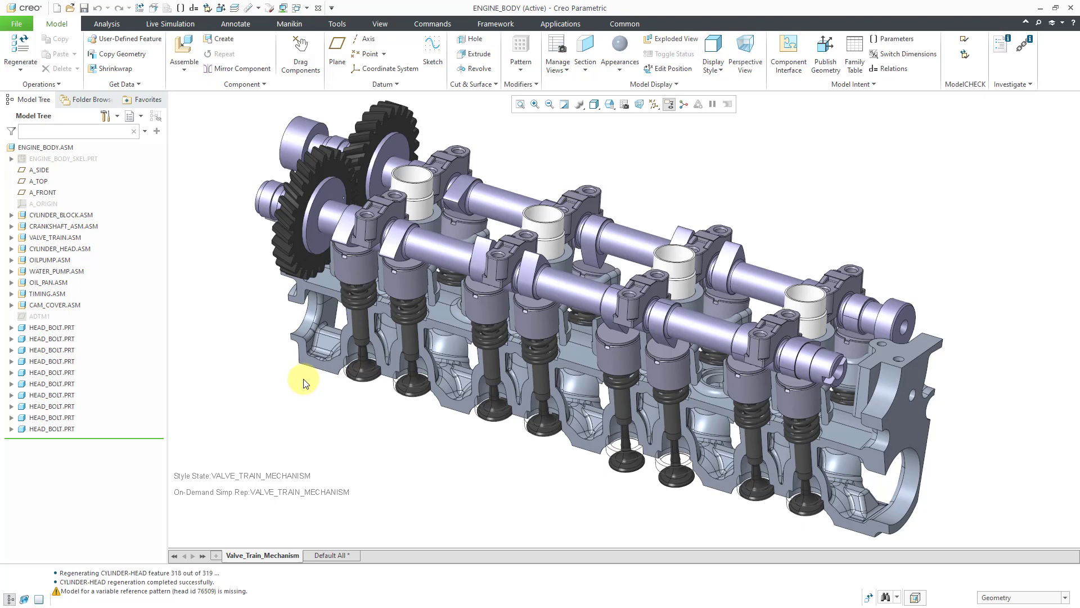
Open the VALVE_TRAIN.ASM subassembly on its own in the Master Rep
left_click(59, 237)
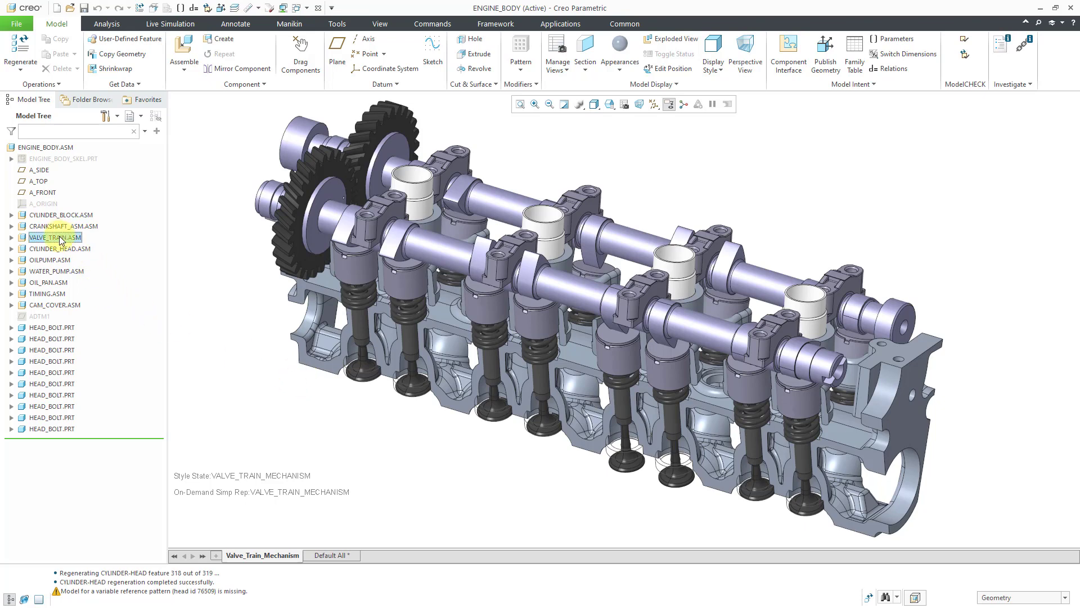
left_click(60, 239)
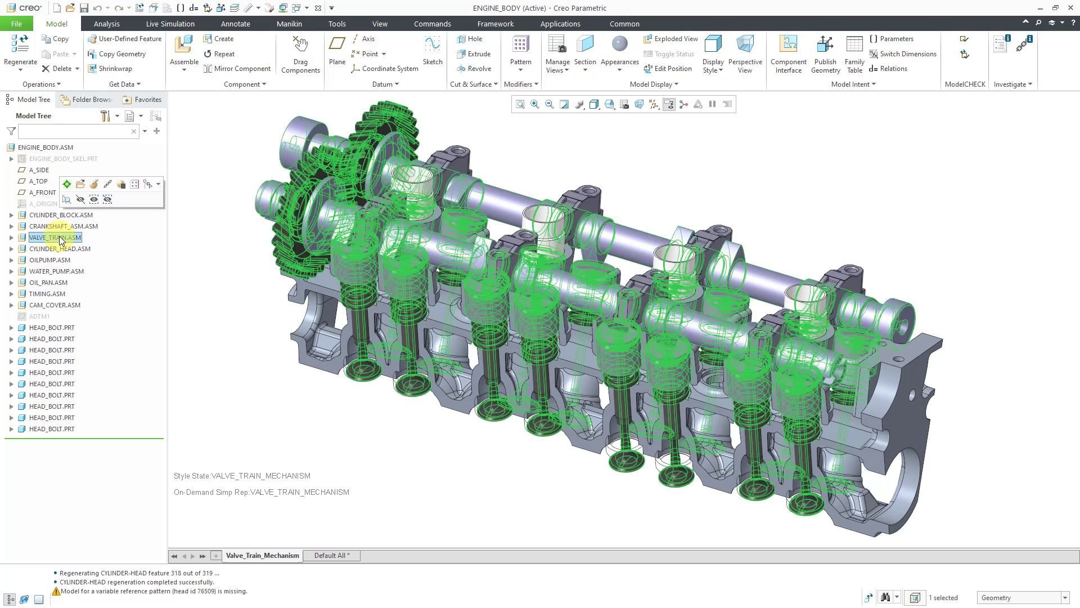
left_click(80, 185)
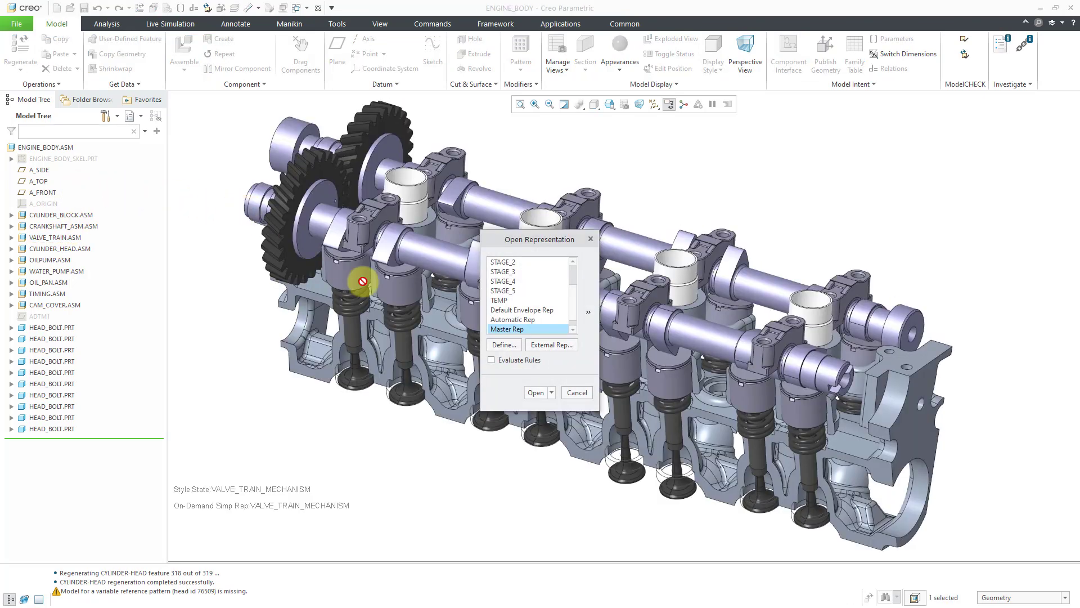
left_click(533, 393)
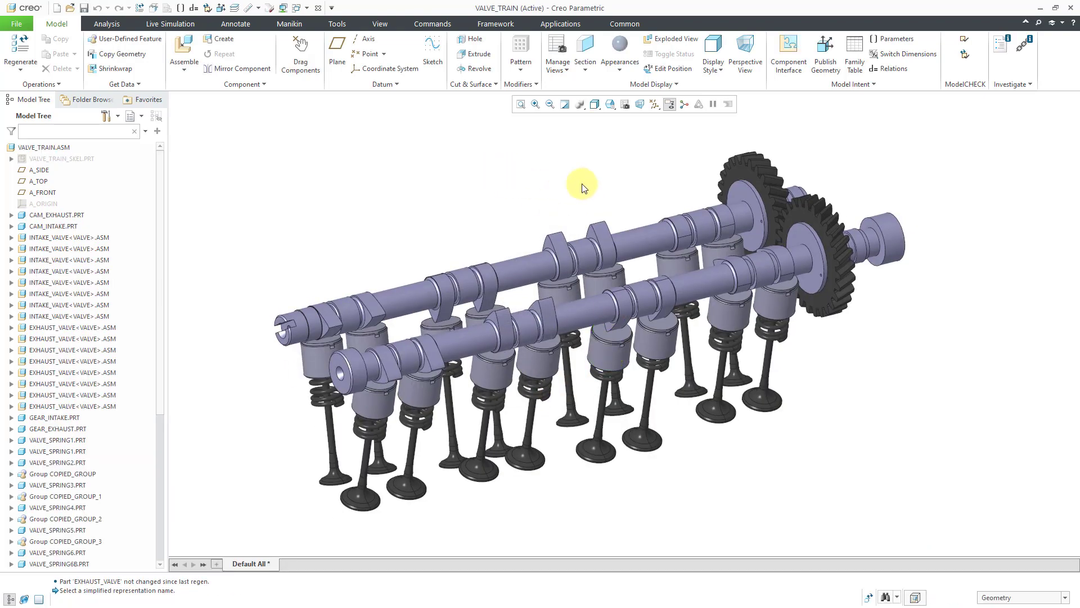
Identify the exhaust and intake camshafts in the valve train by highlighting each one in turn
mouse_move(685, 236)
middle_mouse_down()
mouse_move(606, 212)
mouse_move(540, 212)
mouse_move(495, 241)
middle_mouse_up()
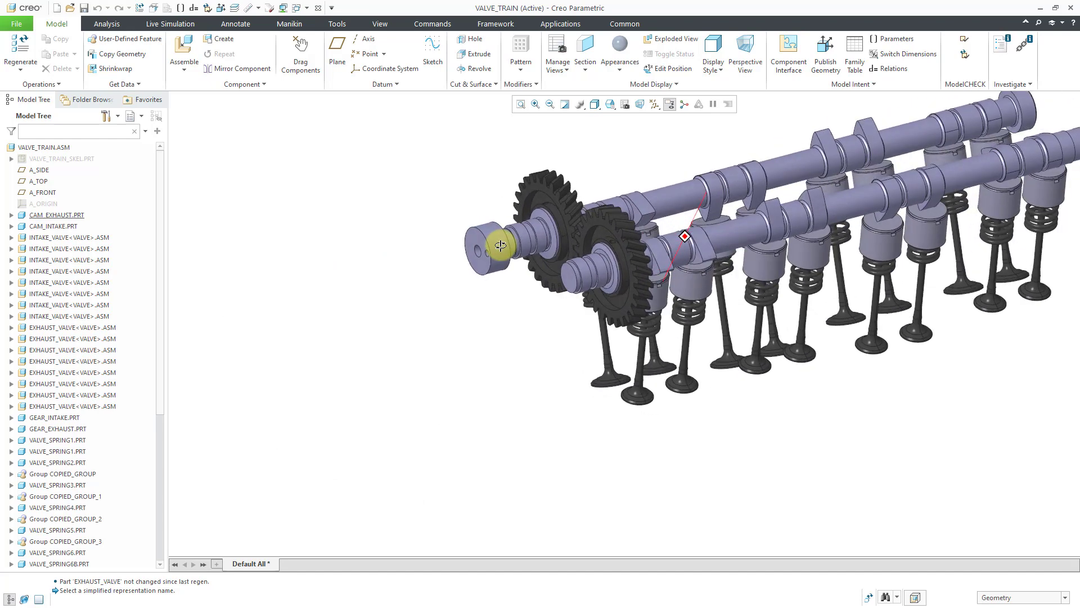
middle_click_drag(645, 284, 529, 323, "shift")
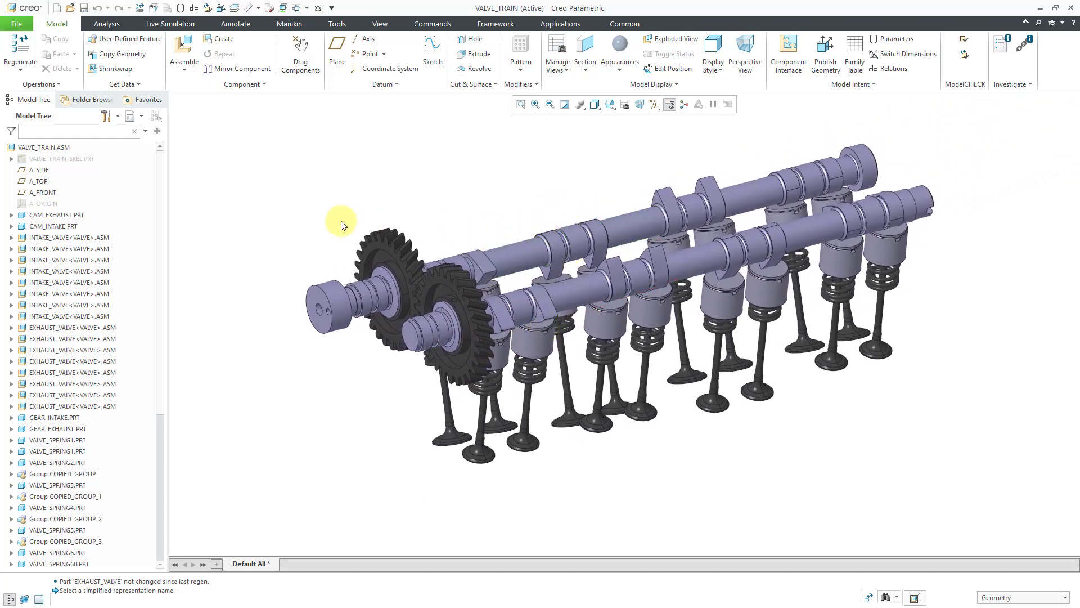
left_click(68, 217)
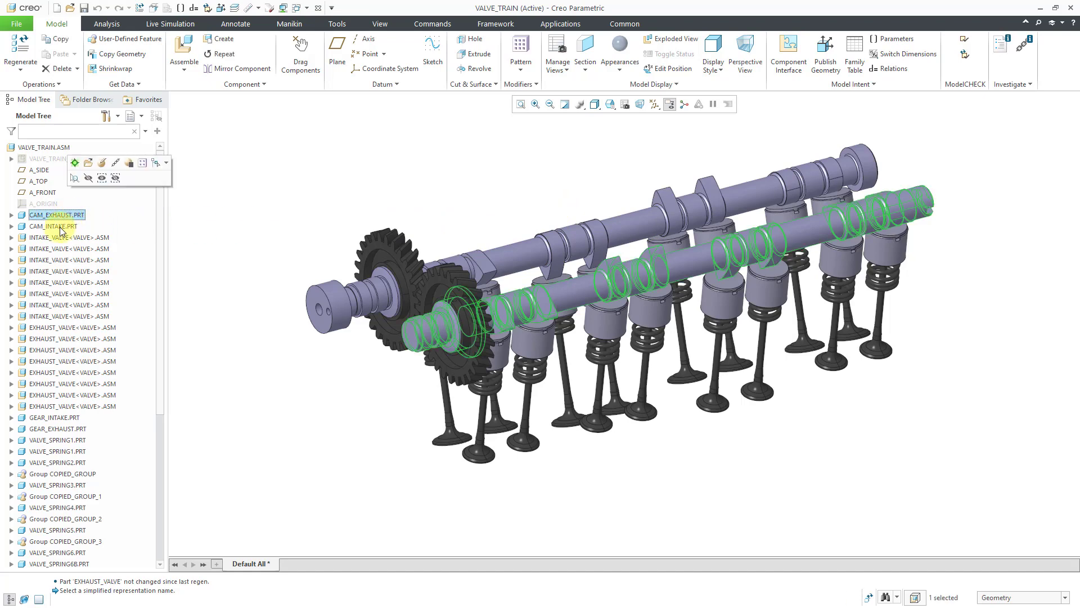
left_click(59, 228)
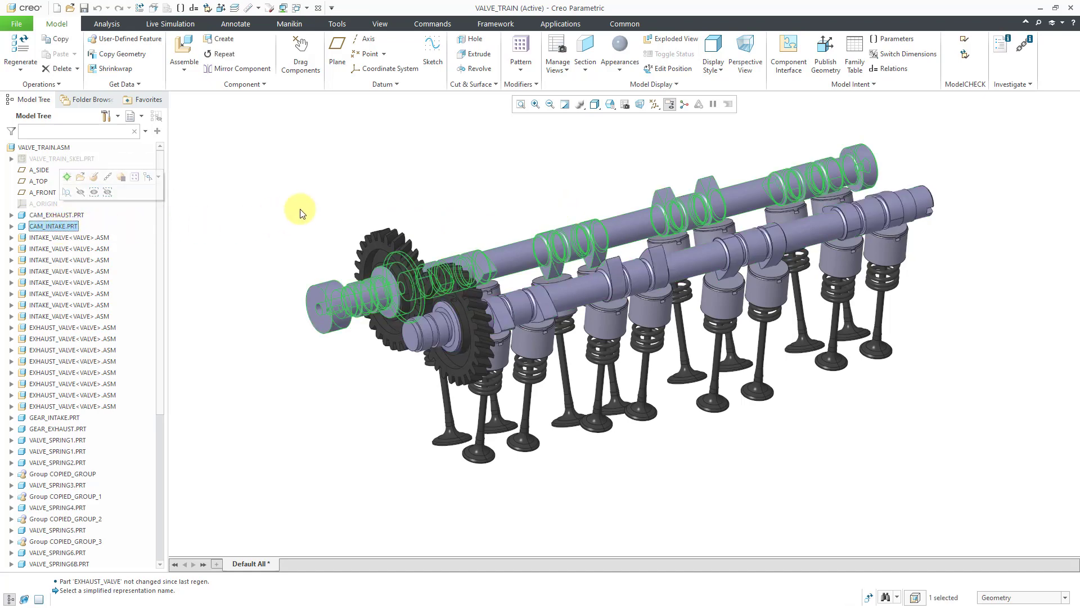
left_click(413, 189)
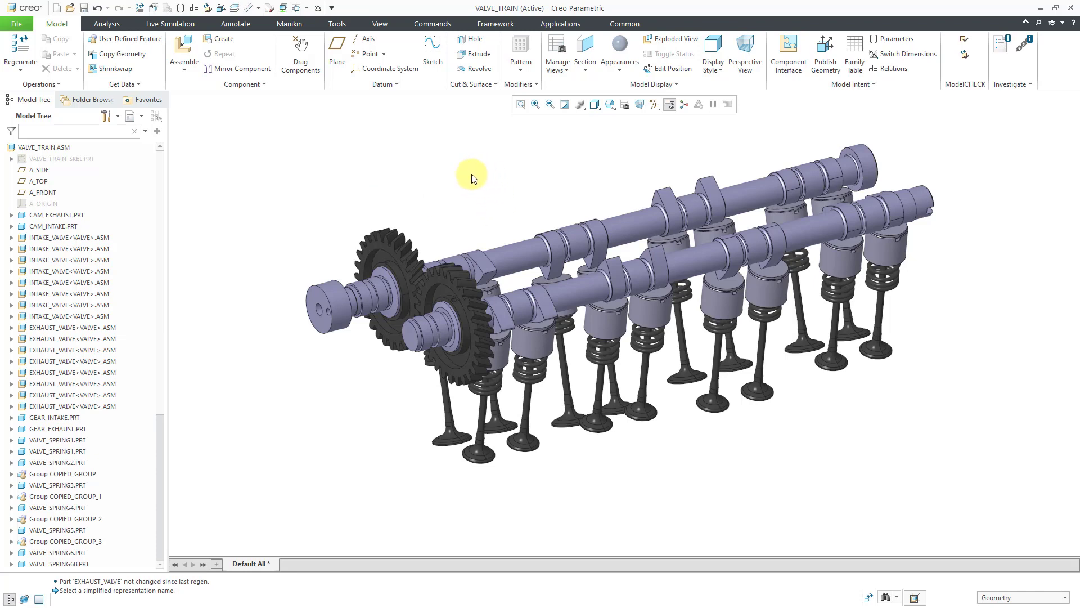
Edit the intake camshaft's placement definition and delete the Coincident constraint on its TOP datum plane
left_click(502, 254)
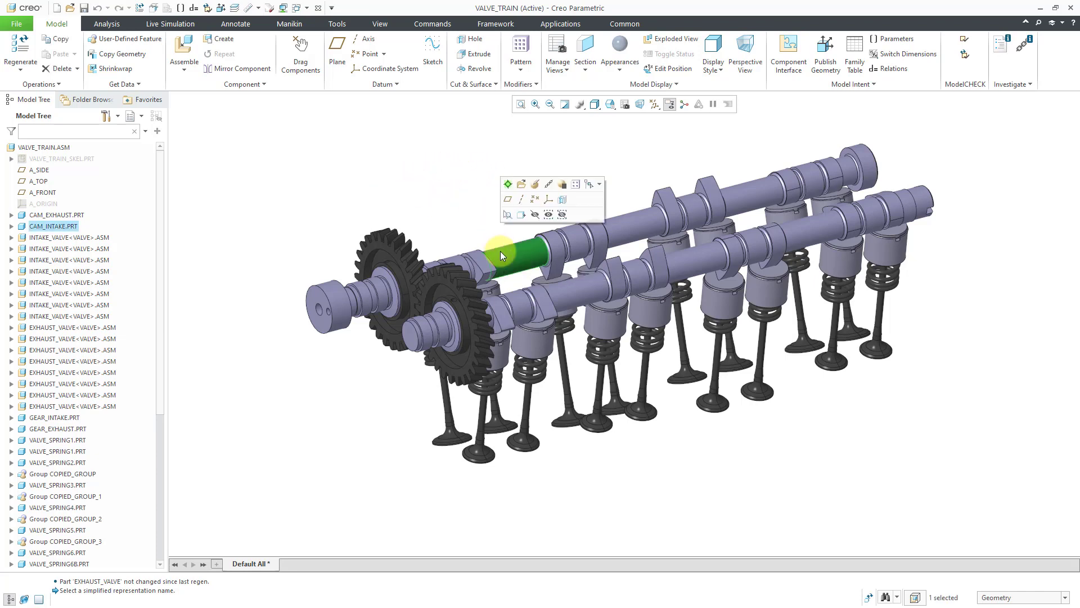
left_click(533, 186)
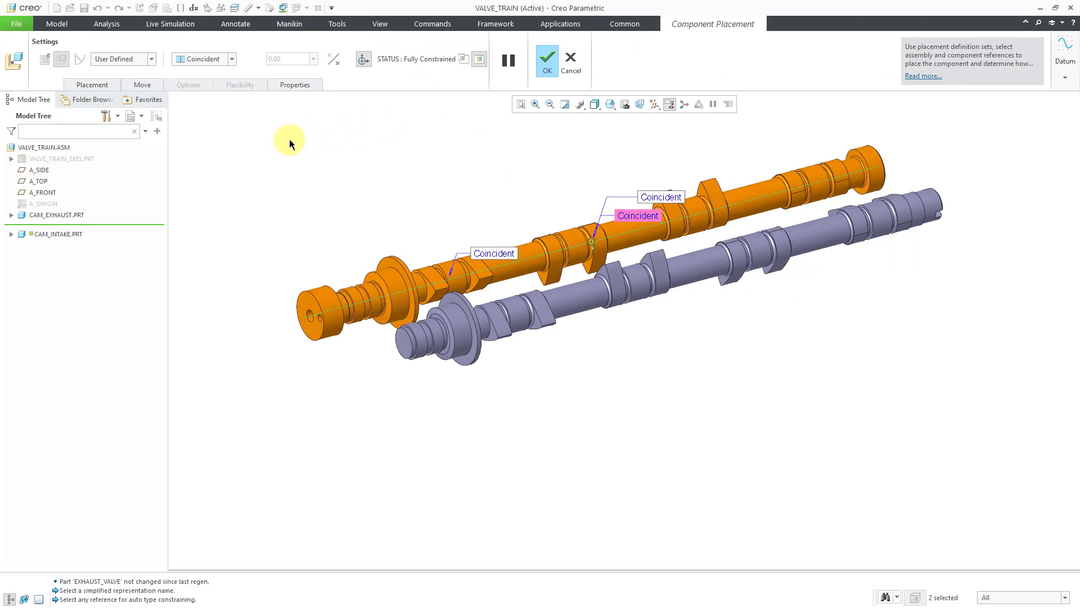
left_click(99, 85)
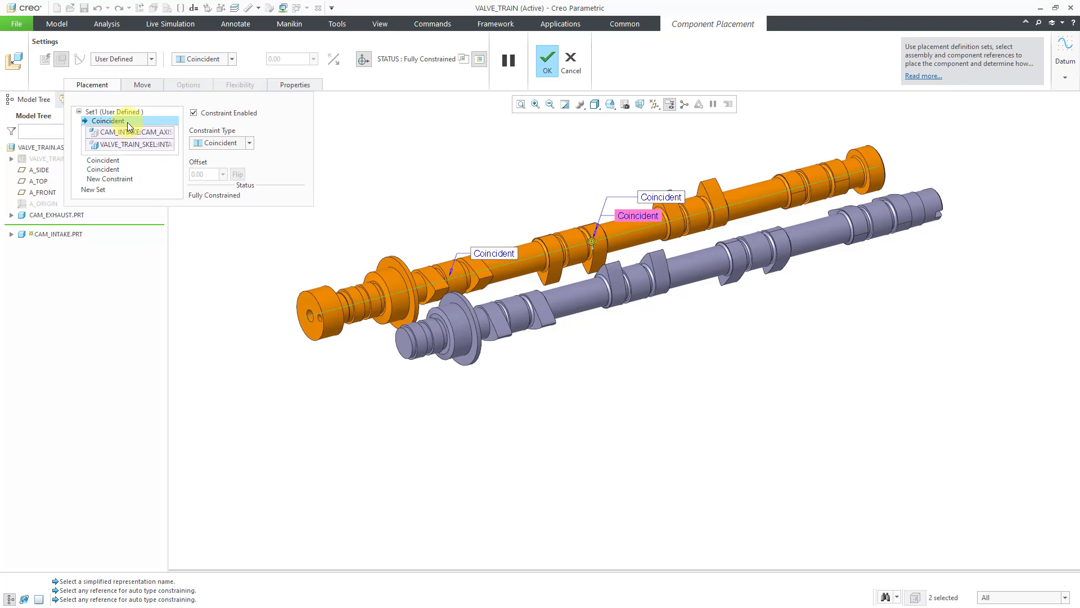
left_click(102, 161)
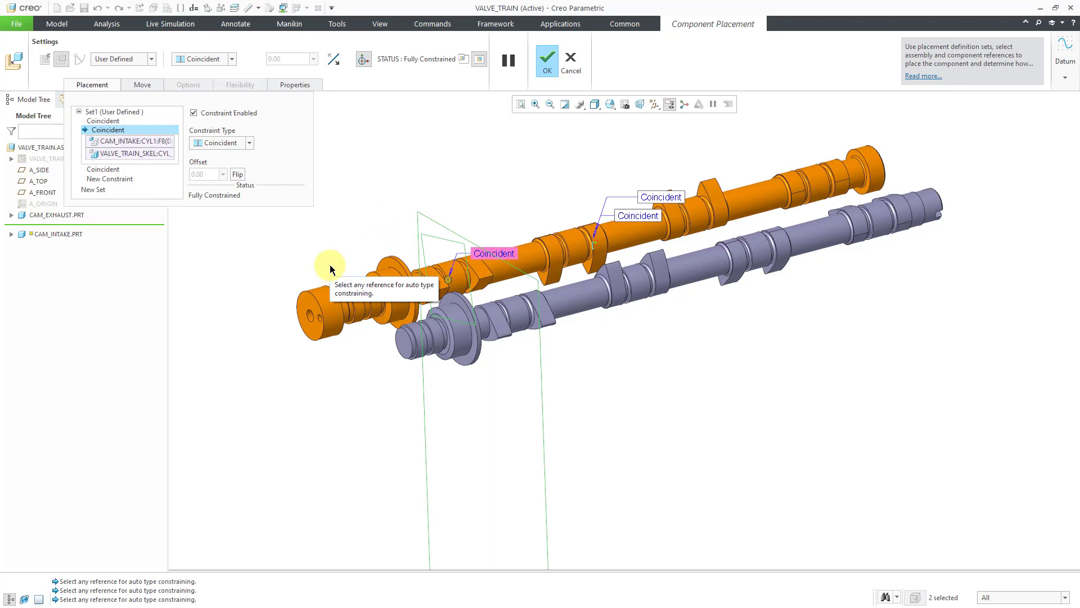
left_click(103, 169)
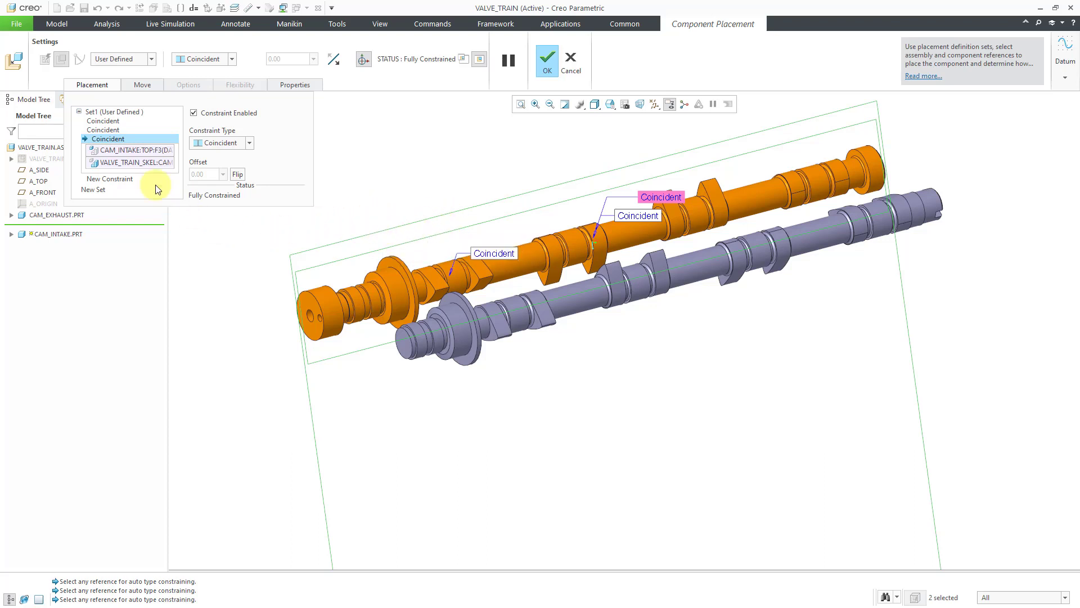
right_click(115, 144)
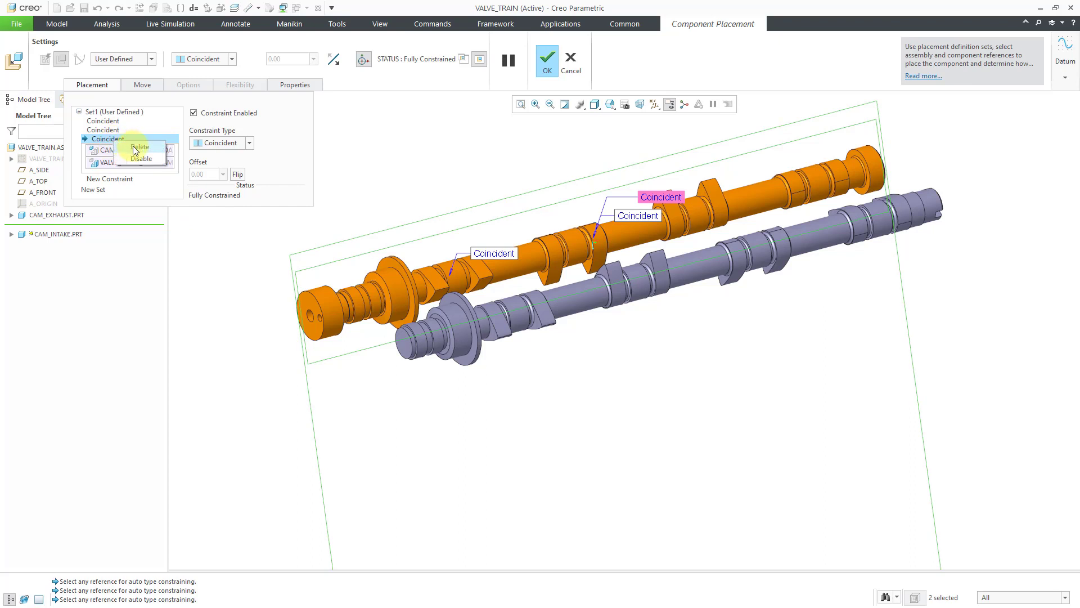
left_click(138, 147)
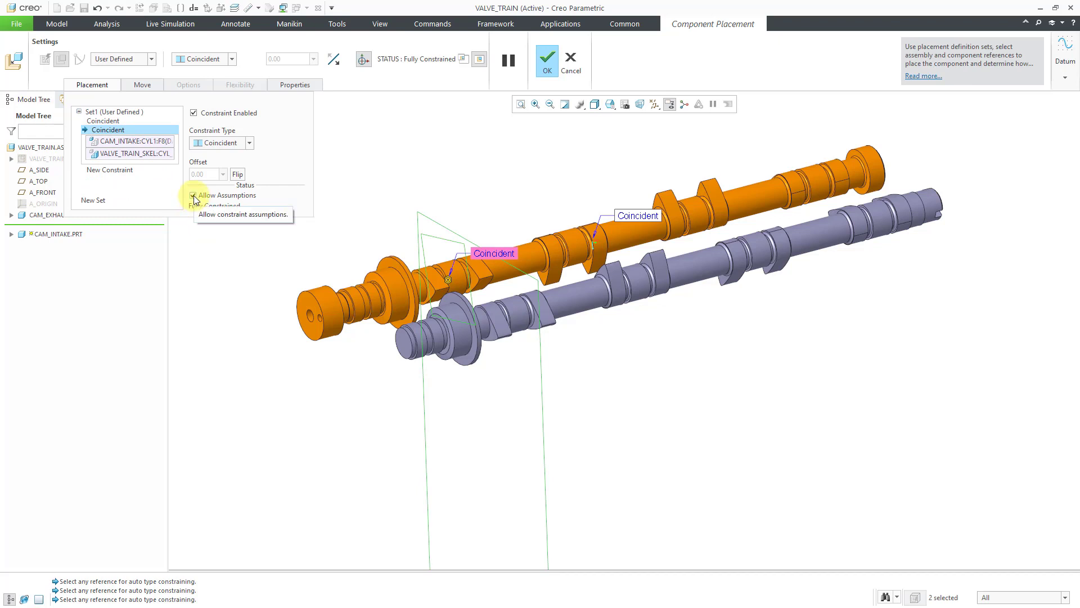
Disallow constraint assumptions for the intake camshaft, convert its remaining constraints to a Pin connection, and accept the placement
left_click(194, 195)
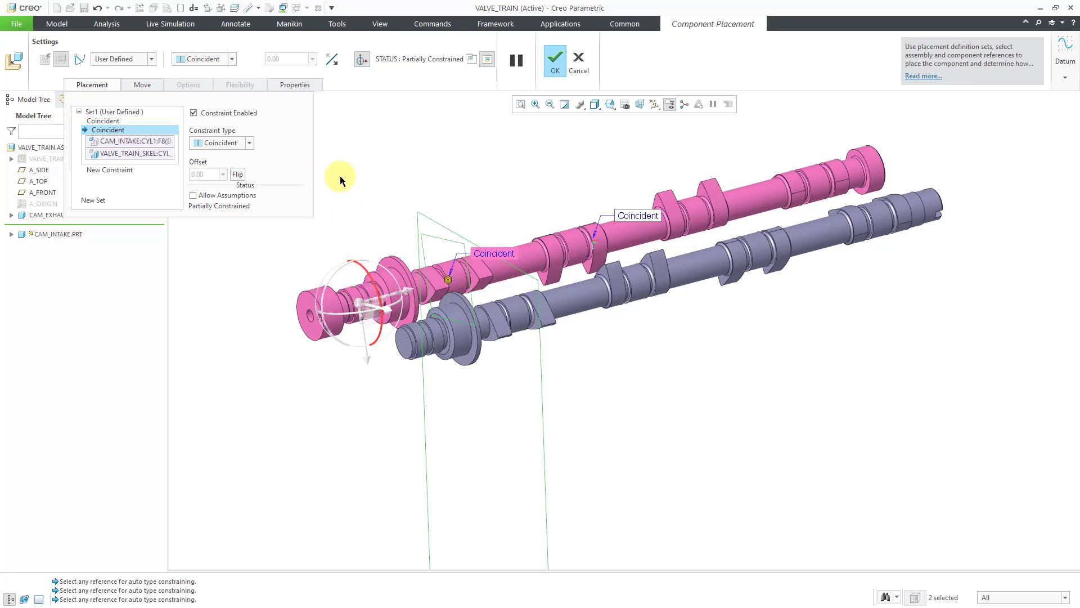
left_click(85, 64)
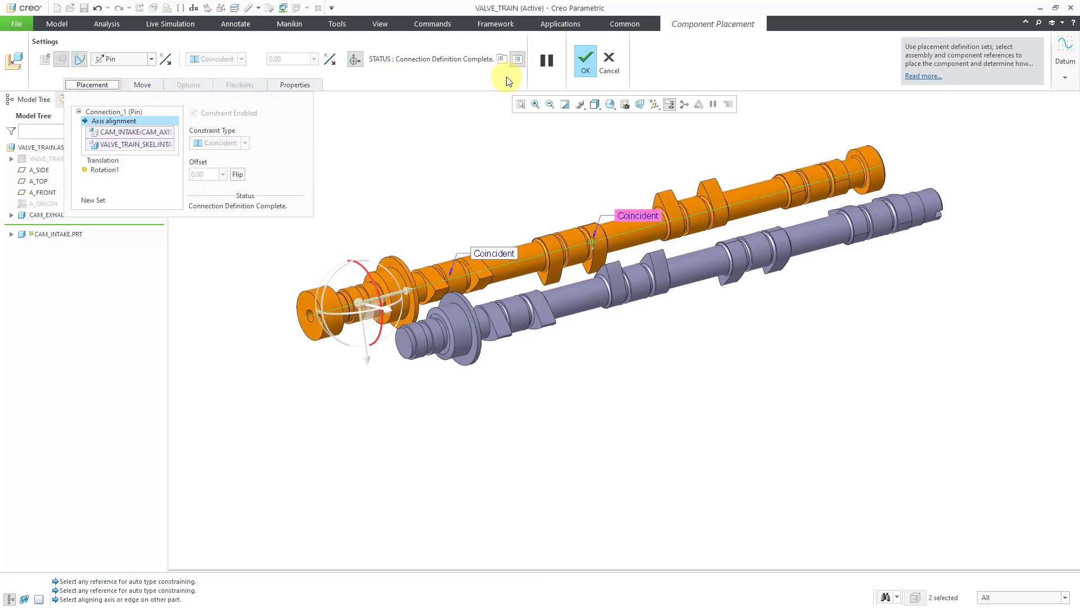
left_click(585, 65)
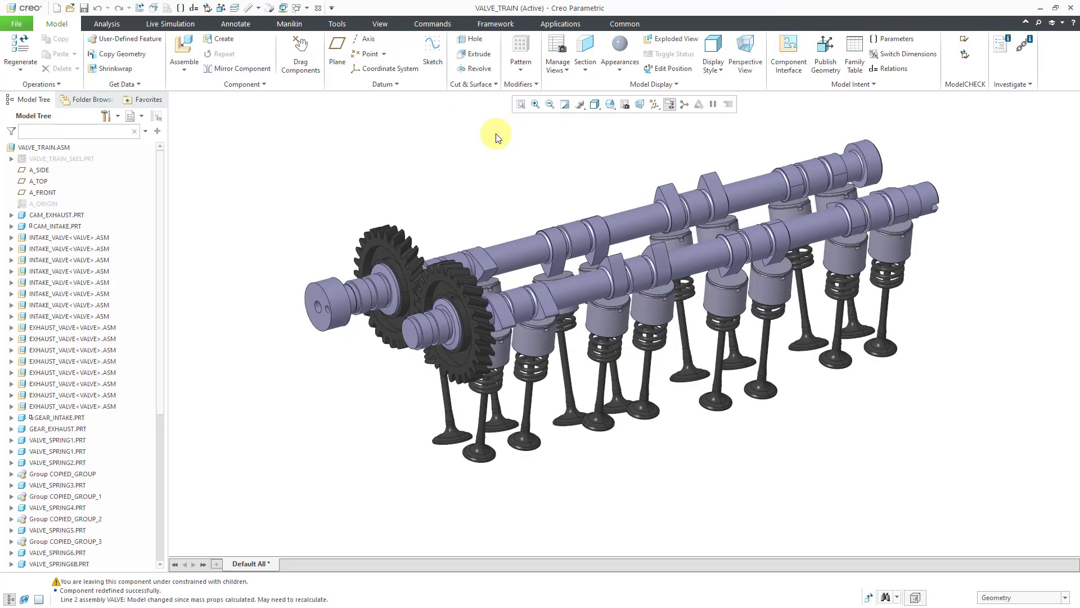
Edit the exhaust camshaft's placement definition and delete the Coincident constraint on its TOP datum plane
left_click(575, 287)
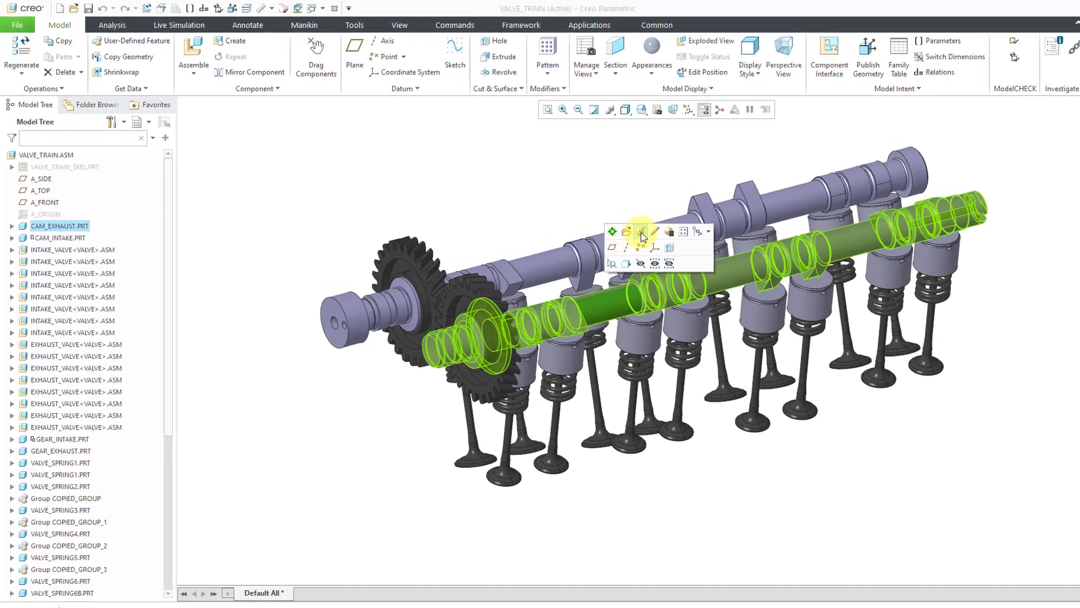
left_click(610, 224)
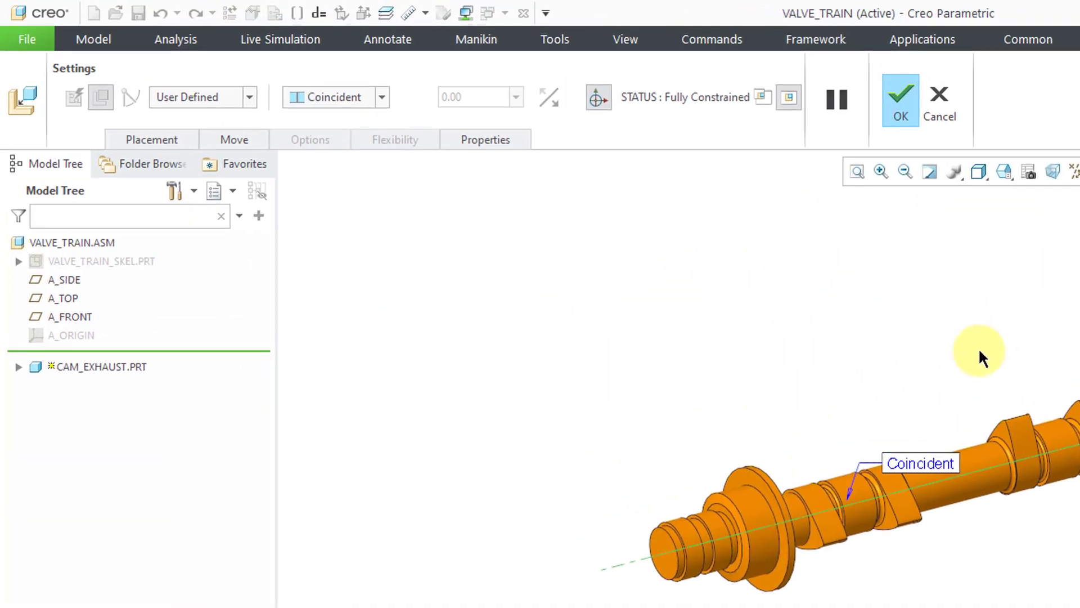
left_click(152, 140)
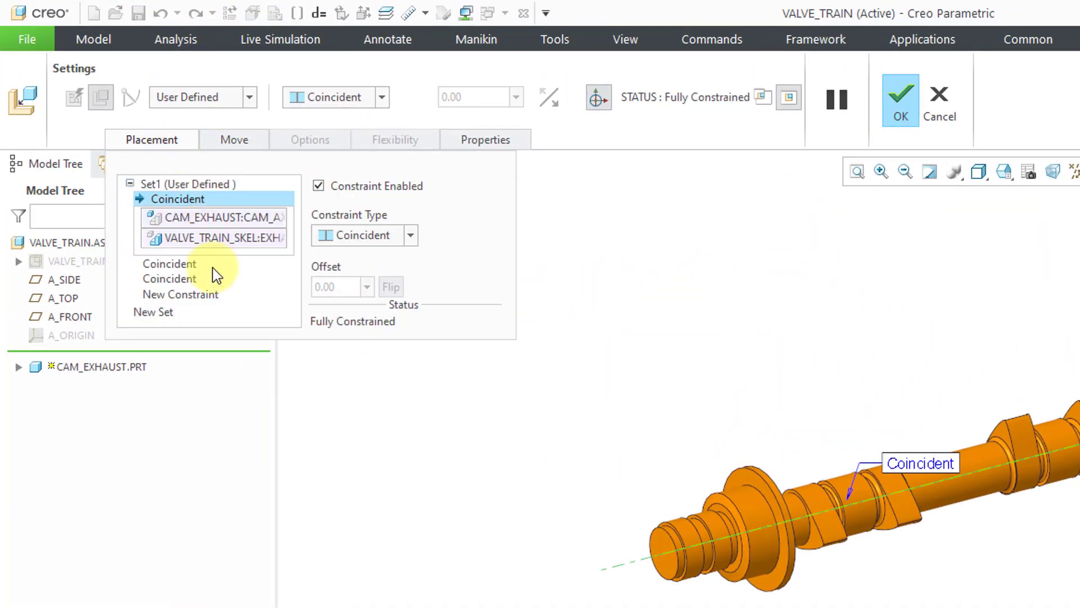
left_click(190, 279)
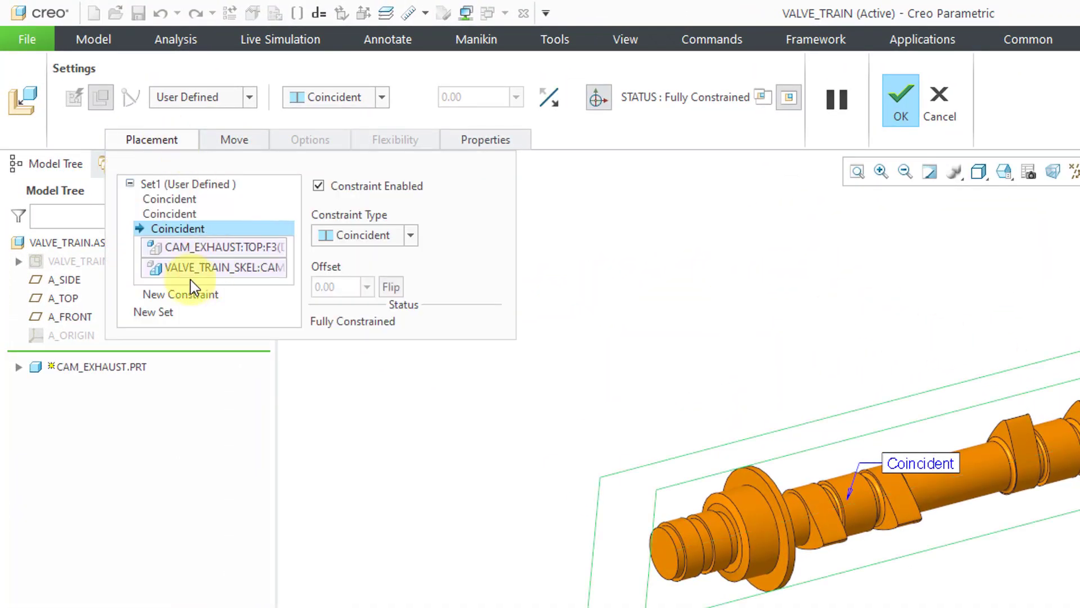
right_click(190, 228)
left_click(237, 240)
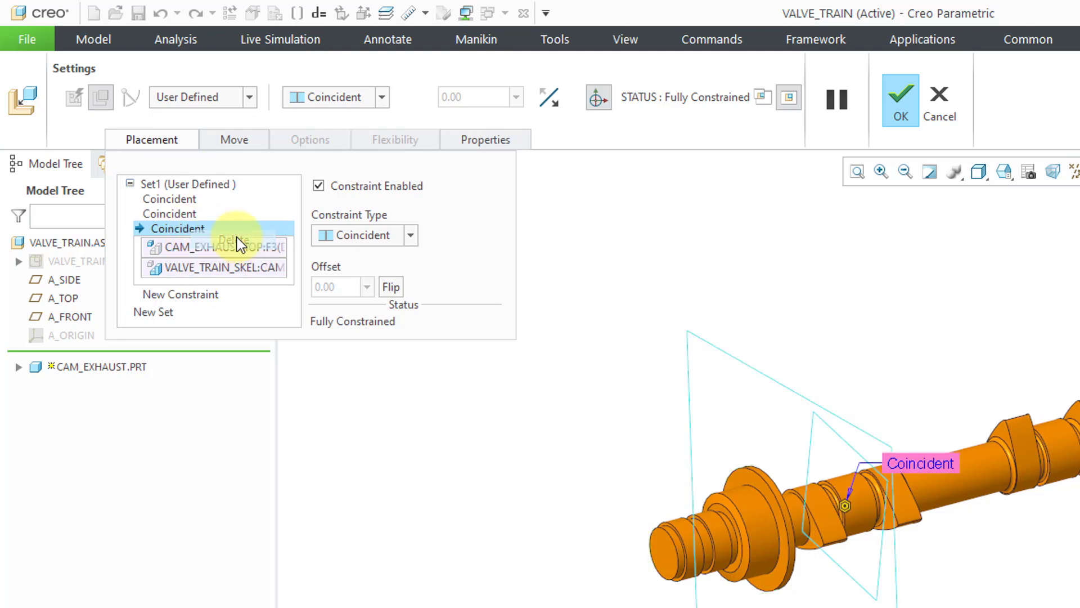
Disallow constraint assumptions for the exhaust camshaft, convert its remaining constraints to a Pin connection, and accept the placement
left_click(317, 321)
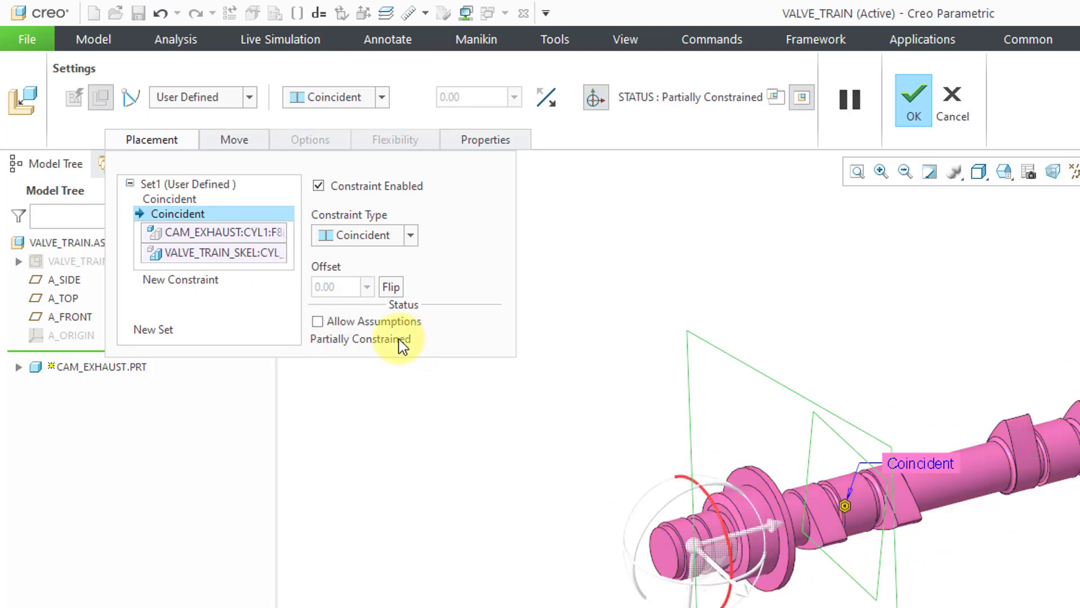
left_click(134, 103)
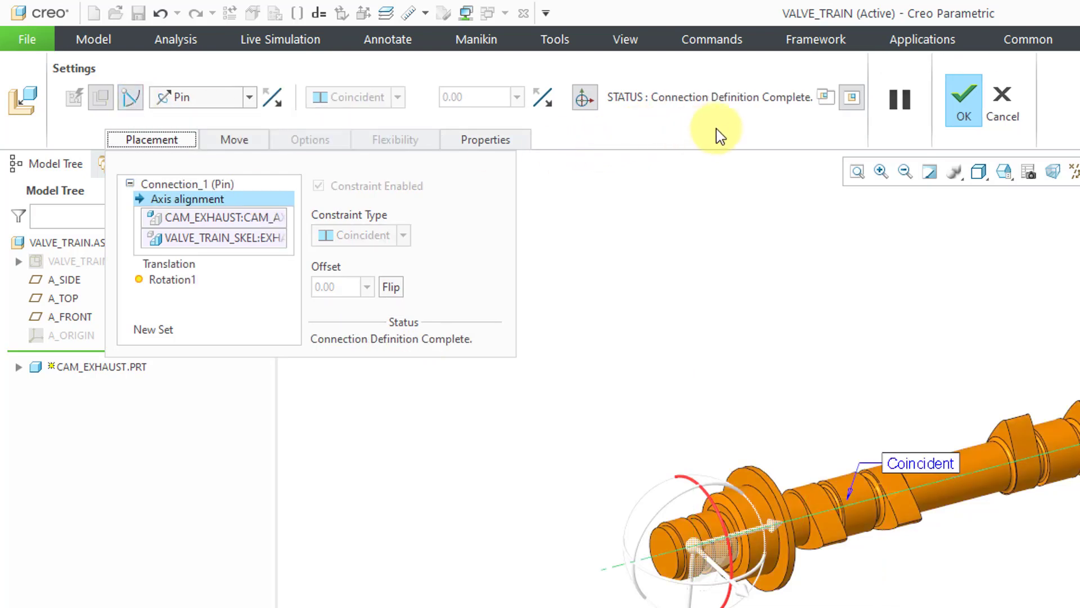
left_click(963, 115)
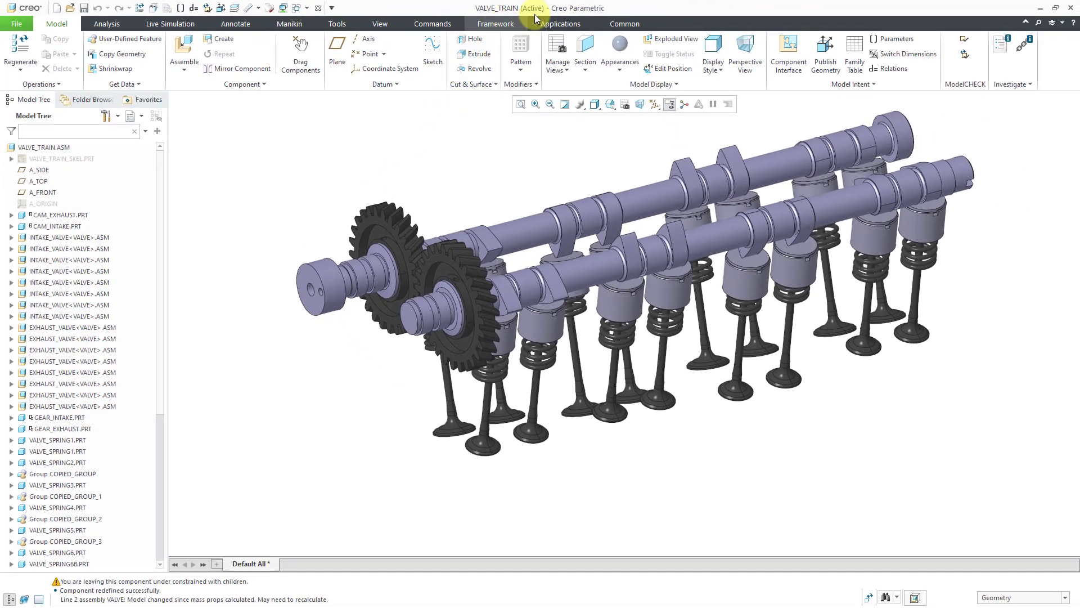
Enter the Mechanism application and accept suppressing the highlighted camshaft connections
left_click(549, 23)
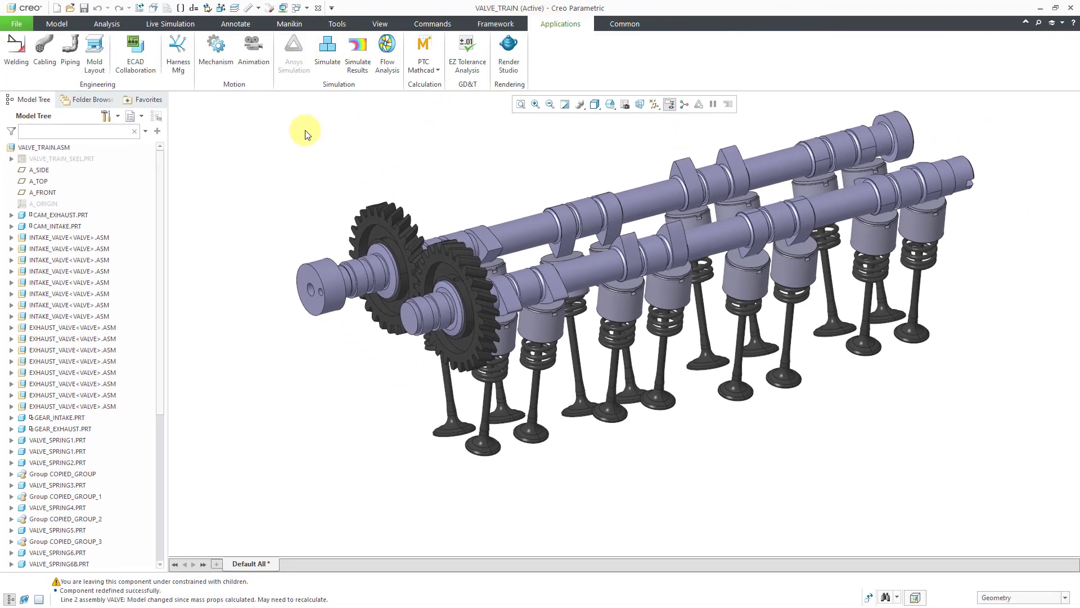
left_click(228, 68)
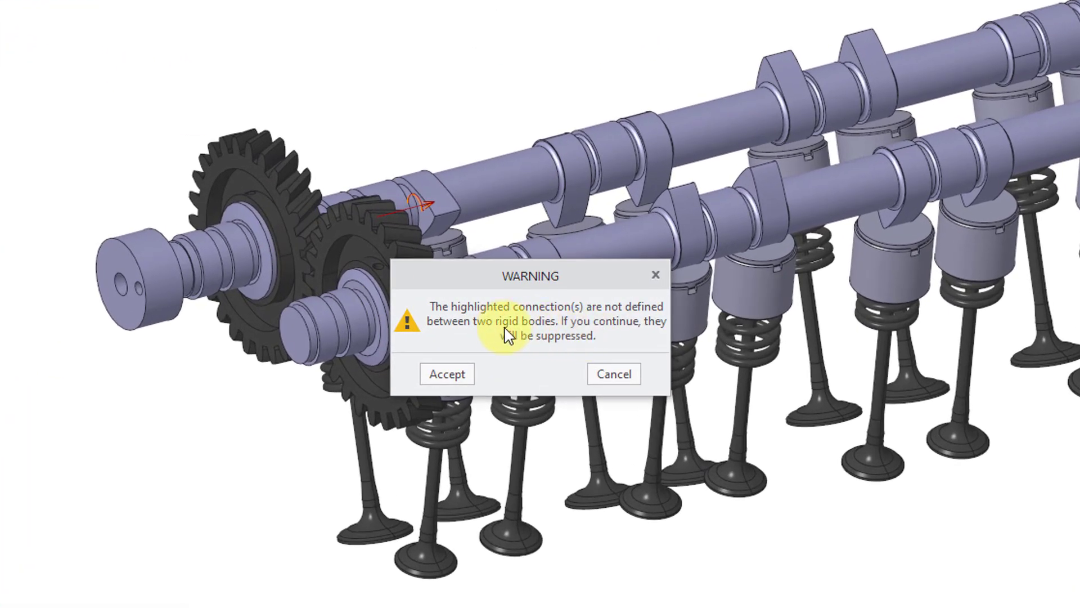
left_click_drag(516, 280, 236, 392)
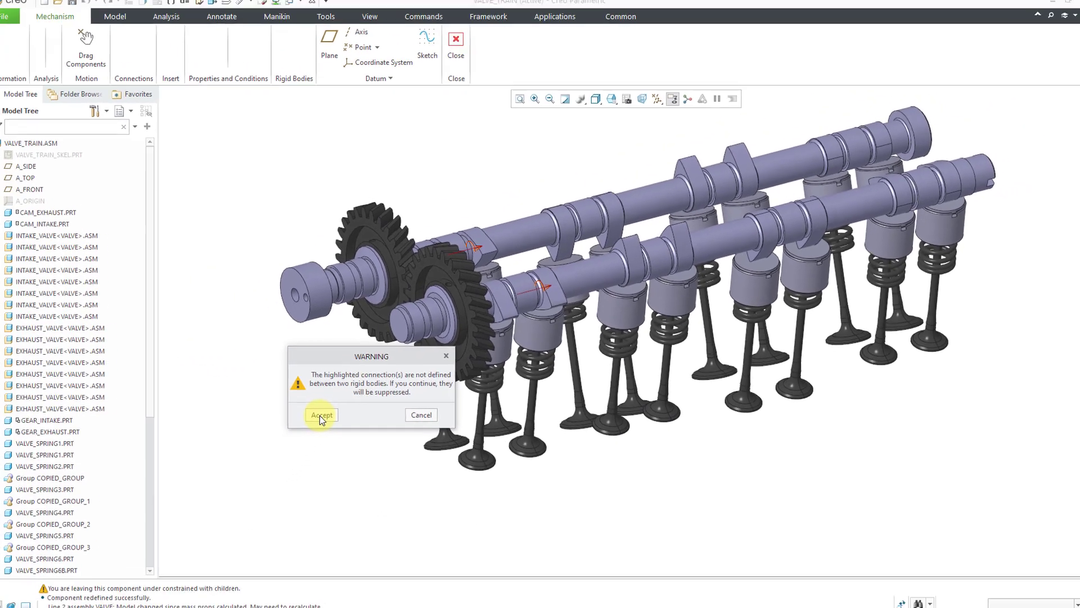
left_click(210, 466)
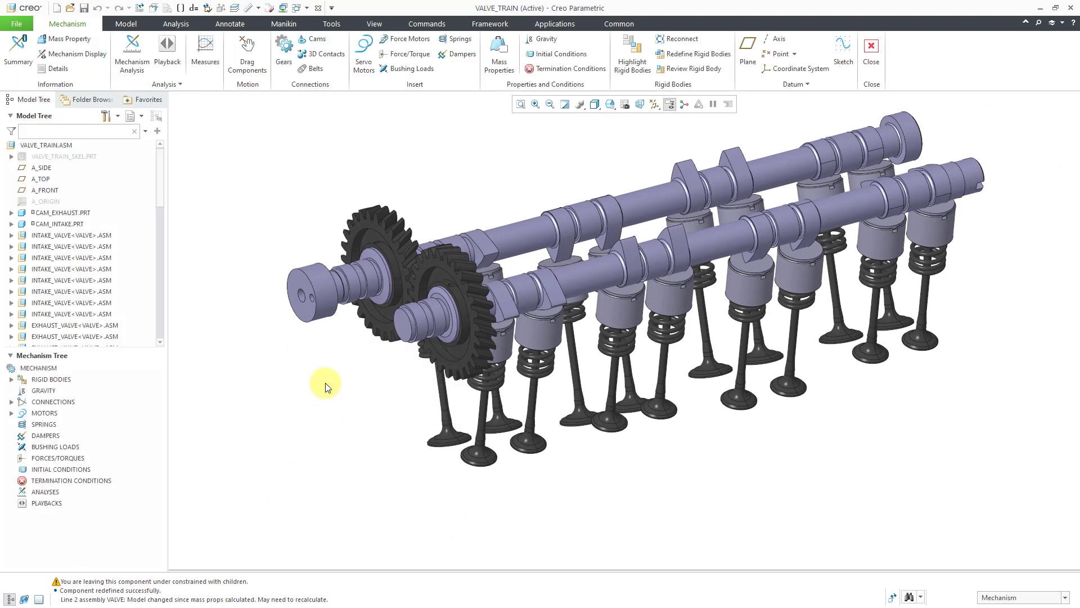
Try to rotate the intake camshaft with Drag Components, and leave the Mechanism application
left_click(247, 56)
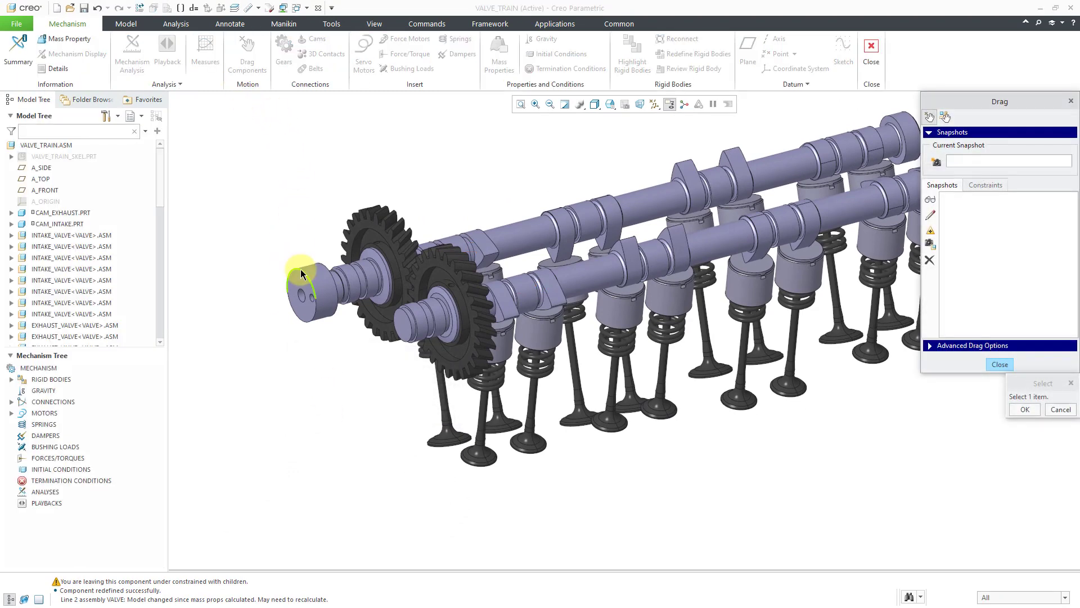
left_click(301, 274)
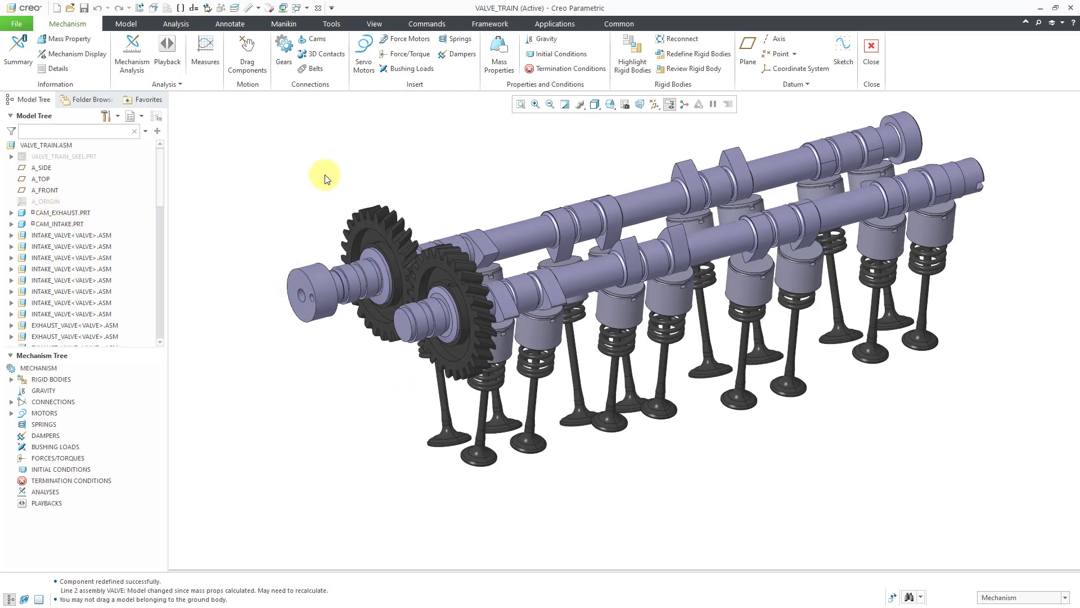
left_click(872, 62)
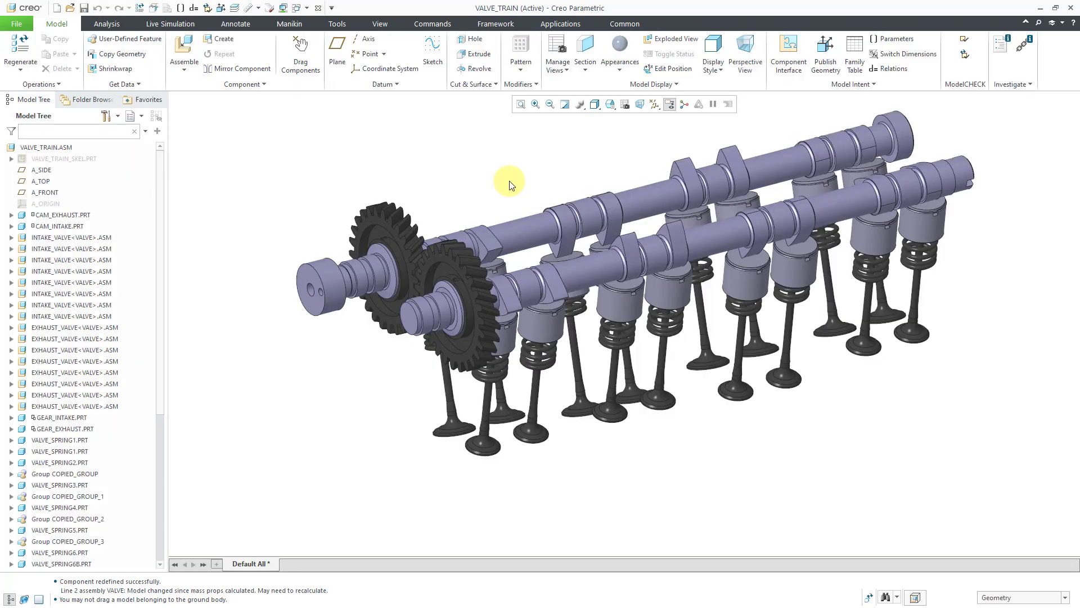
Open the Reference Viewer for CAM_EXHAUST.PRT and examine its parent references in VALVE_TRAIN_SKEL.PRT, including those under DOWN_TOP_LEVEL_CR
left_click(63, 215)
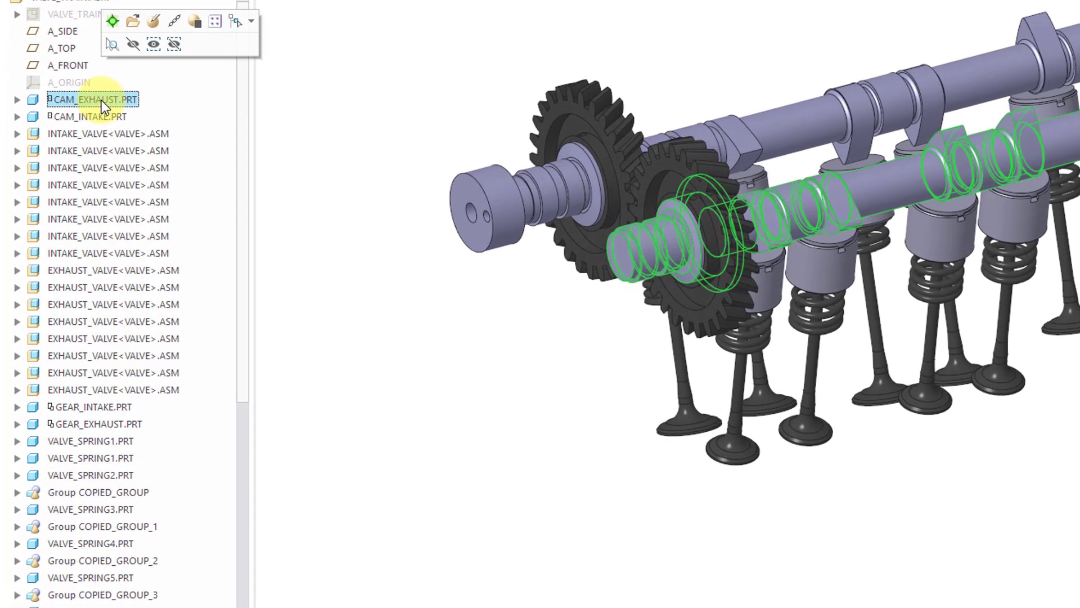
right_click(101, 100)
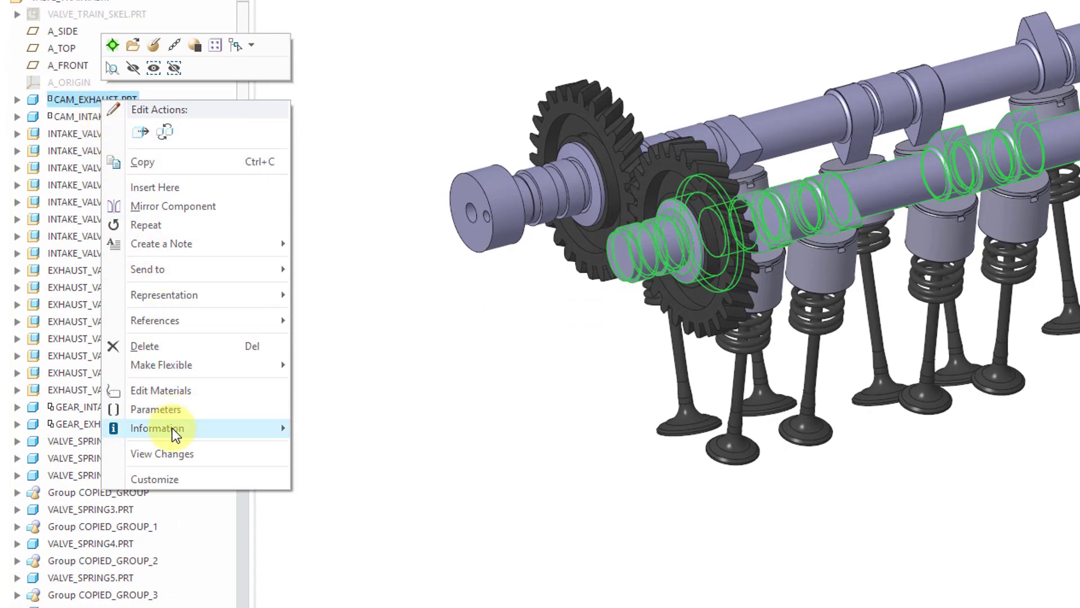
mouse_move(175, 433)
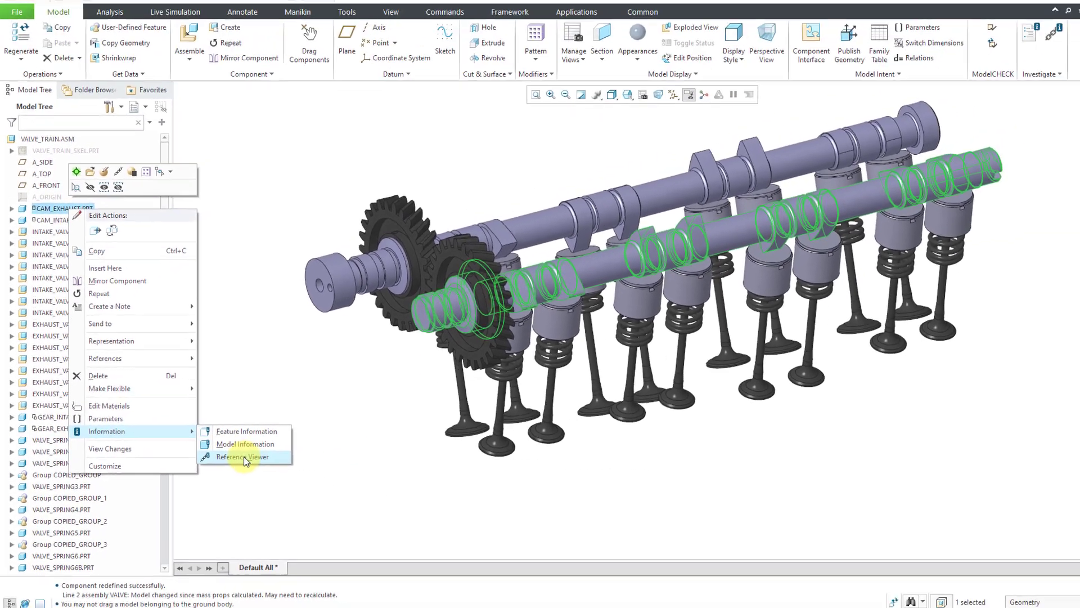
left_click(360, 465)
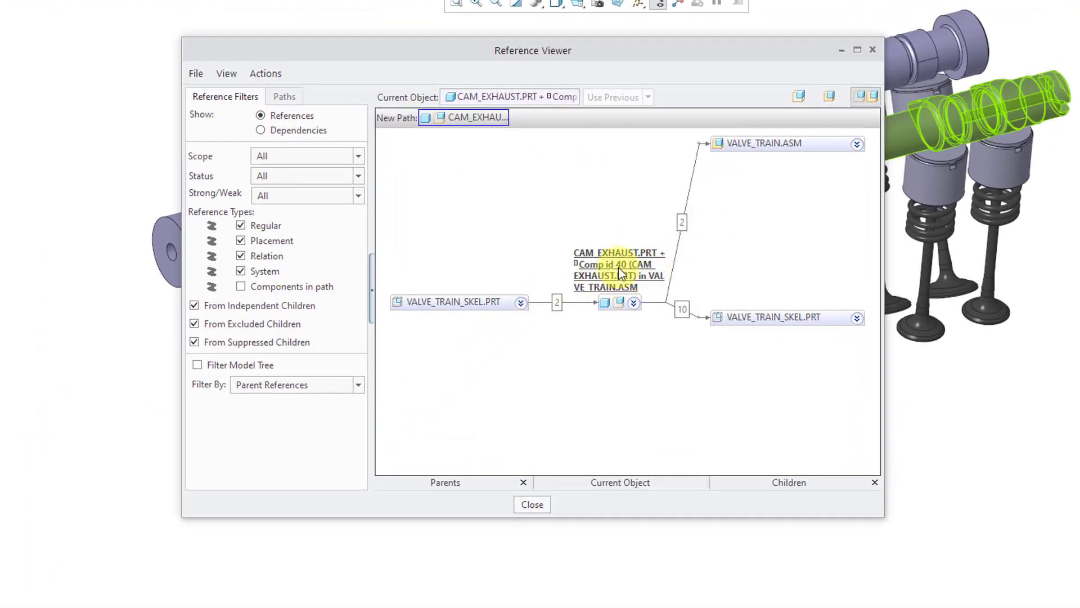
left_click(521, 304)
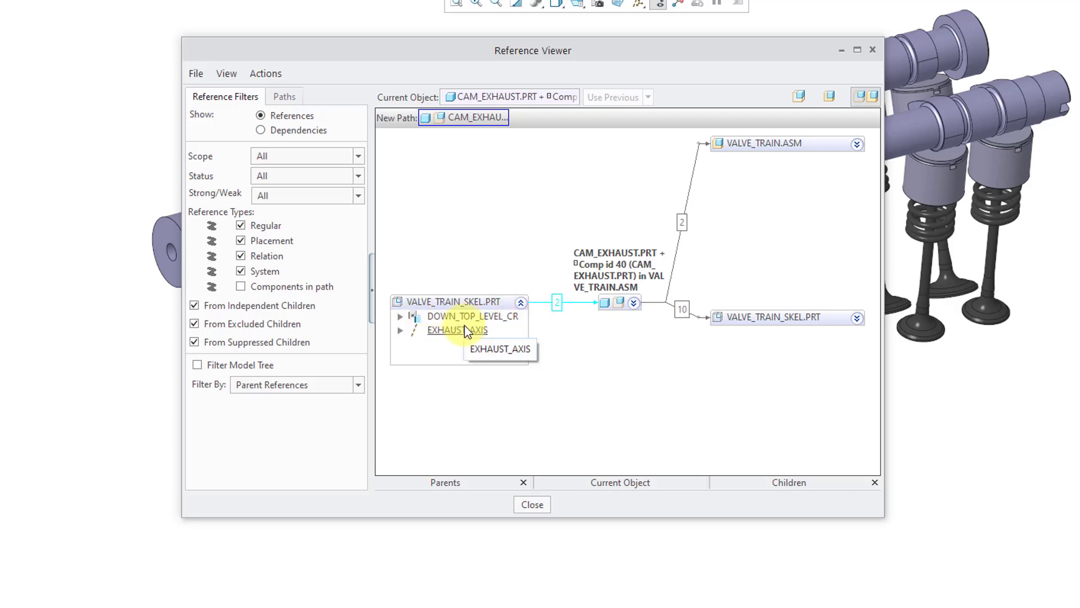
left_click(400, 317)
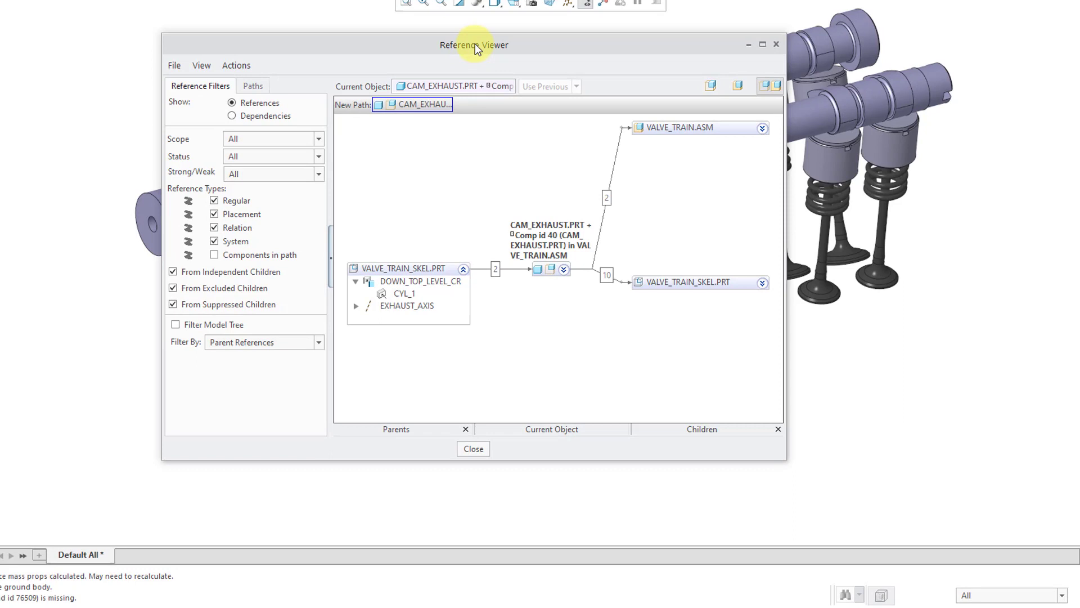
Examine which VALVE_TRAIN_SKEL.PRT features are children of the exhaust camshaft, and close the Reference Viewer
left_click_drag(476, 50, 692, 70)
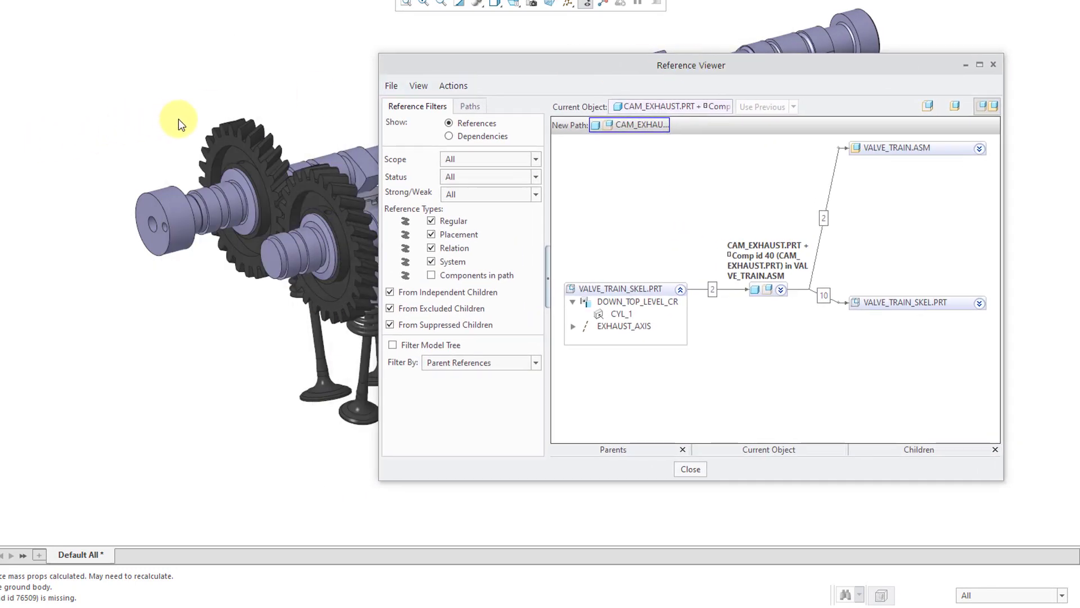
middle_click_drag(205, 118, 59, 151, "ctrl")
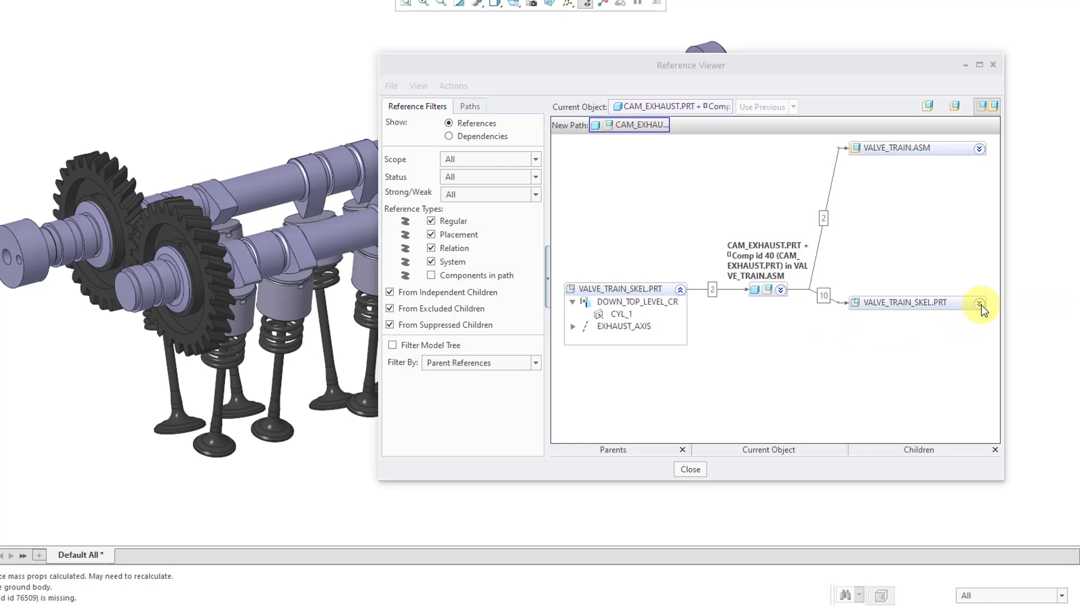
left_click(980, 305)
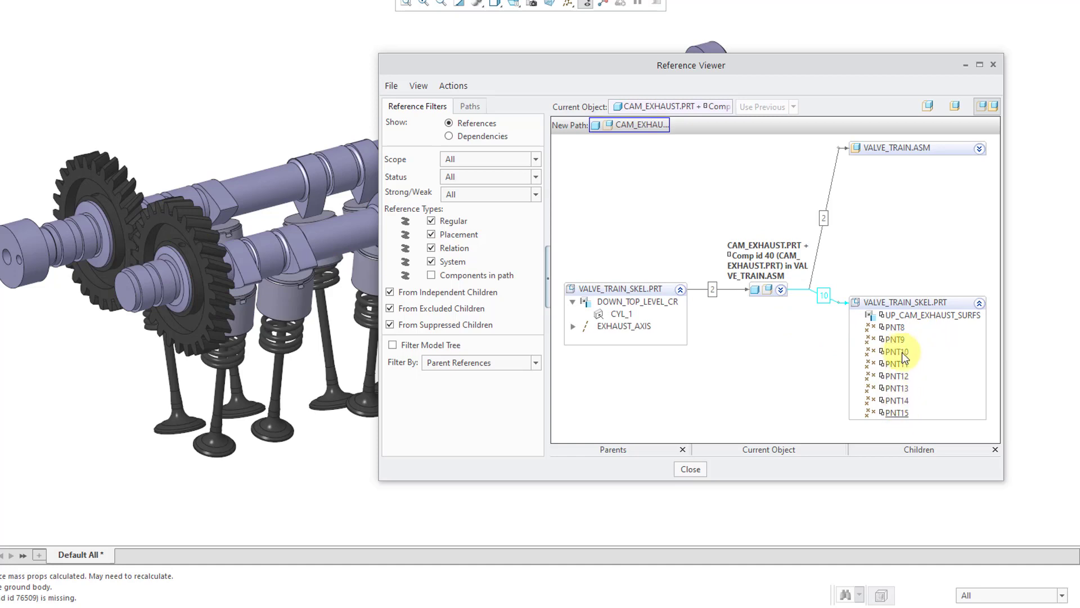
left_click(980, 303)
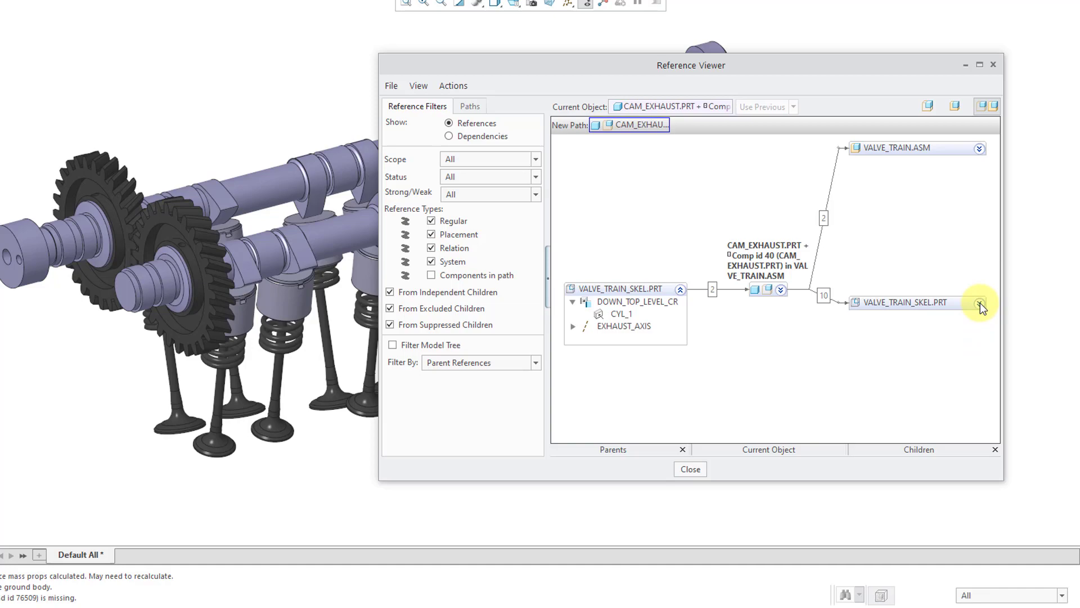
left_click(991, 66)
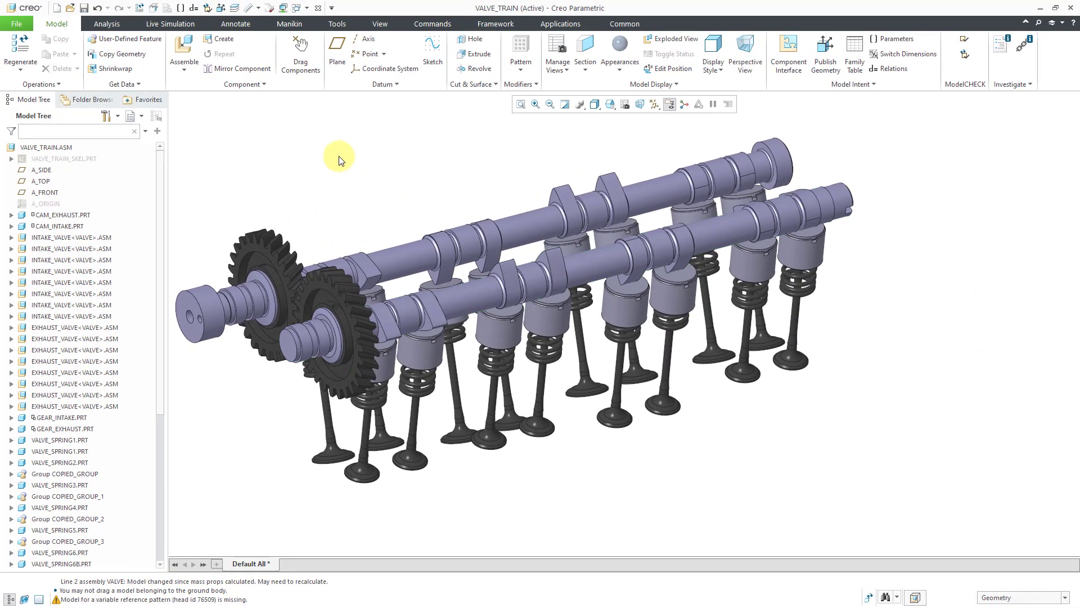
Open VALVE_TRAIN_SKEL.PRT in its own maximized window and show all of its layers
left_click(66, 159)
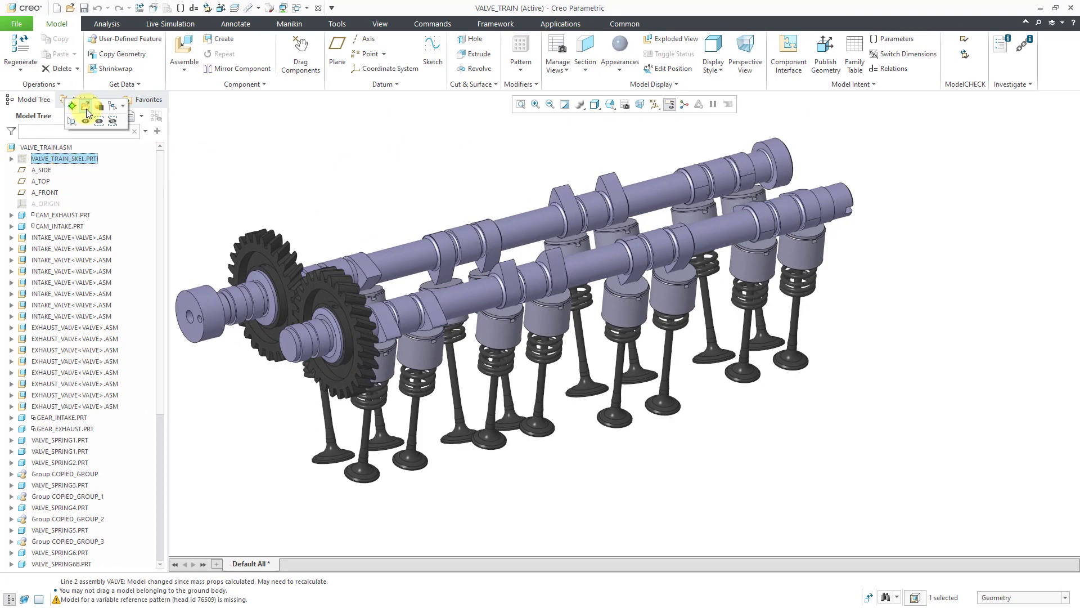
left_click(86, 107)
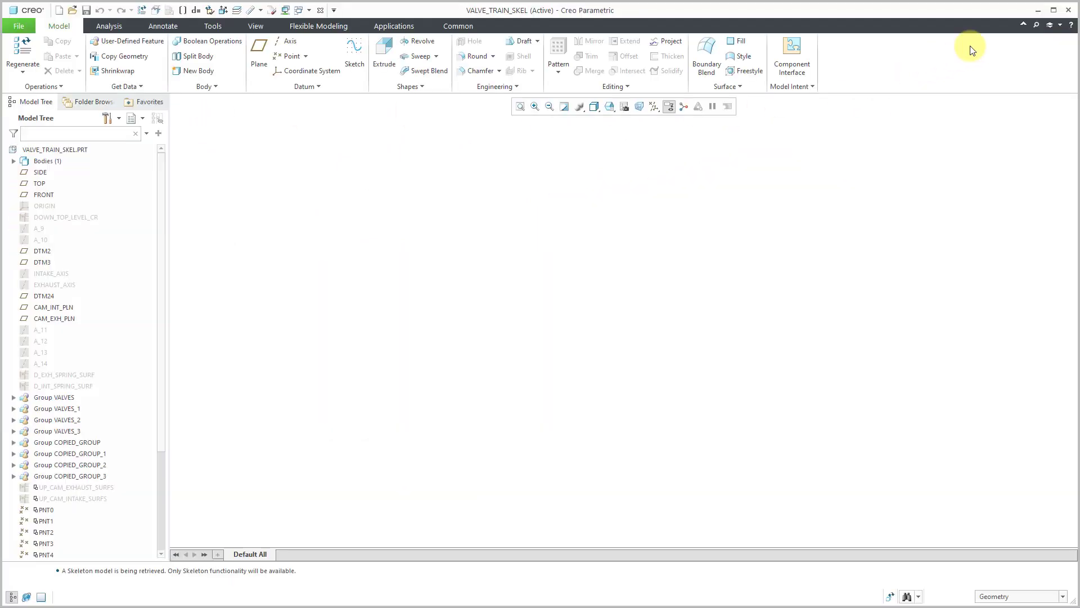
left_click(1051, 10)
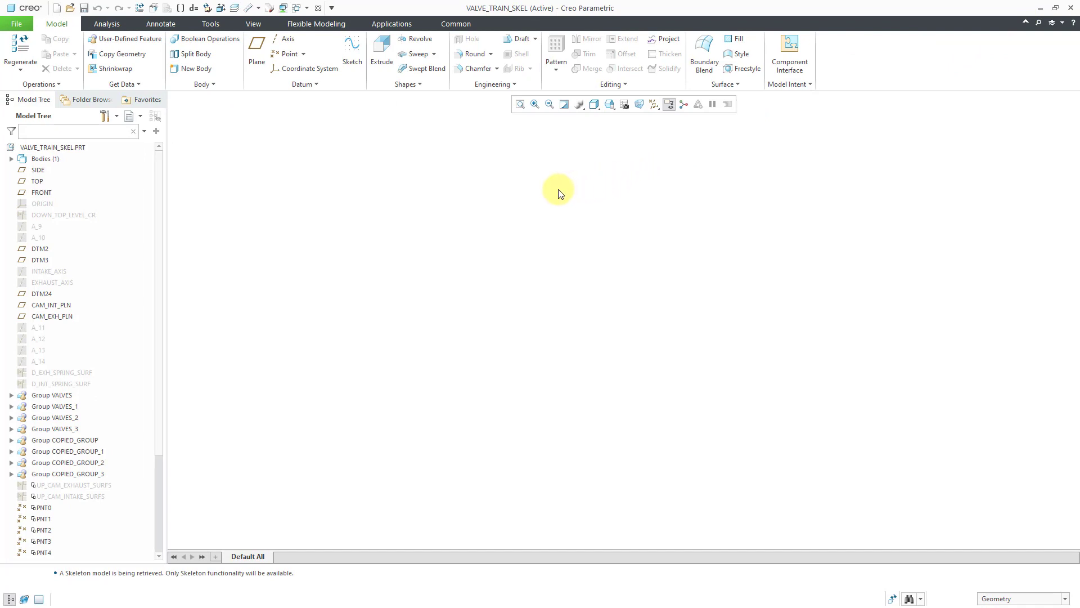
left_click(234, 7)
right_click(972, 58)
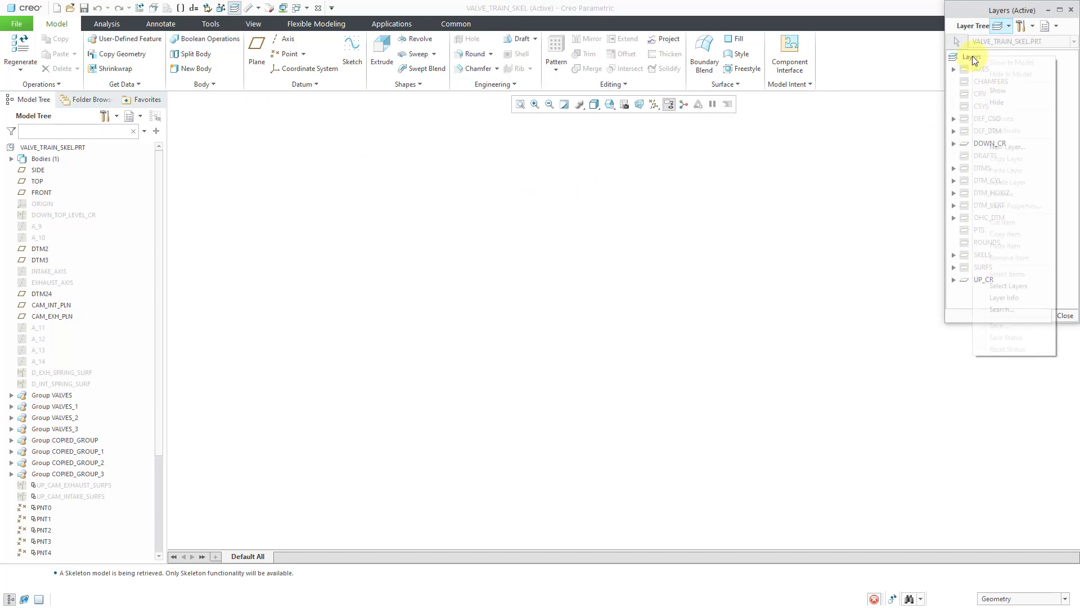
left_click(1006, 90)
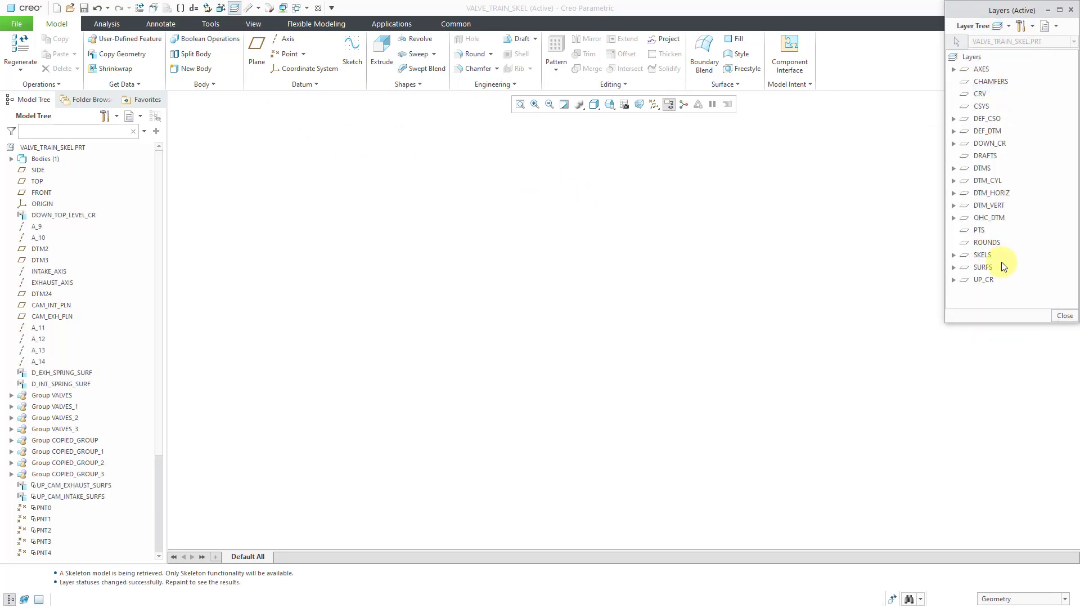
left_click(1064, 315)
Turn on the display of all datum types in the skeleton: axes, points, coordinate systems and planes
left_click(653, 106)
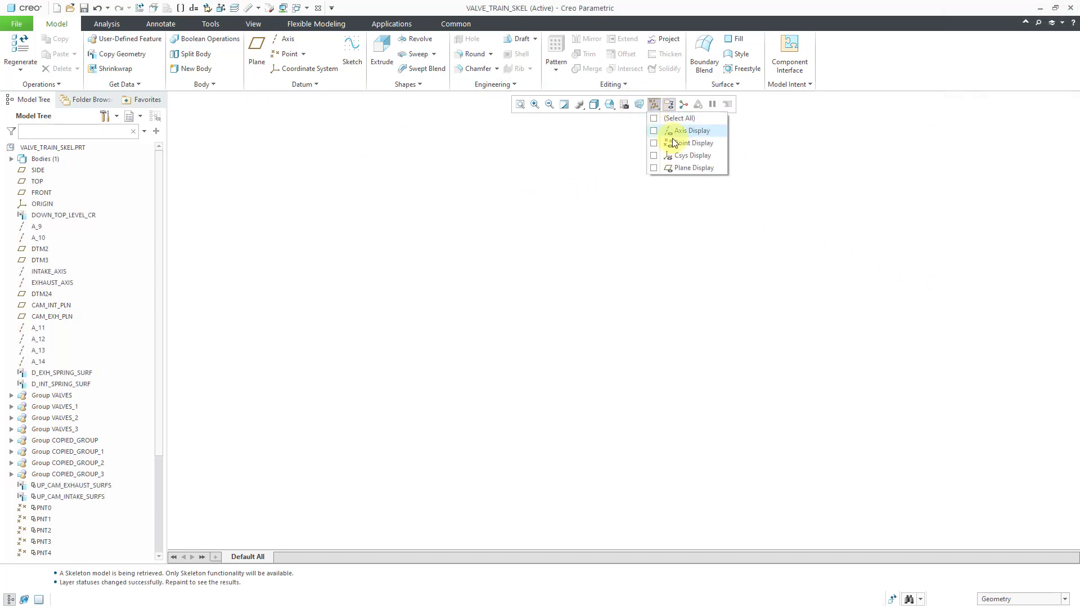
left_click(655, 127)
left_click(654, 119)
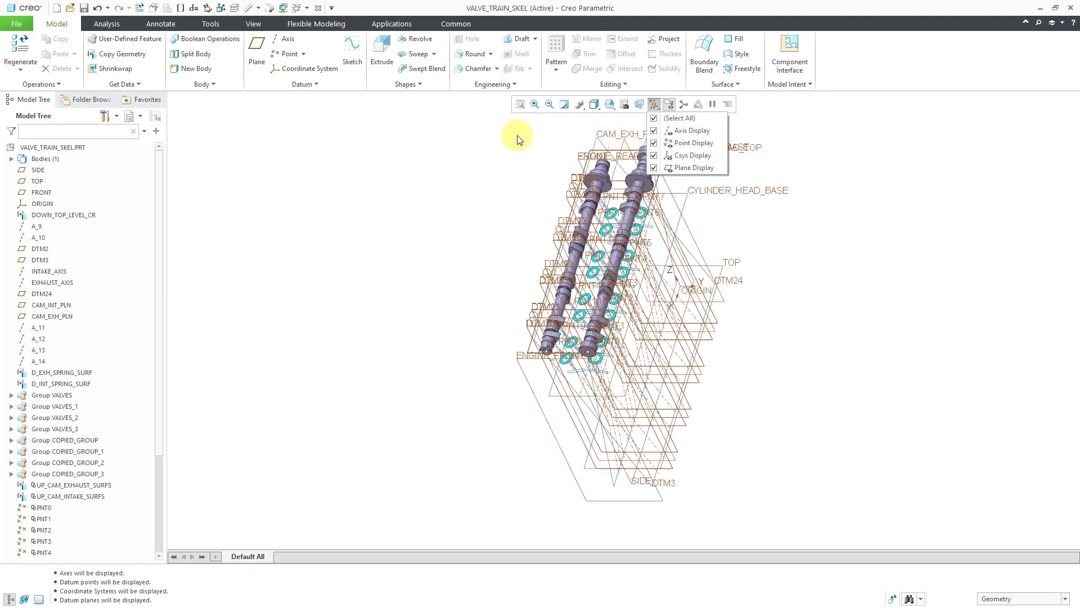
middle_click_drag(651, 301, 610, 280)
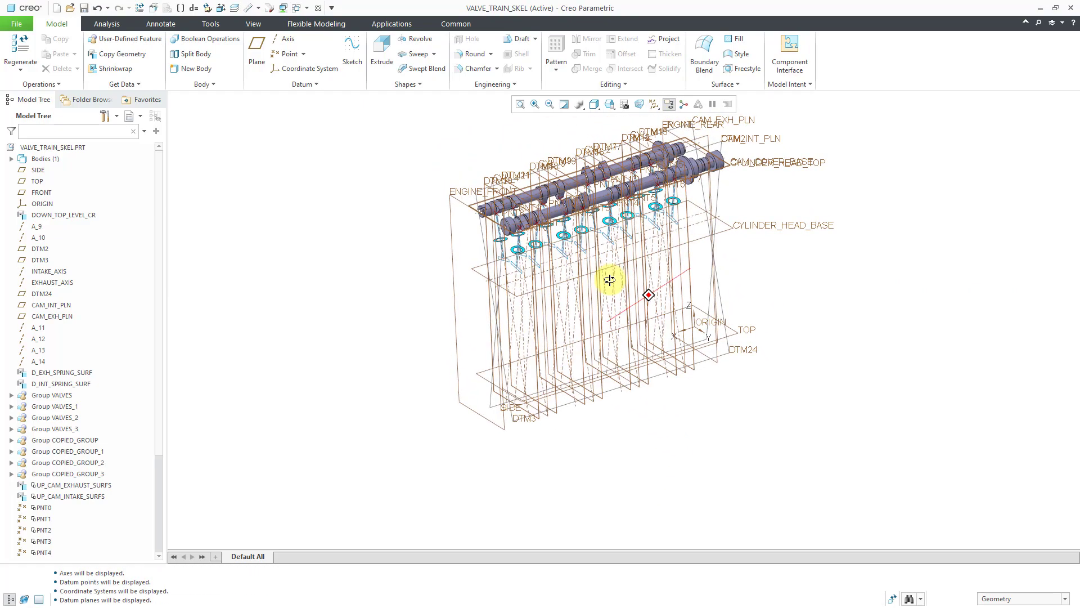
middle_click_drag(687, 260, 602, 221)
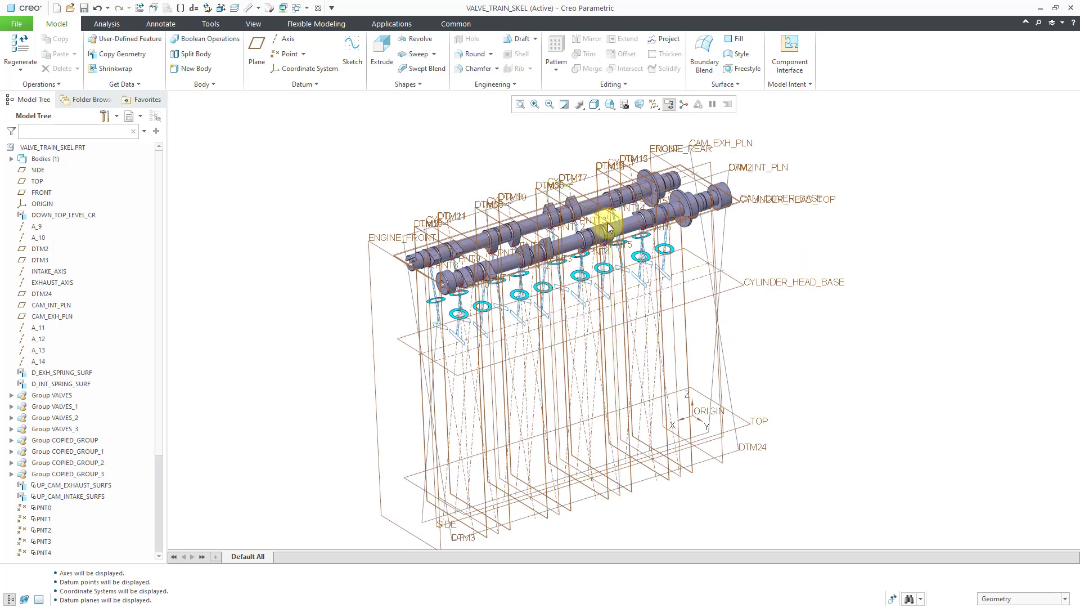
Turn off plane and axis display, leaving the points and coordinate systems shown
left_click(654, 105)
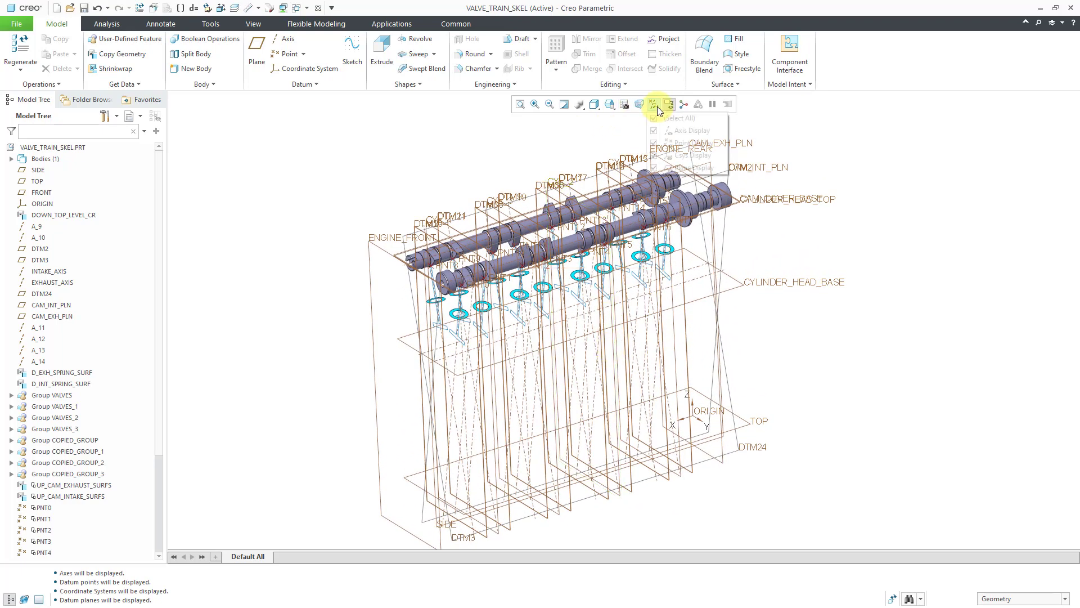
left_click(693, 168)
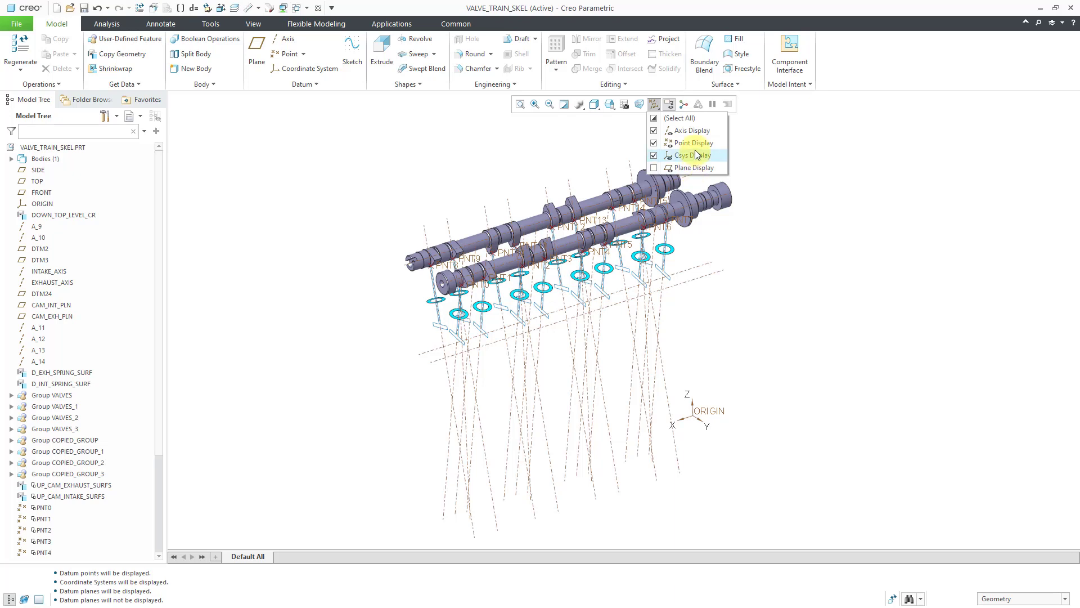
left_click(690, 131)
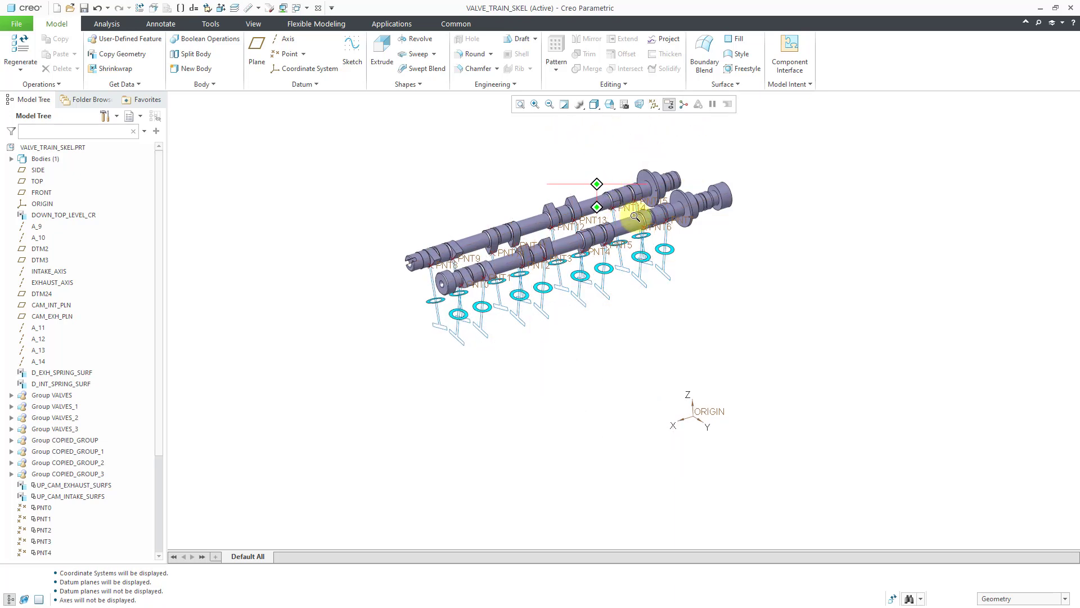
scroll(632, 212, "up", 3)
middle_click_drag(561, 202, 587, 223, "shift")
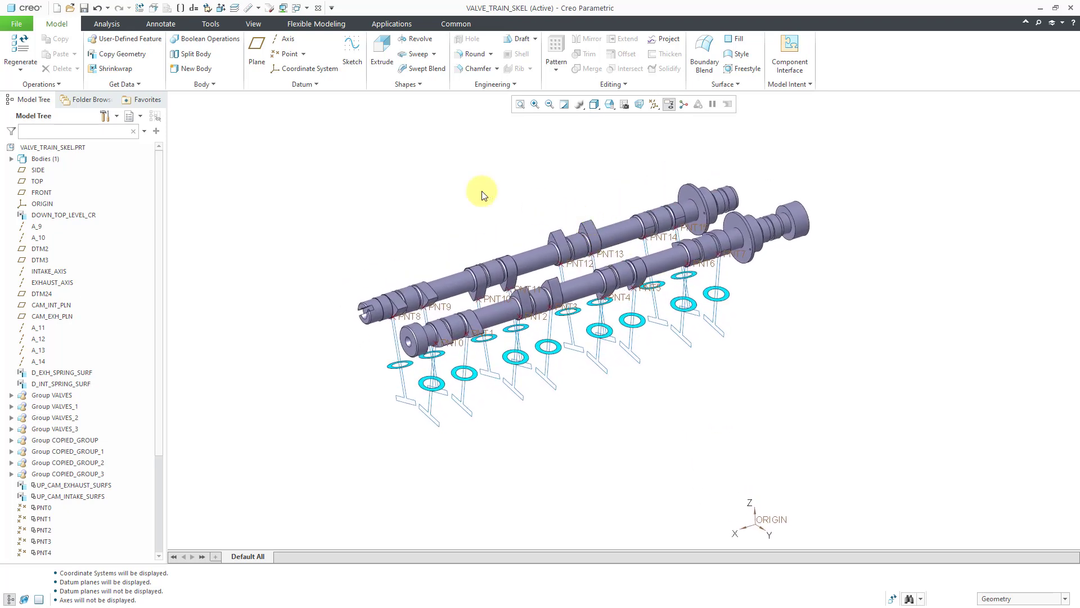
Open the Reference Viewer for VALVE_TRAIN_SKEL.PRT and enlarge it to examine the skeleton's parents and children
left_click(76, 148)
right_click(76, 149)
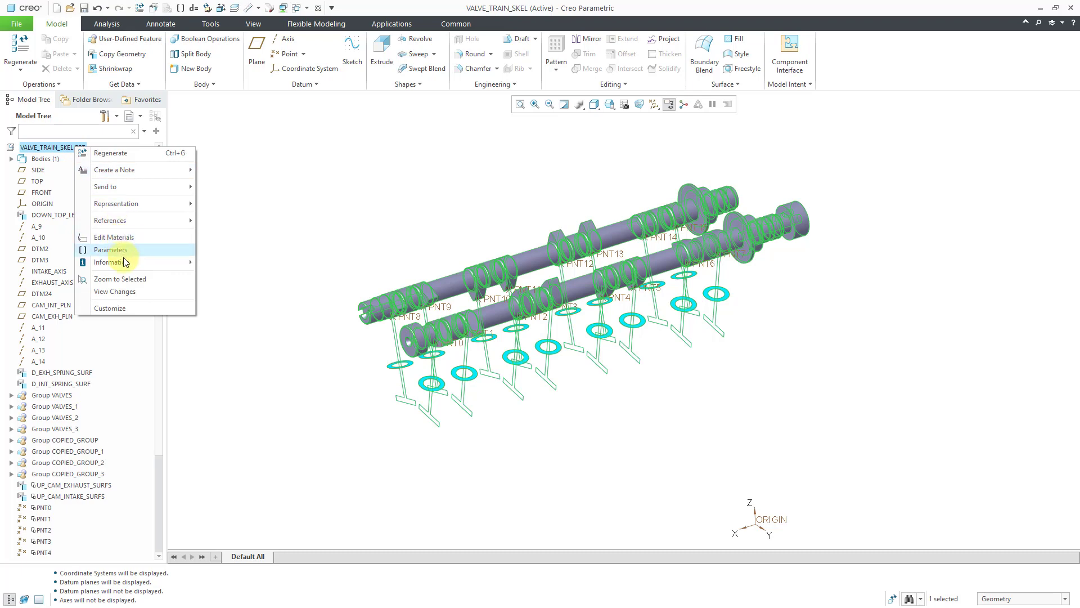
mouse_move(110, 262)
left_click(258, 274)
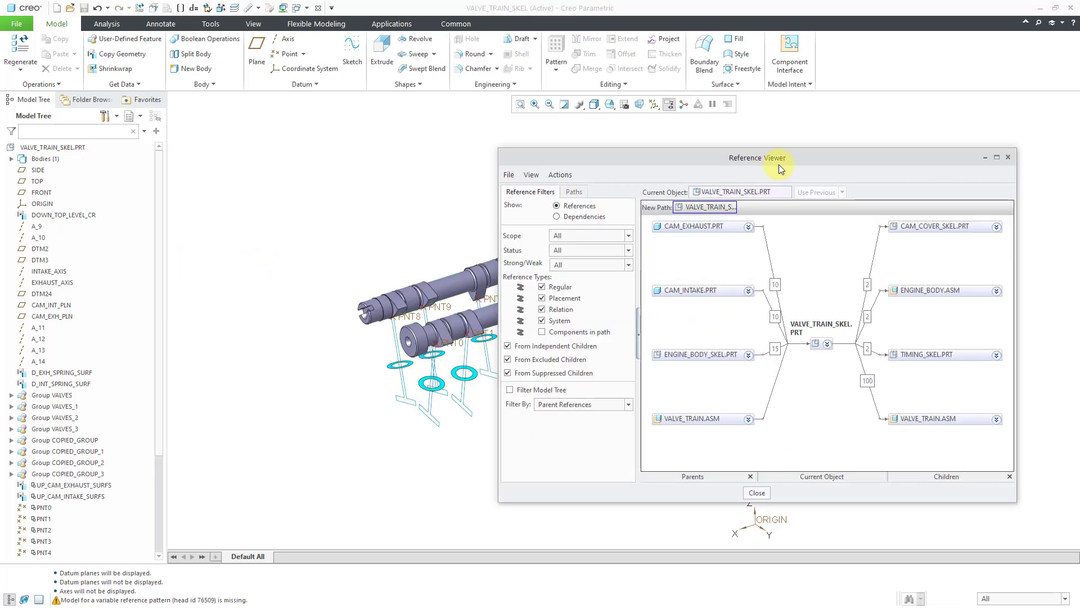
left_click_drag(778, 157, 469, 132)
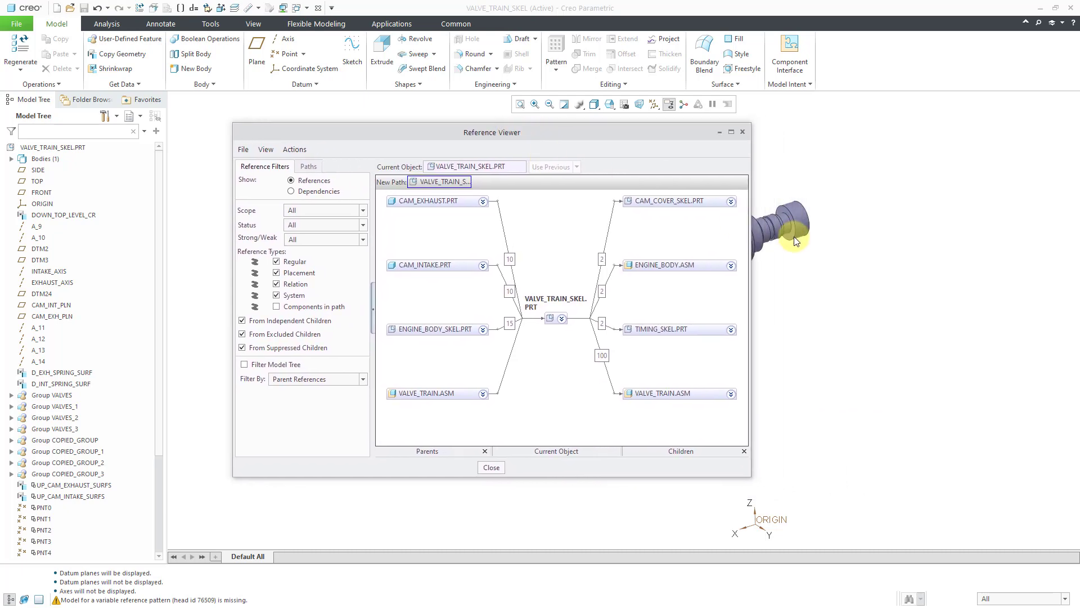
left_click_drag(749, 237, 887, 241)
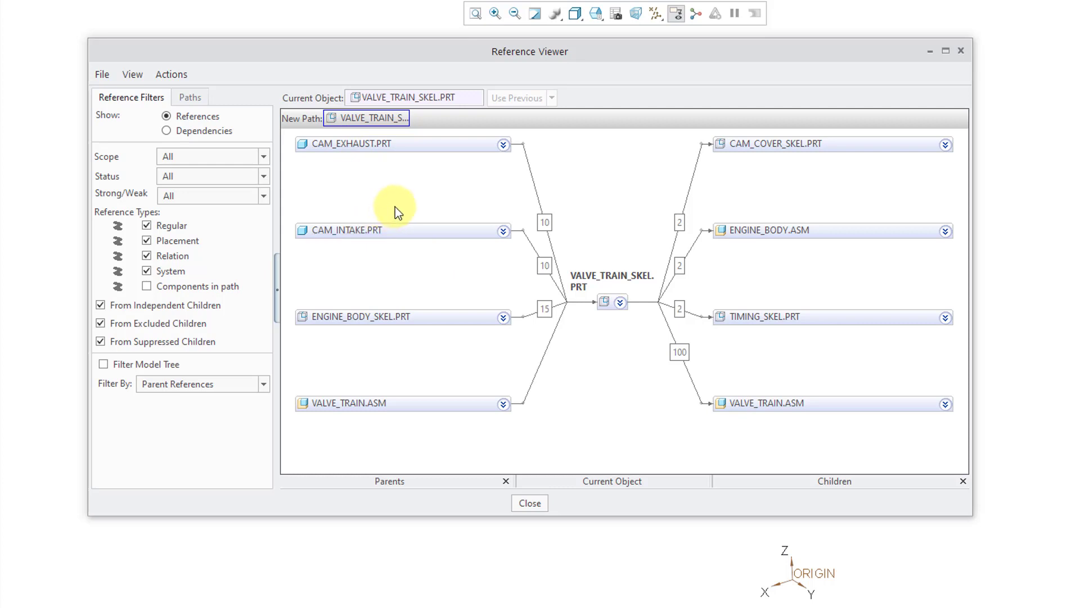
Search the skeleton's references for circular paths, and return to the reference filters
left_click(190, 97)
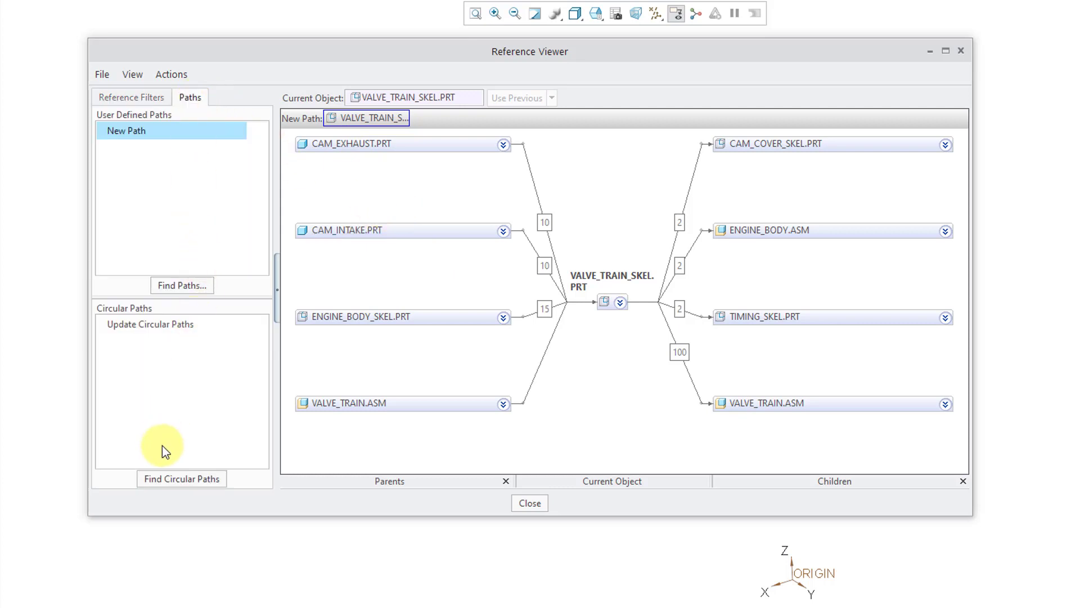
left_click(173, 478)
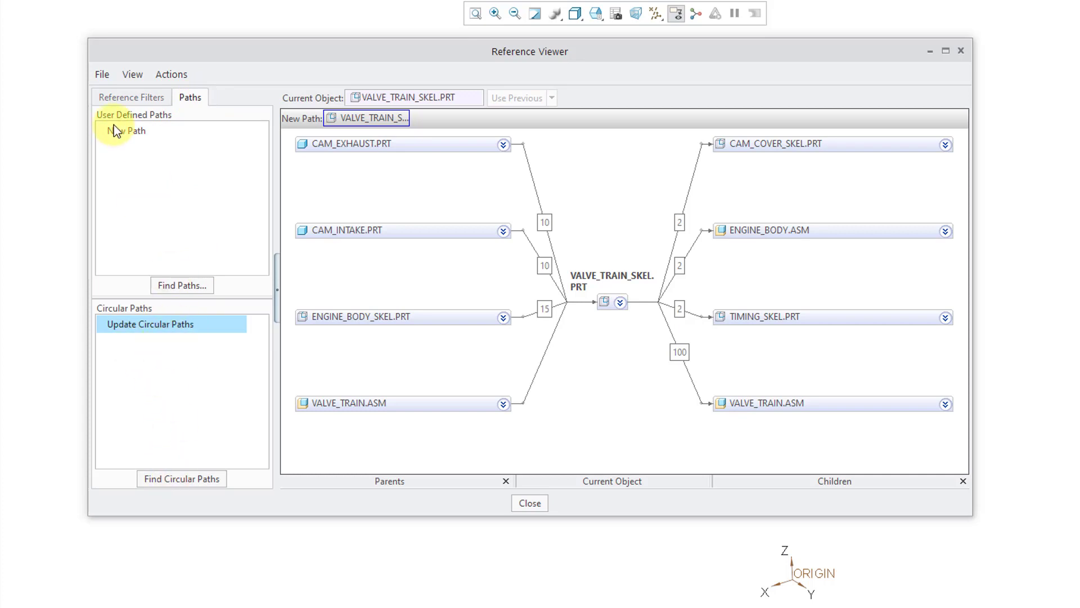
left_click(129, 97)
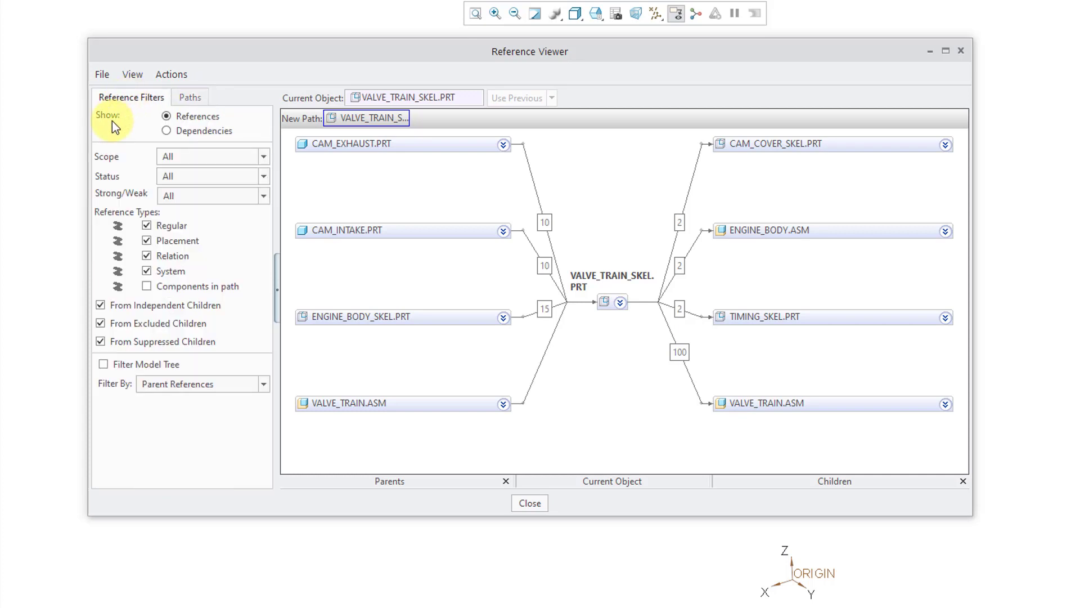
Examine the skeleton's parent references in CAM_EXHAUST.PRT and CAM_INTAKE.PRT, and list the skeleton's own features involved in references
left_click(503, 144)
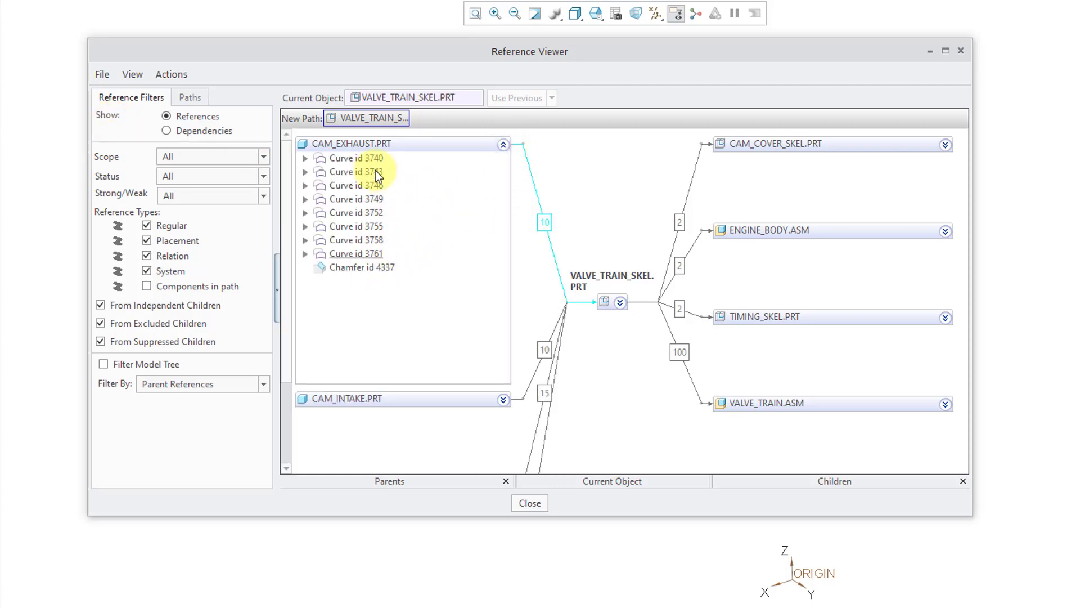
left_click(503, 147)
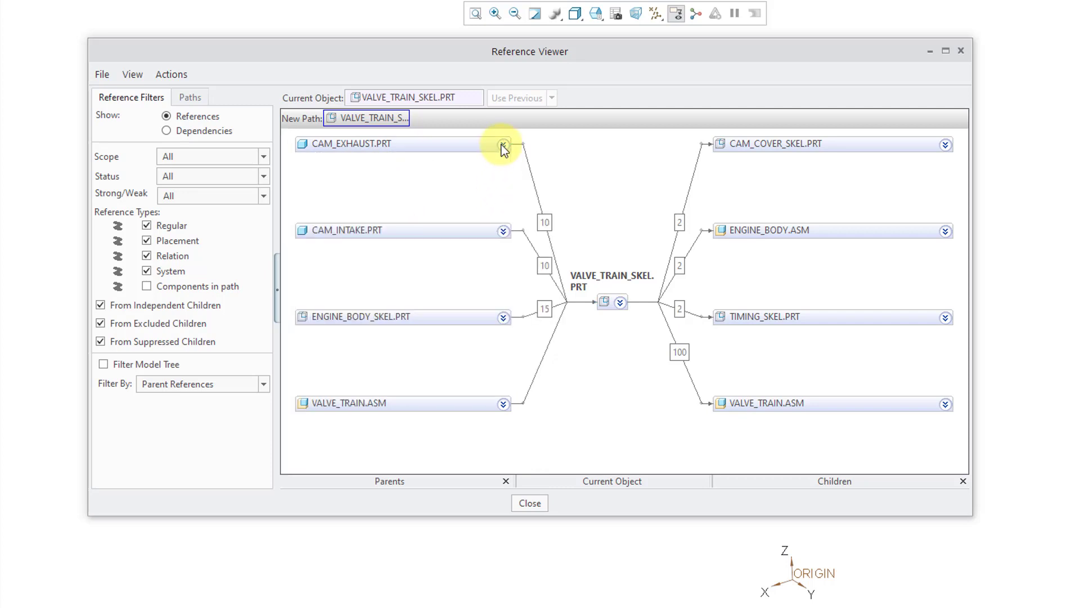
left_click(503, 232)
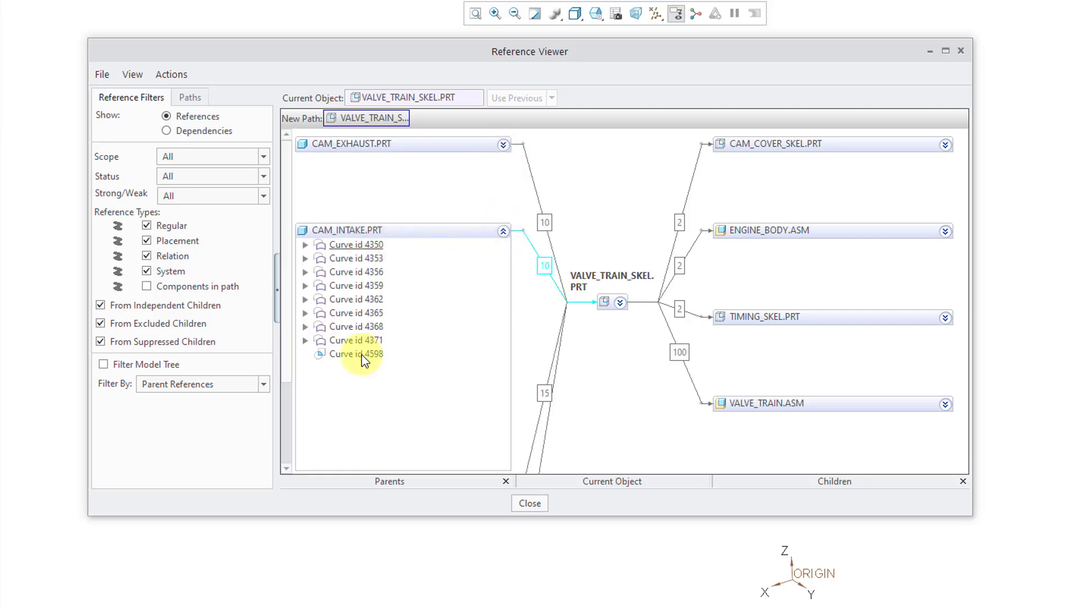
left_click(503, 230)
left_click(621, 304)
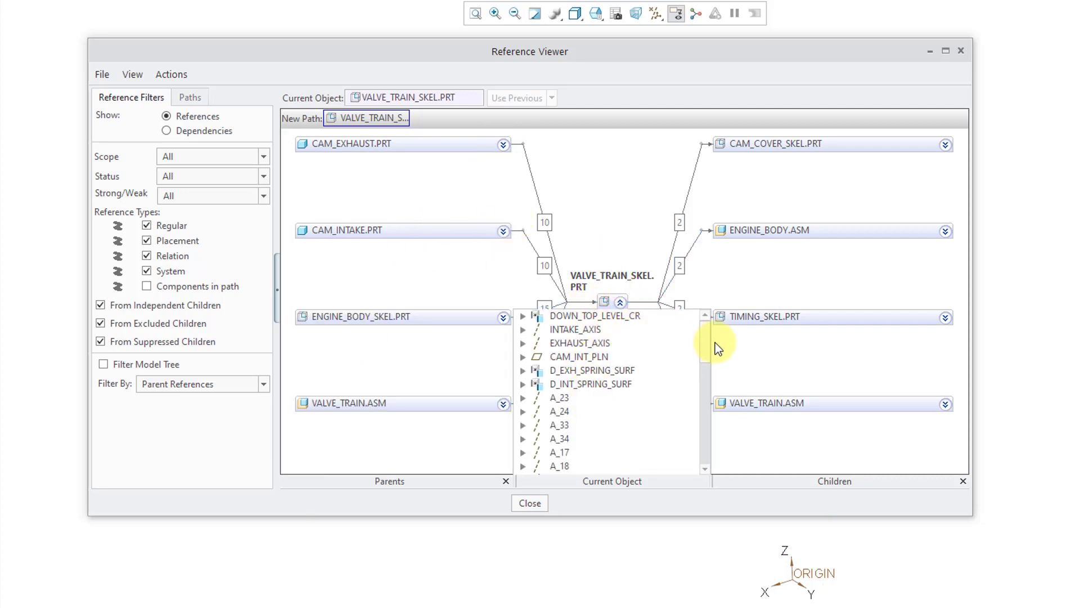
mouse_move(705, 341)
left_mouse_down()
mouse_move(703, 404)
mouse_move(707, 337)
left_mouse_up()
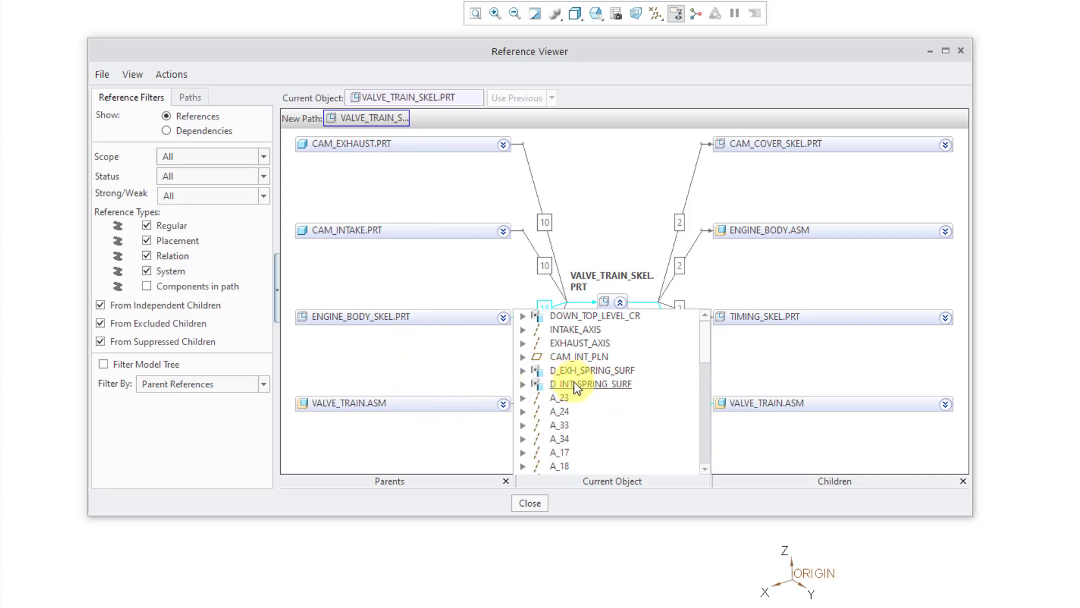
Examine the skeleton's own referenced features down to PNT8, including the surface under D_EXH_SPRING_SURF, and close the Reference Viewer
left_click(523, 370)
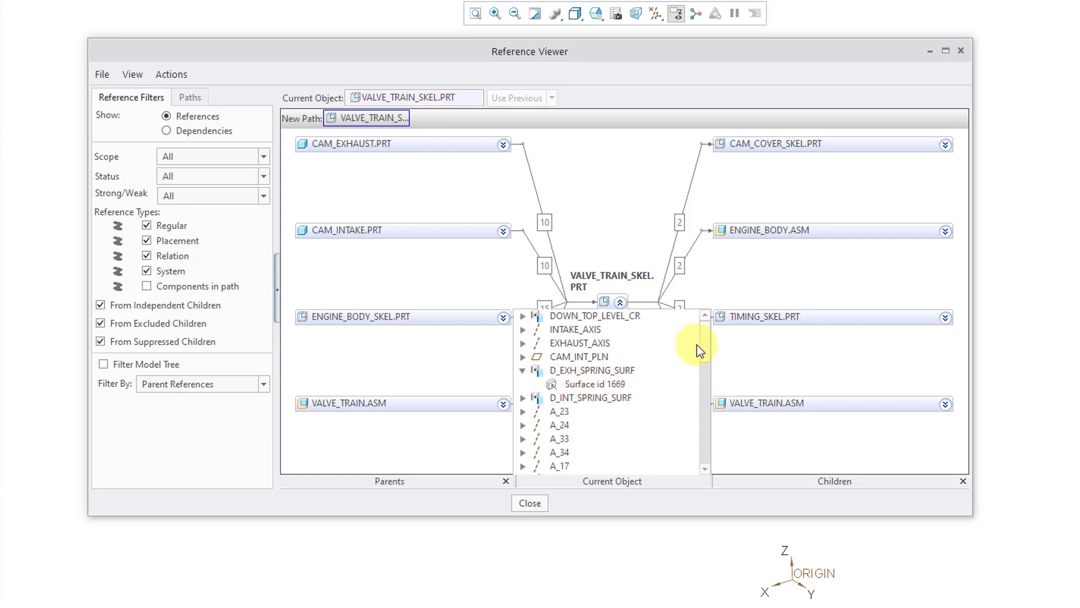
left_click_drag(706, 339, 707, 414)
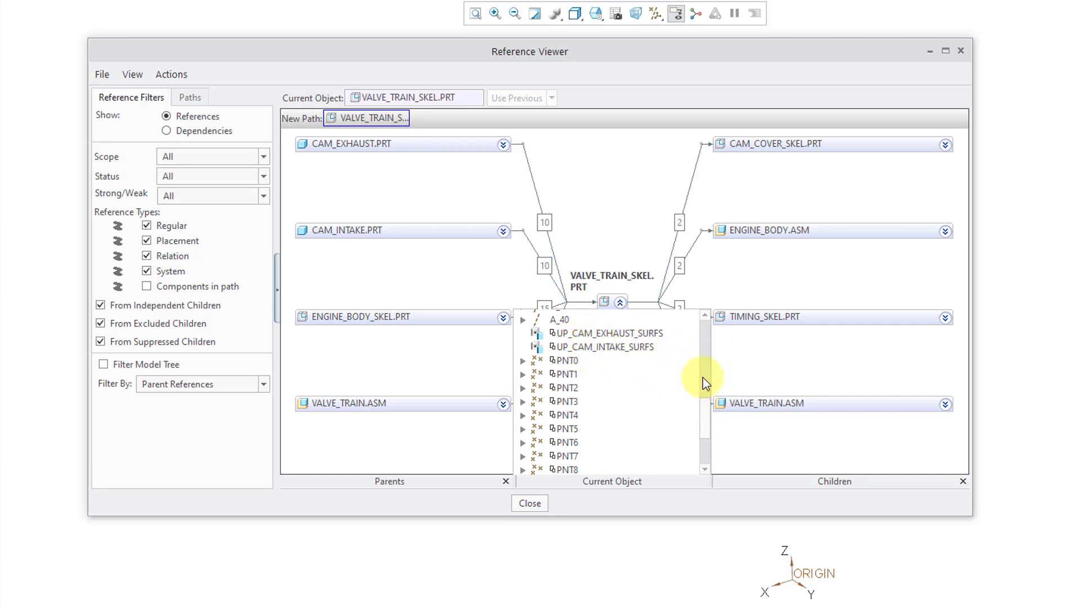
left_click_drag(709, 401, 704, 353)
left_click(530, 502)
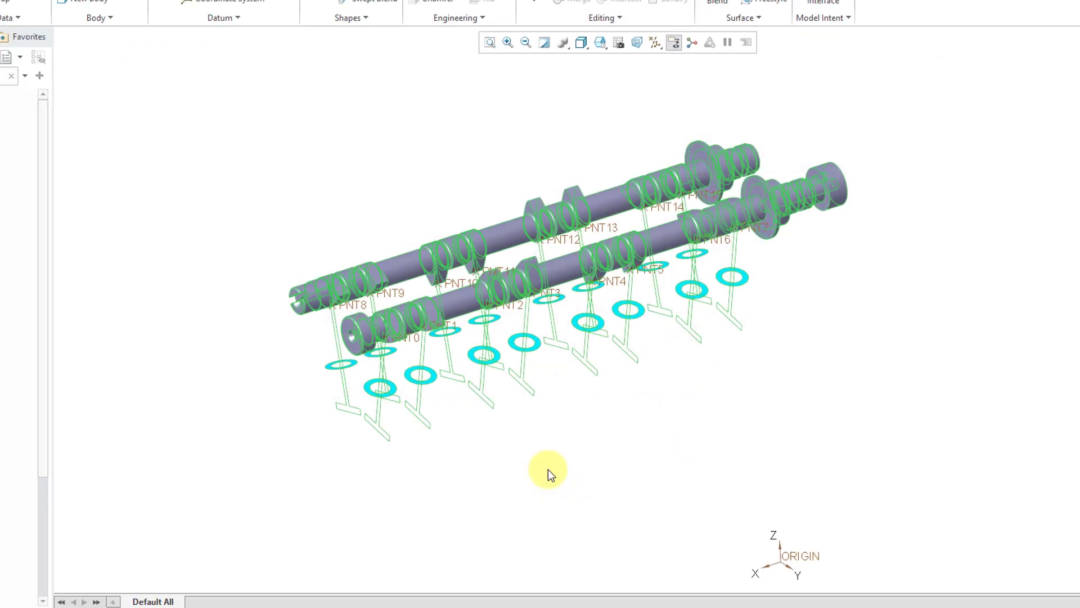
left_click(321, 423)
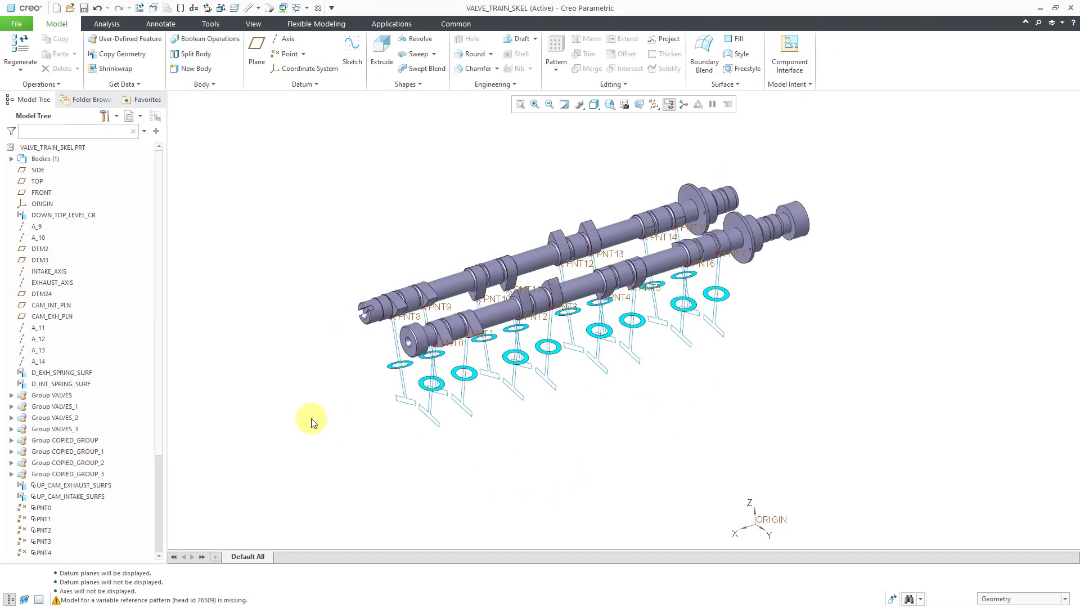
Examine the parents and children of UP_CAM_EXHAUST_SURFS in the Reference Viewer, and close the viewer
left_click(72, 486)
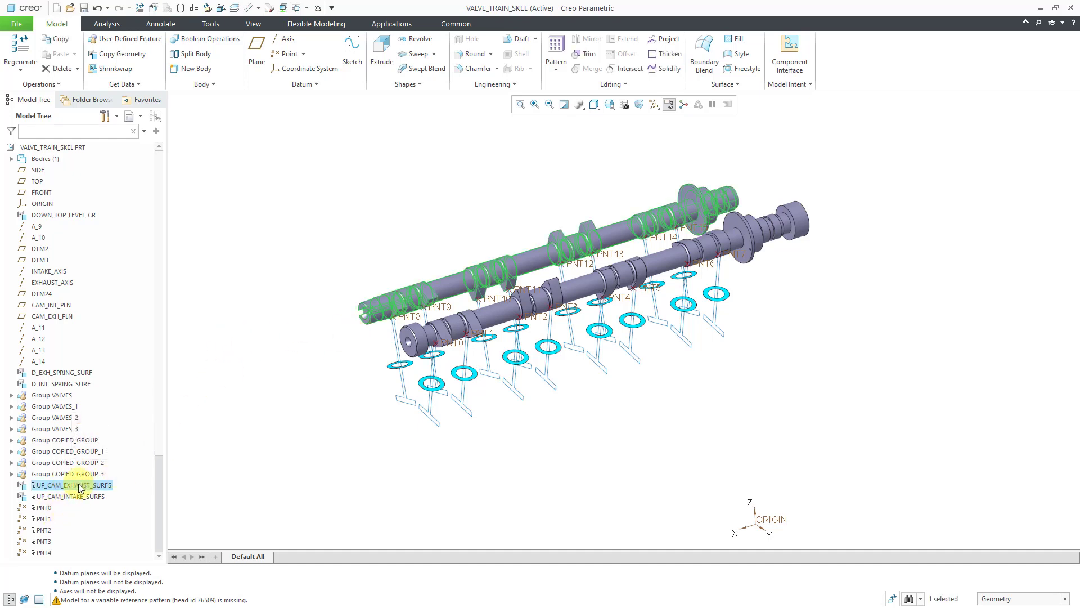
right_click(79, 487)
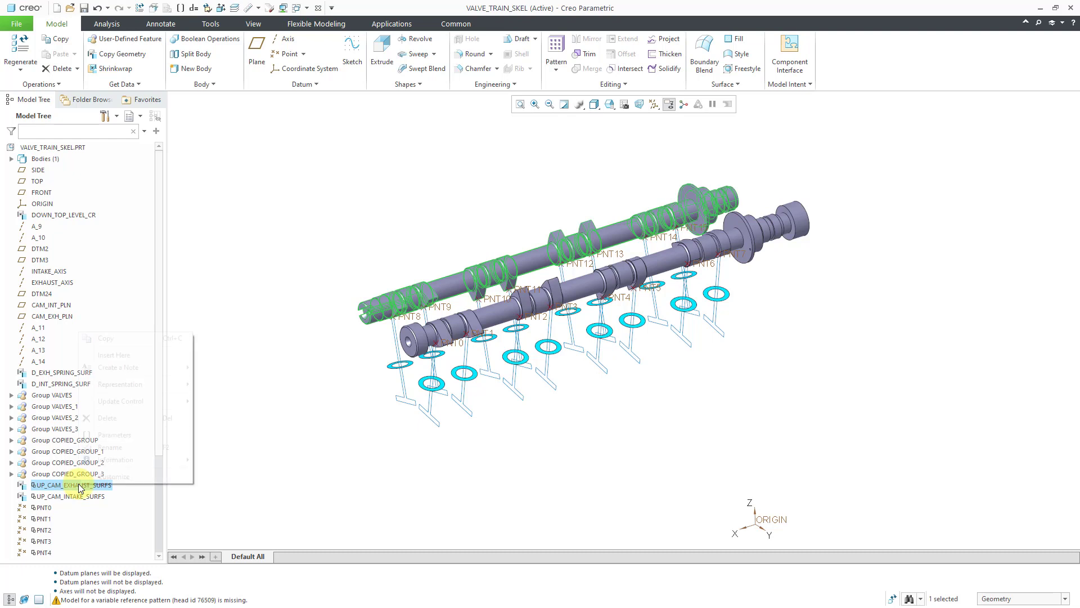
mouse_move(120, 460)
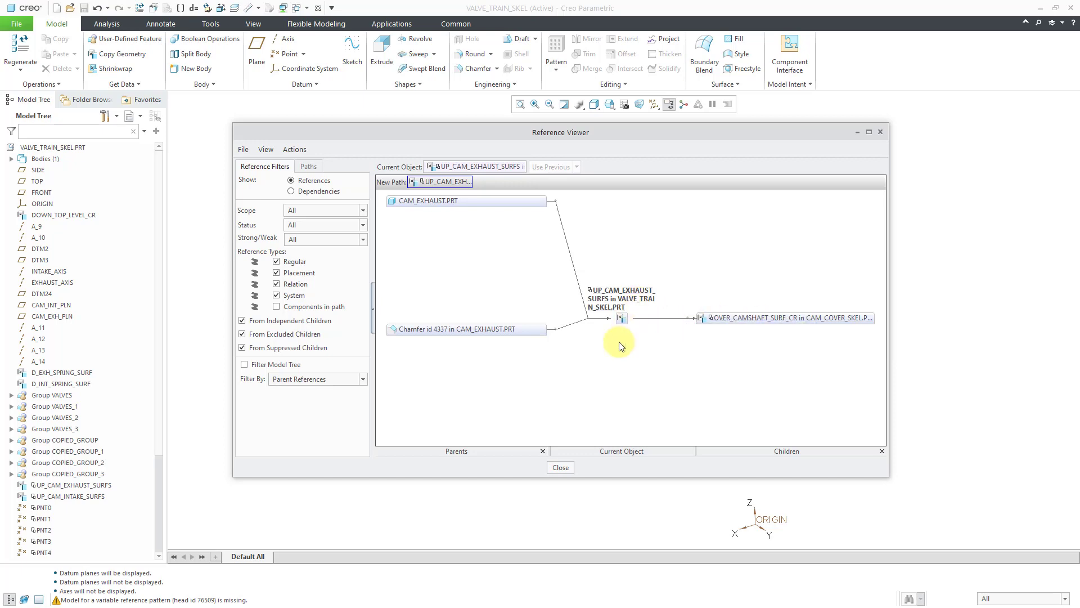
left_click(559, 467)
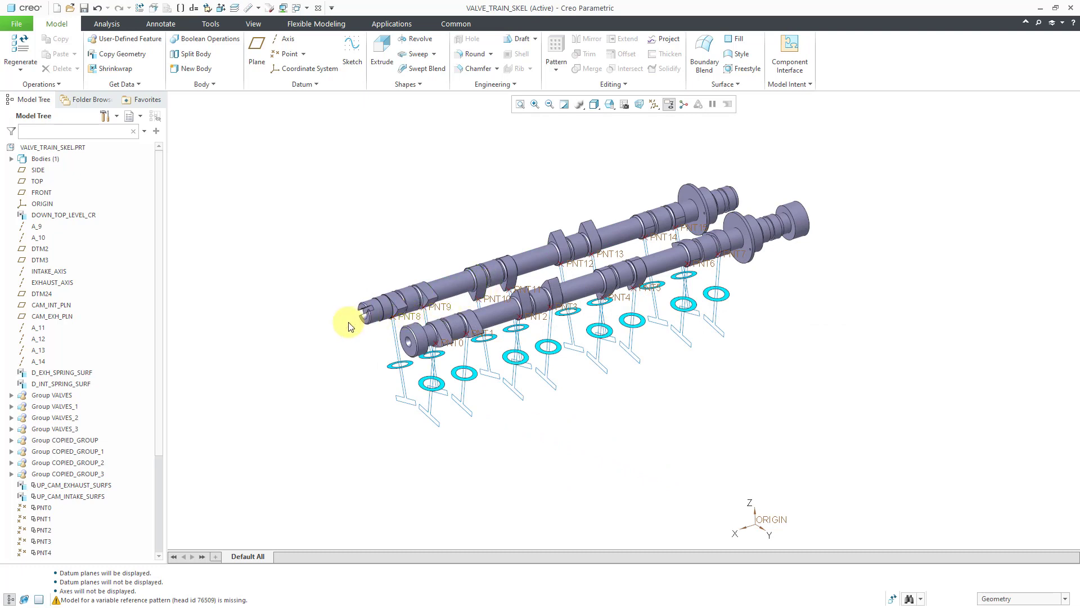
Delete the copied camshaft surface features UP_CAM_EXHAUST_SURFS and UP_CAM_INTAKE_SURFS from the skeleton model
left_click(86, 487)
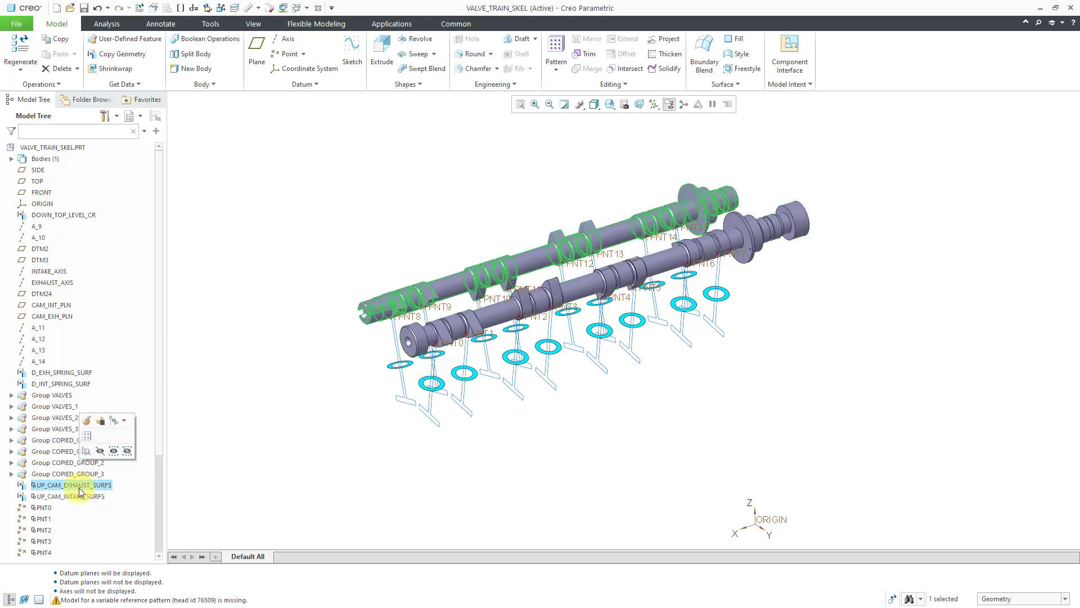
right_click(80, 488)
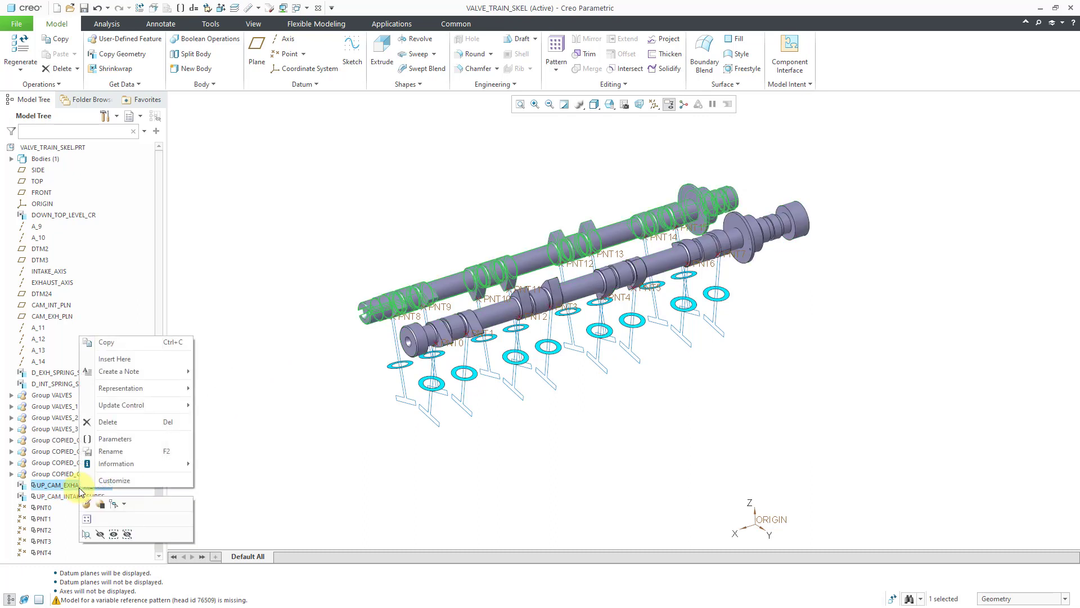
left_click(112, 421)
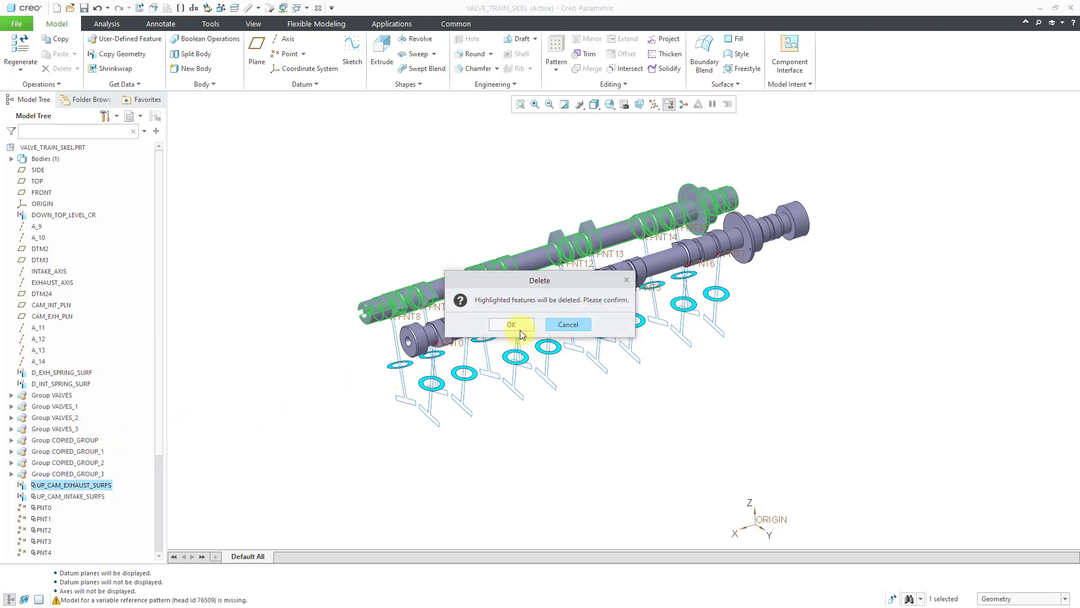
left_click(517, 325)
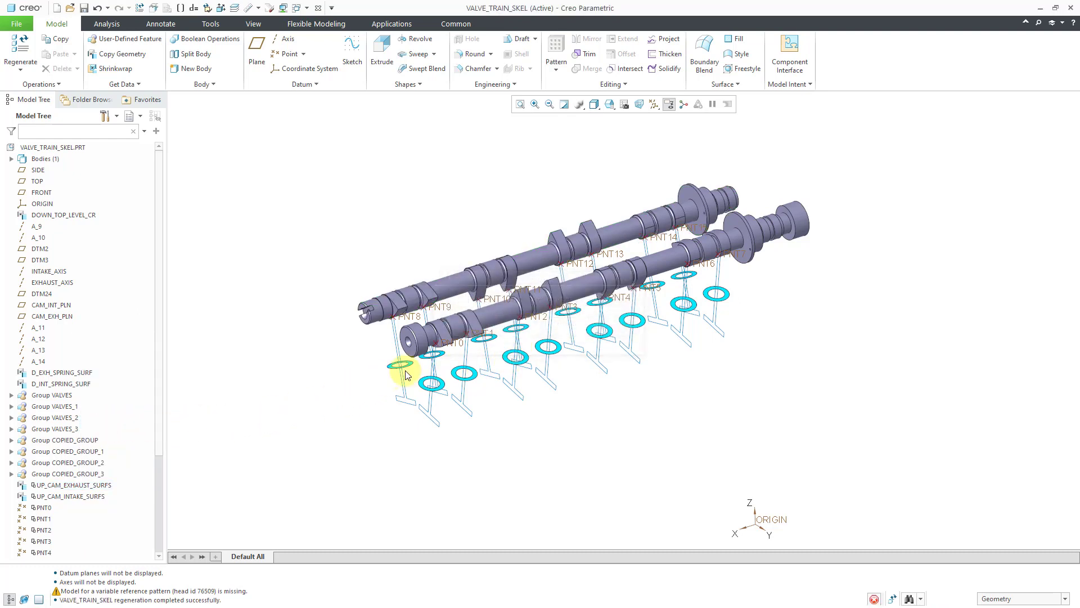
left_click(72, 486)
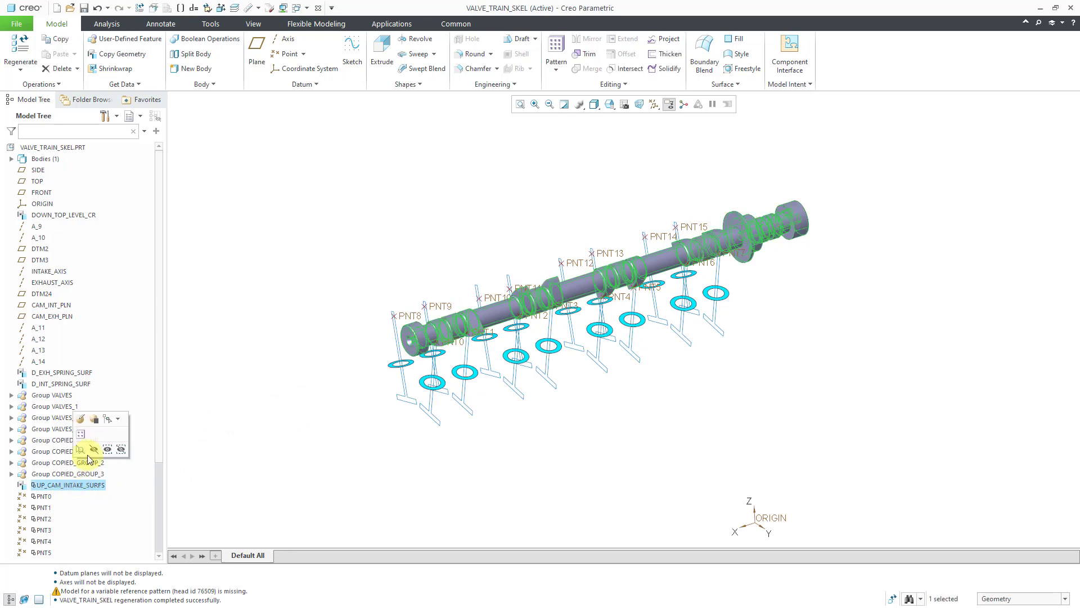
right_click(91, 485)
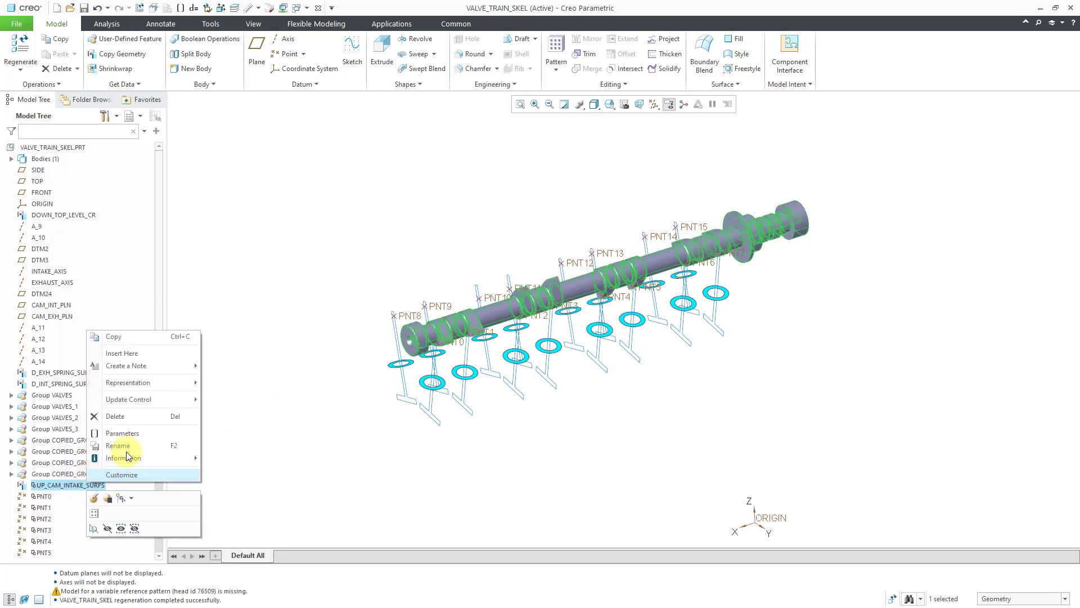
left_click(135, 416)
left_click(514, 324)
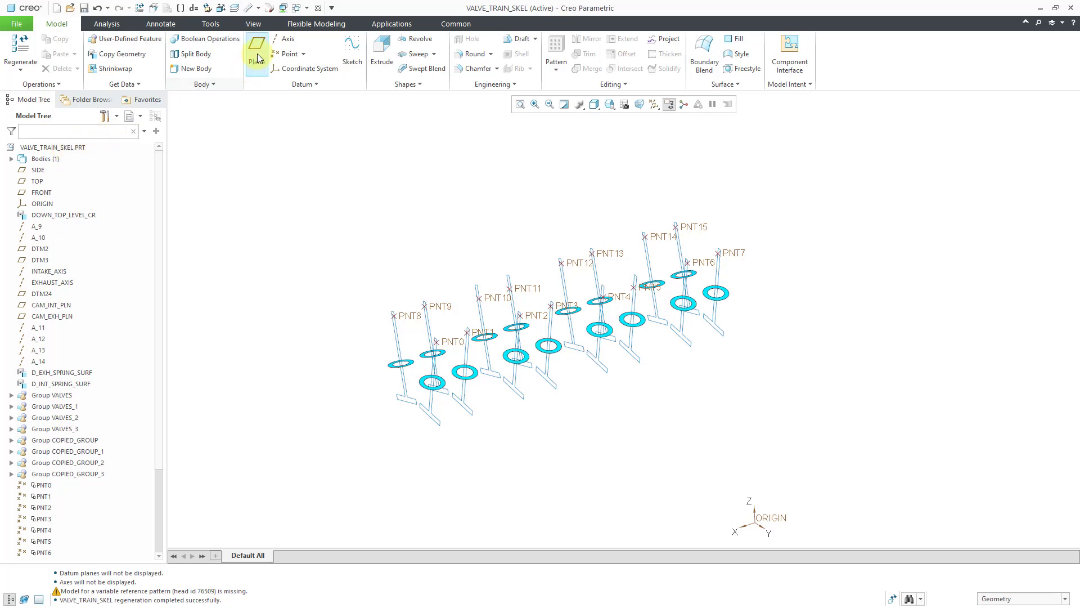
Switch to the VALVE_TRAIN.ASM window and run Drag Components to check the camshaft connections
left_click(305, 8)
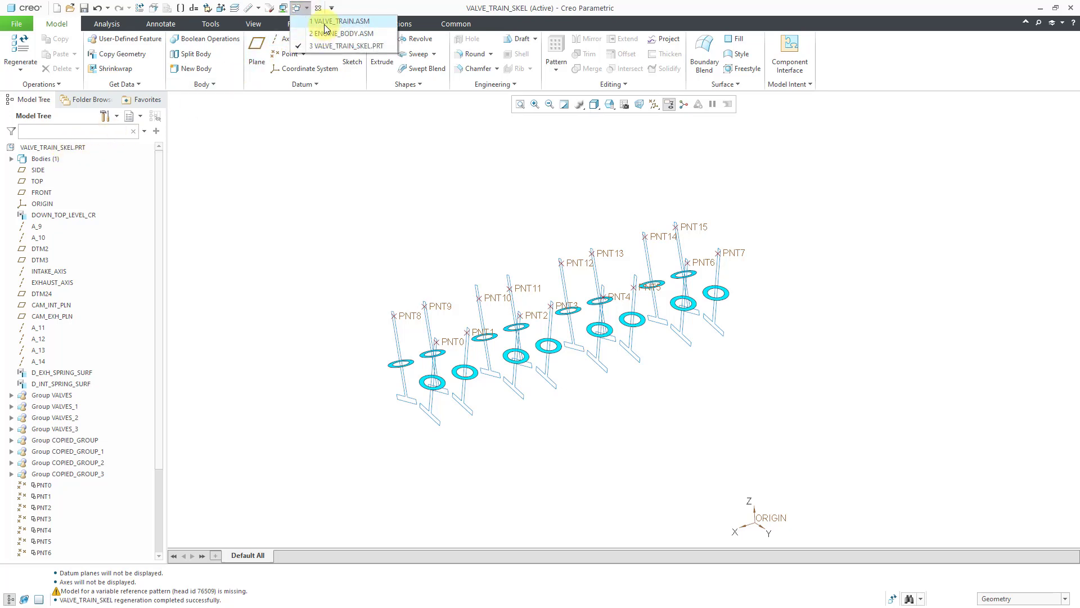
left_click(325, 23)
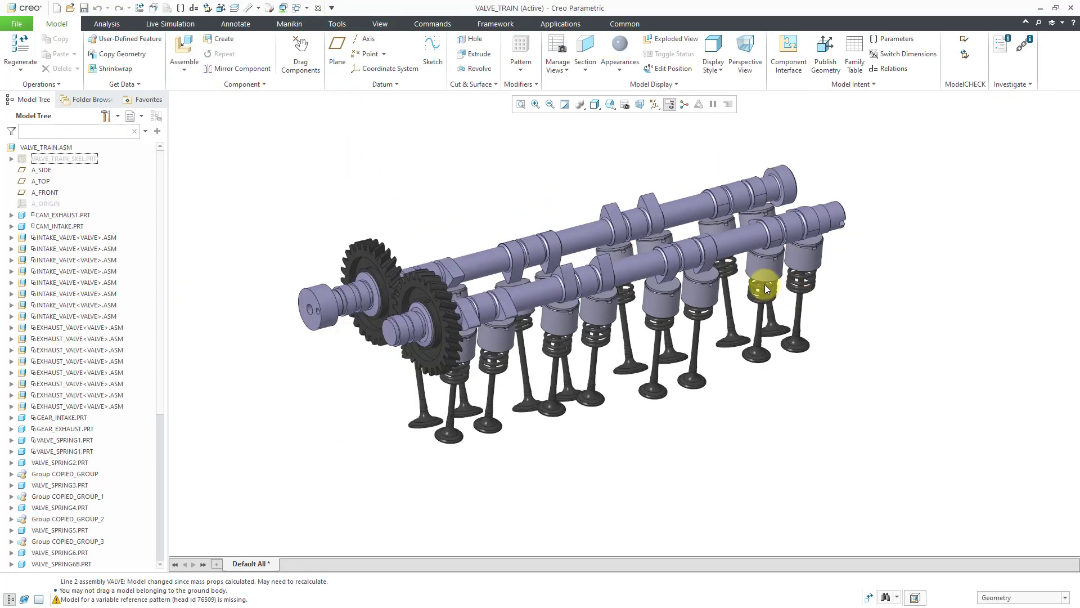
left_click(310, 63)
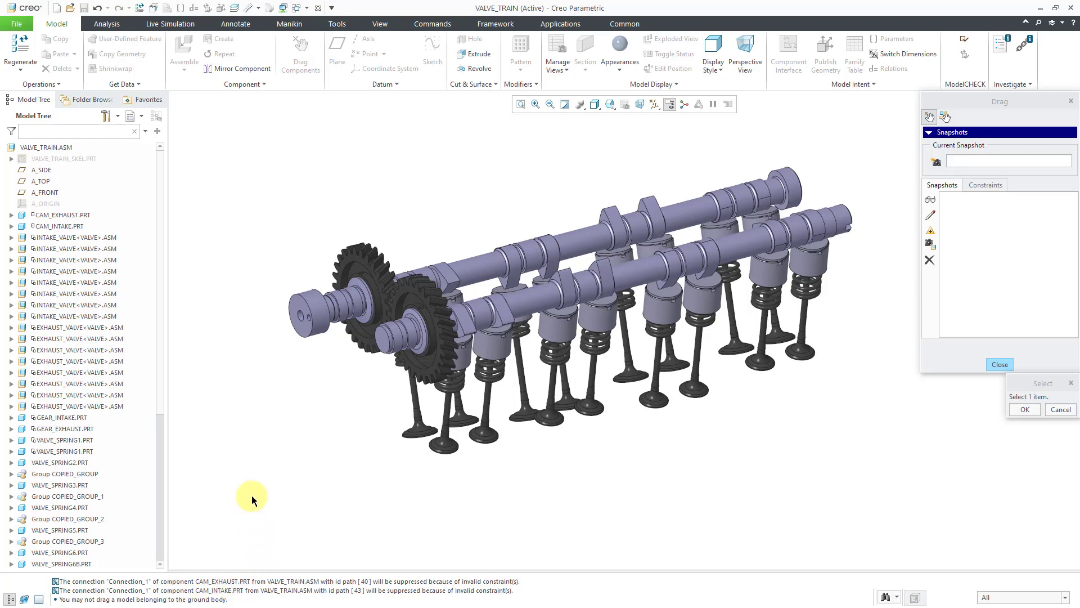
left_click(999, 363)
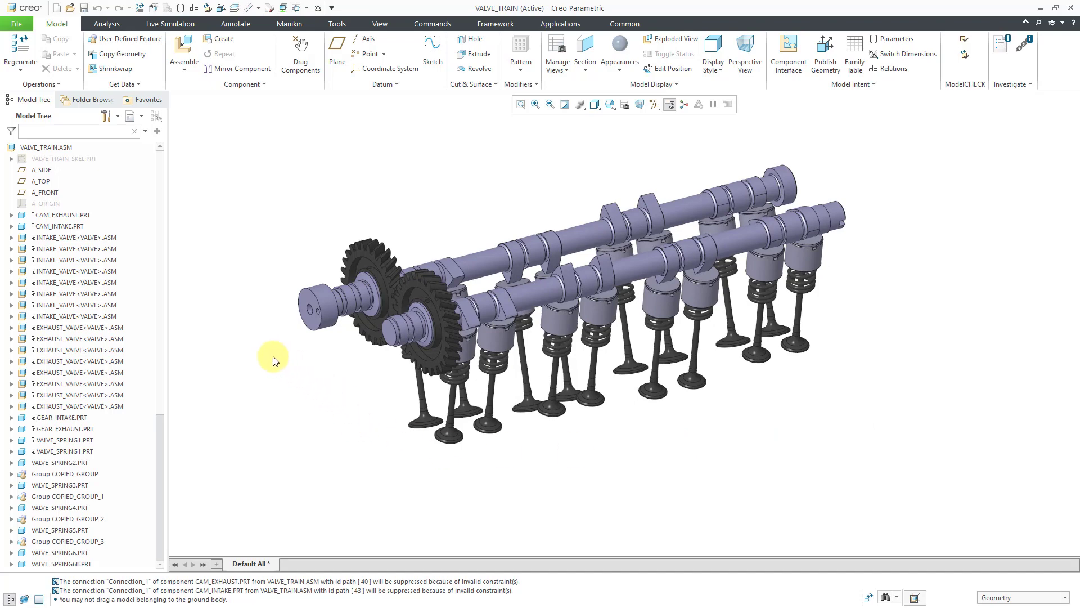
Examine CAM_EXHAUST.PRT in the Reference Viewer, listing its child features in VALVE_TRAIN_SKEL.PRT, and close the viewer
left_click(73, 216)
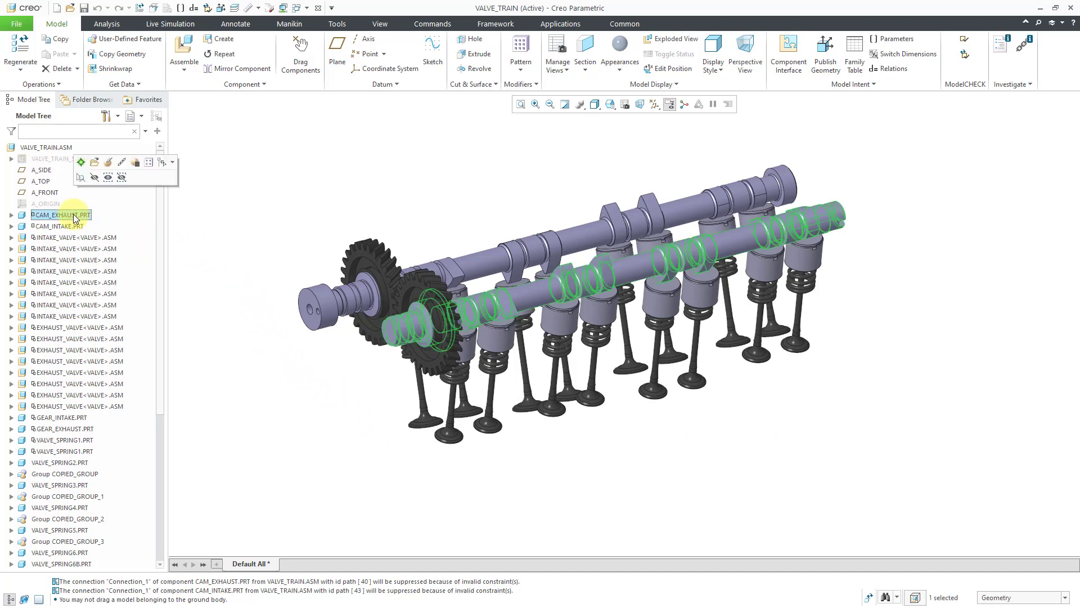
right_click(73, 216)
mouse_move(133, 429)
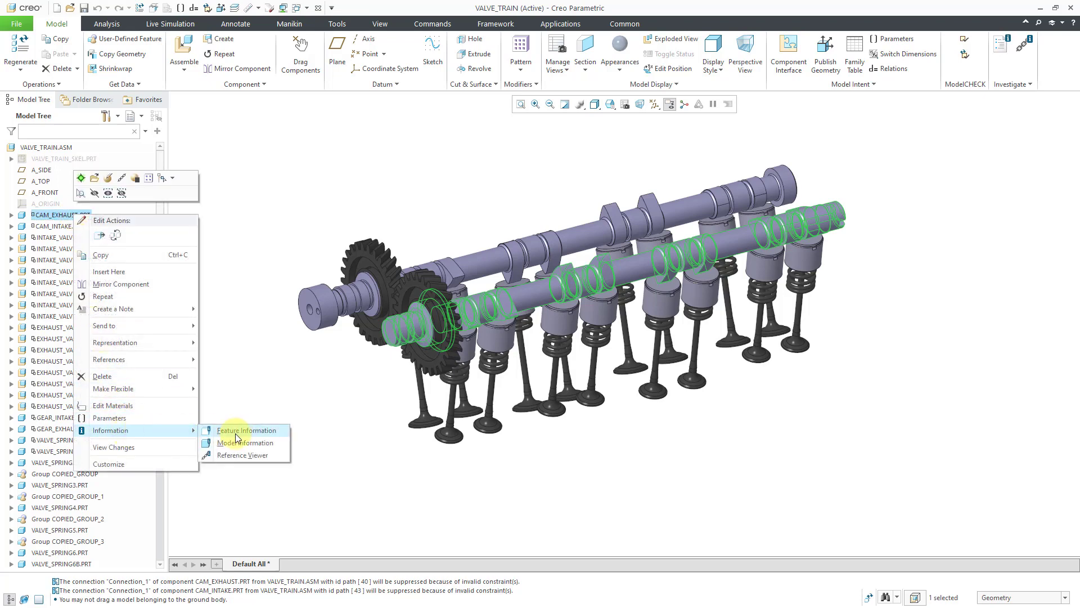
left_click(239, 455)
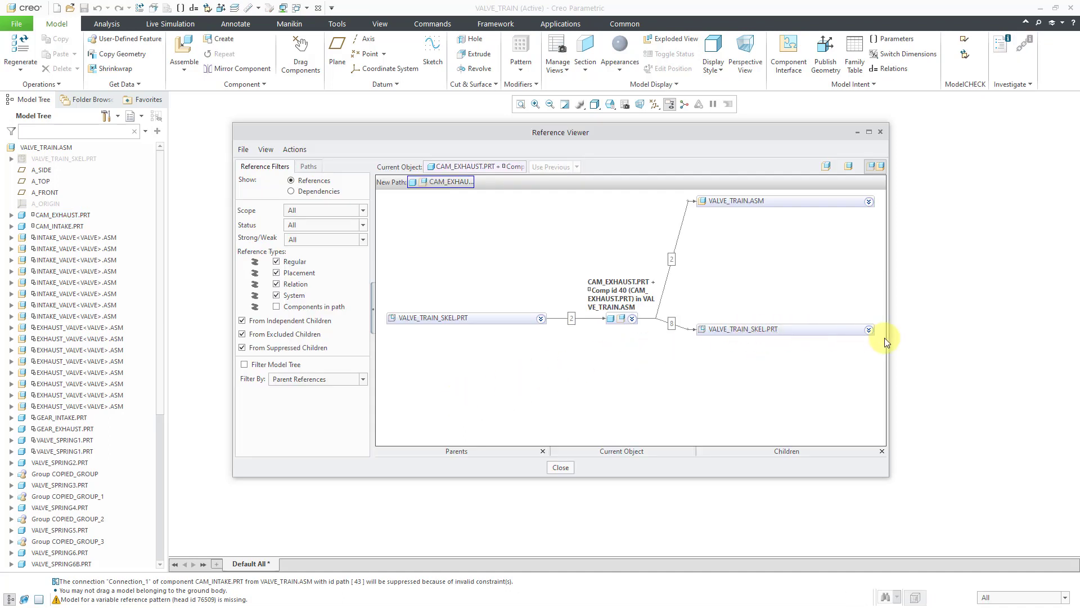
left_click(869, 330)
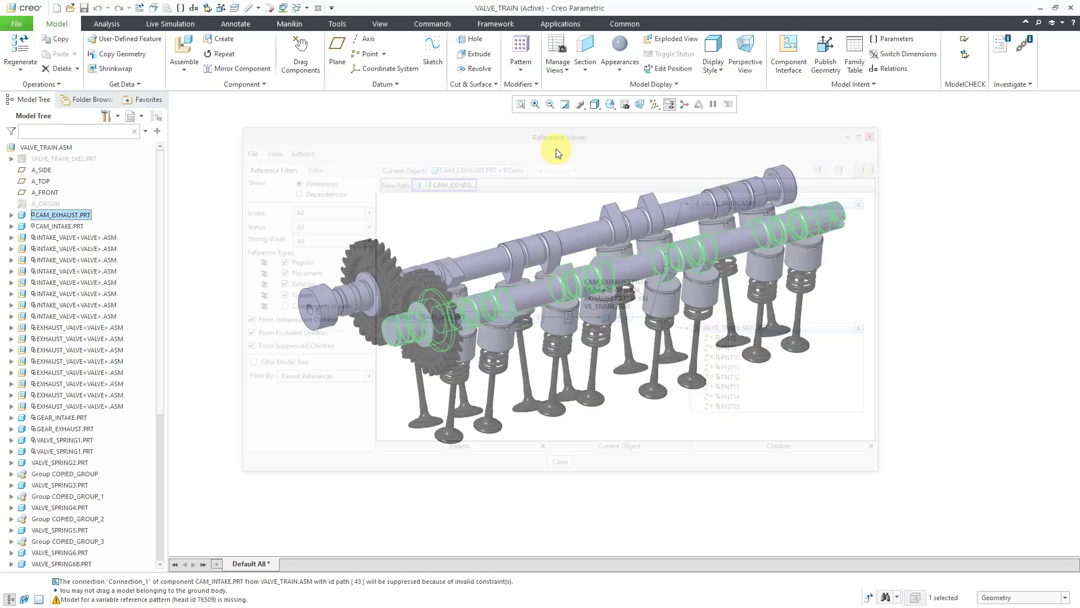
left_click(880, 132)
Examine the references of skeleton point PNT8, highlight its child EXHAUST_VALVE.ASM in the assembly, and close the Reference Viewer
left_click(11, 159)
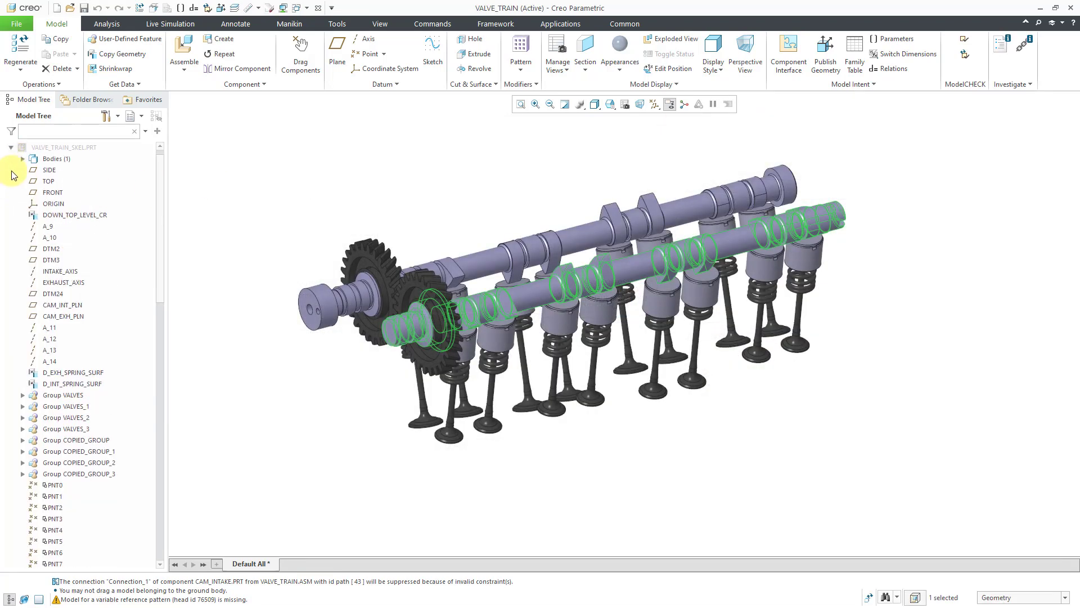
left_click_drag(161, 231, 160, 297)
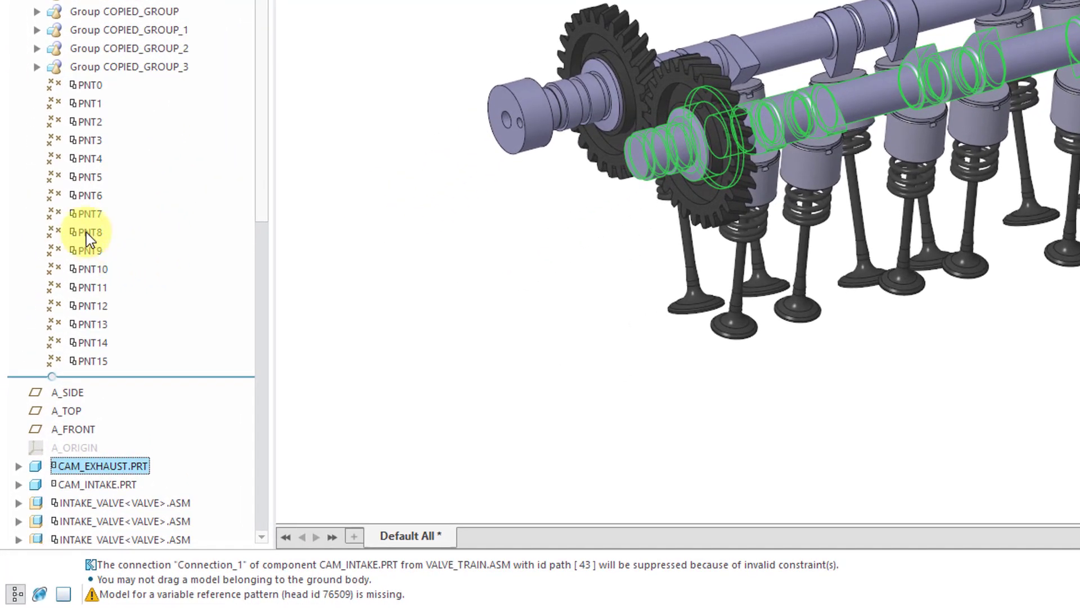
right_click(87, 232)
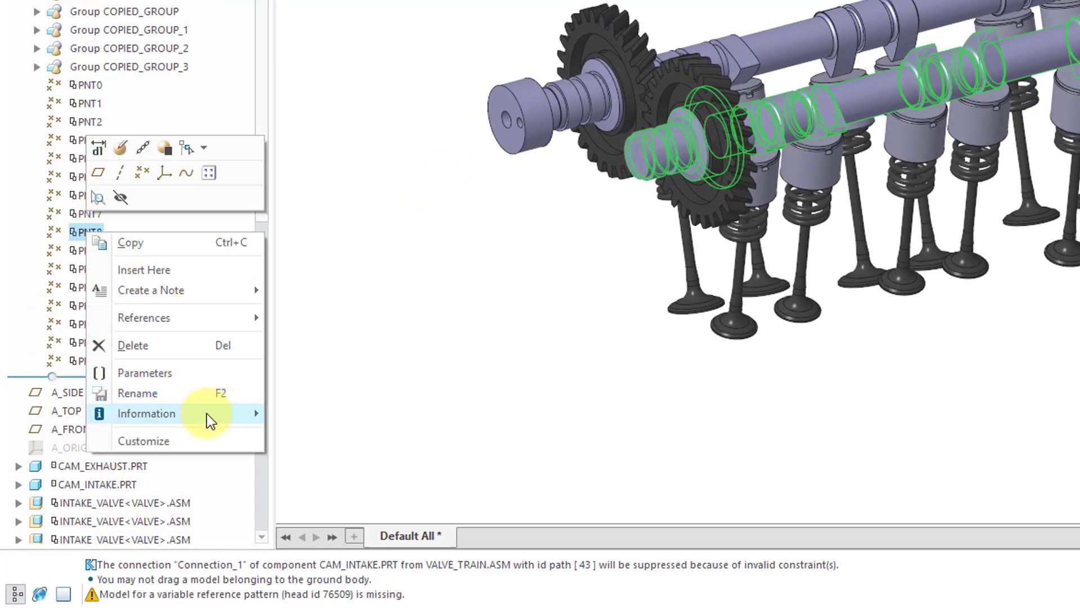
mouse_move(284, 416)
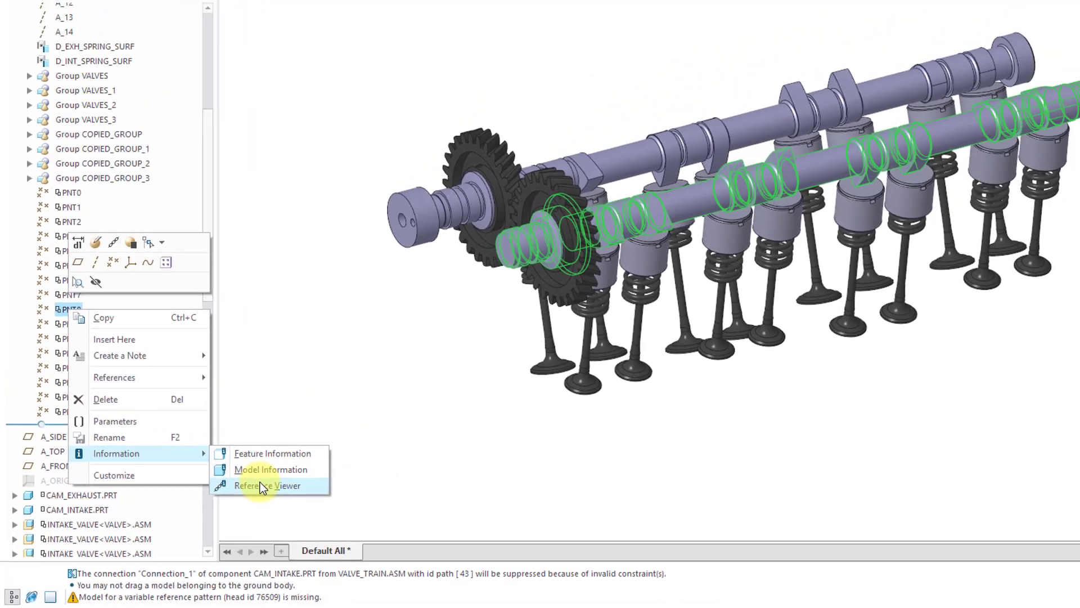
left_click(332, 454)
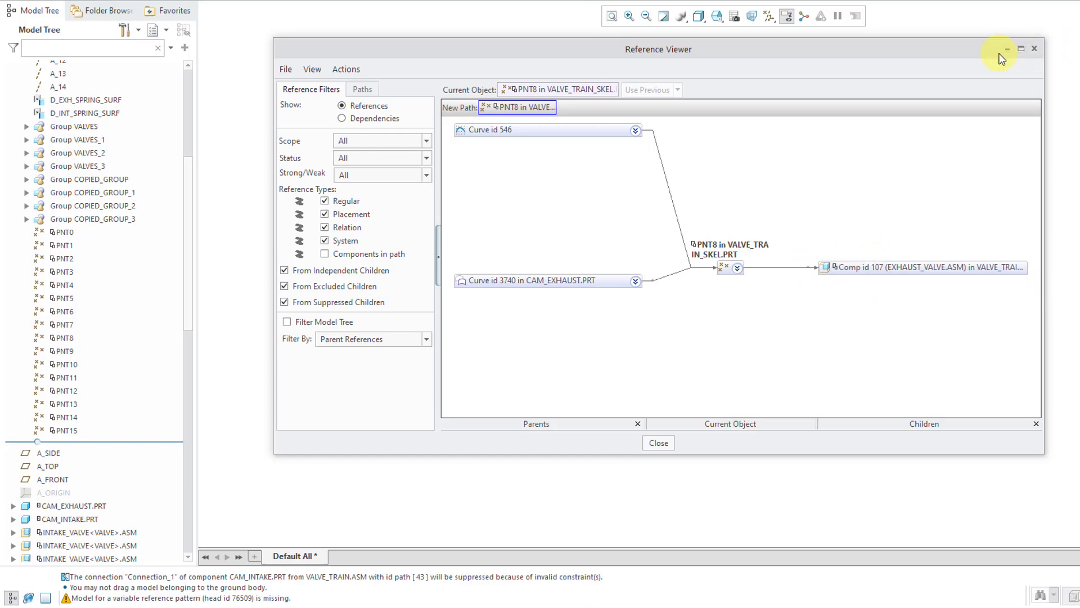
left_click(930, 265)
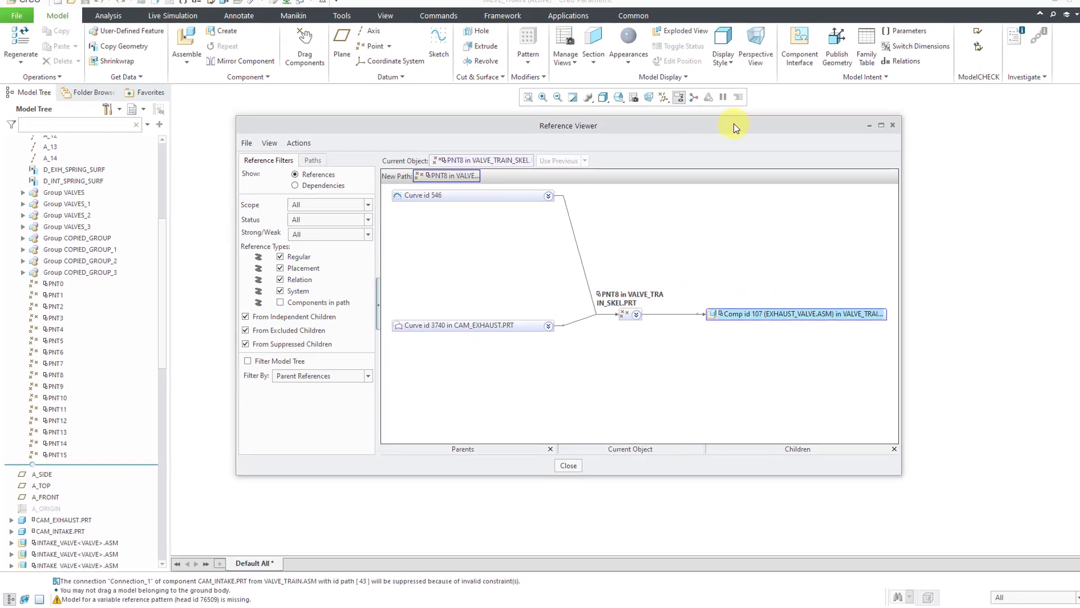
left_click_drag(733, 123, 546, 202)
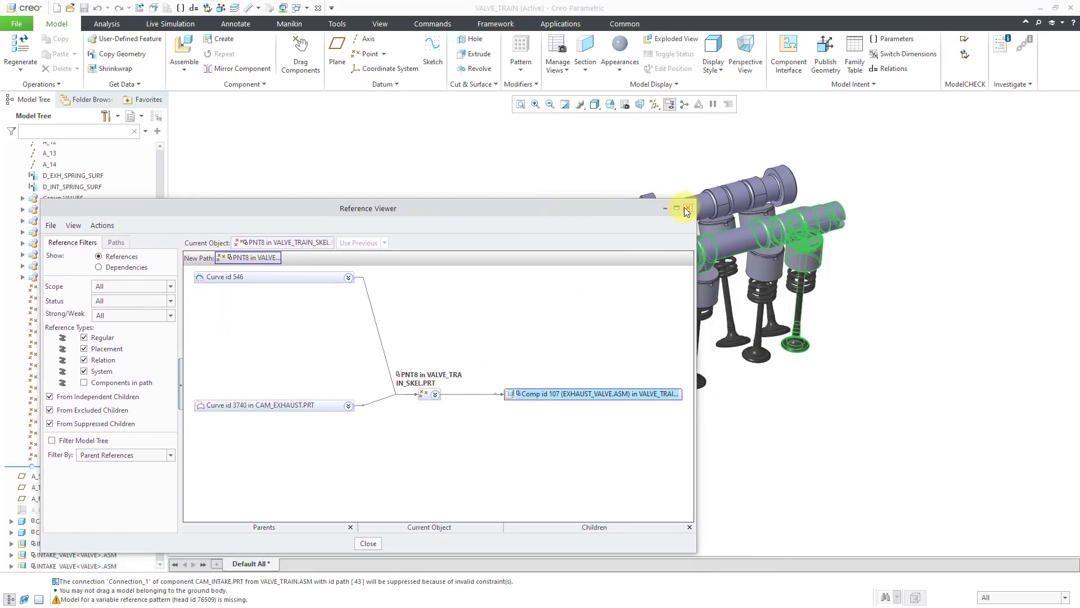
left_click(372, 543)
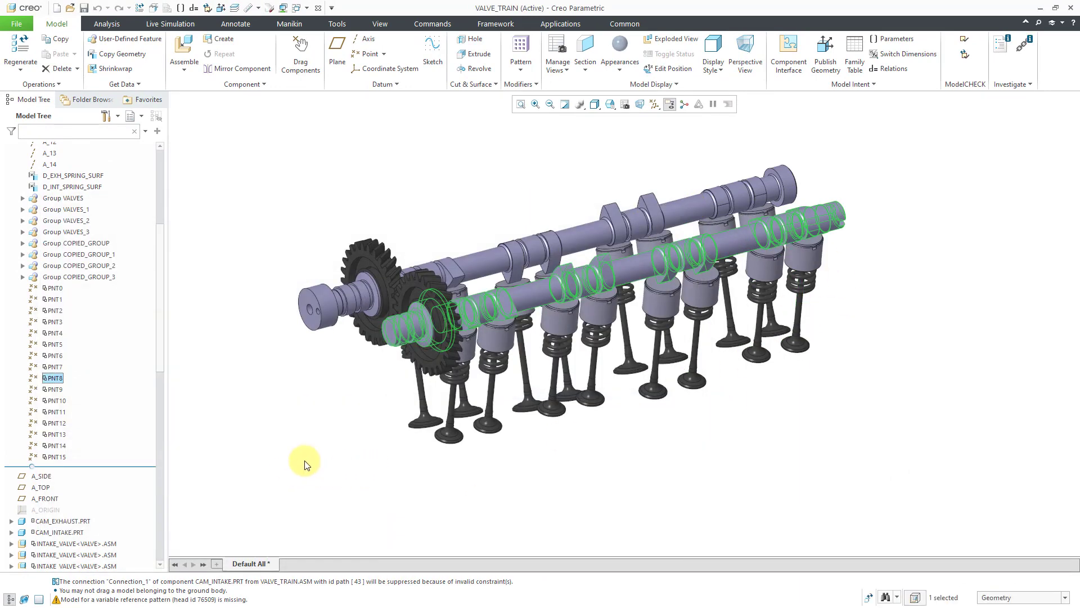
left_click(313, 463)
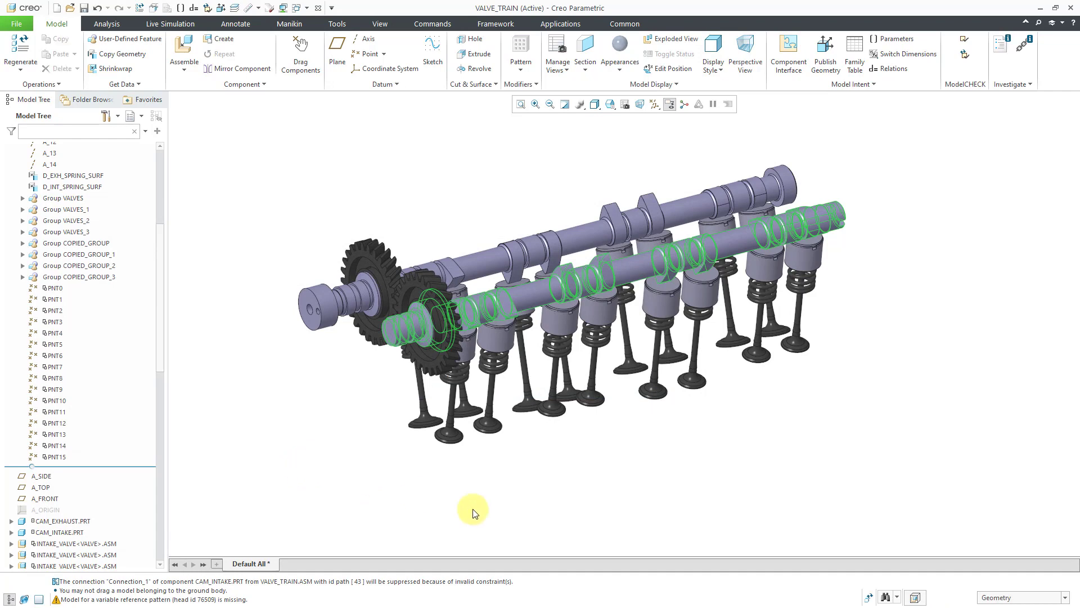
Edit the definition of the first EXHAUST_VALVE.ASM, at the far end of the exhaust camshaft, and inspect the references of both Coincident placement constraints
left_click(803, 266)
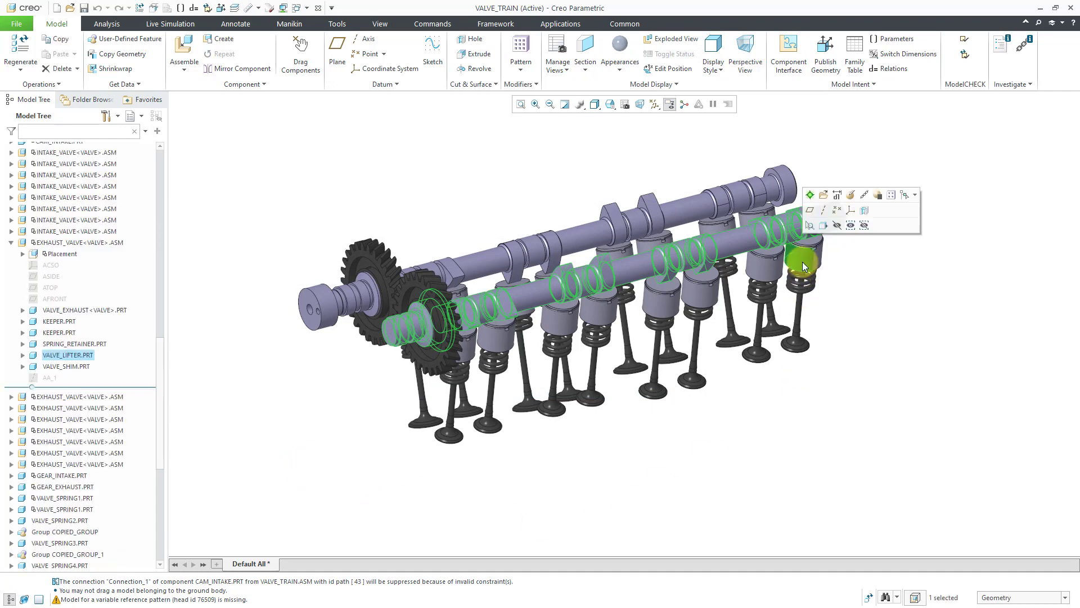
left_click(80, 242)
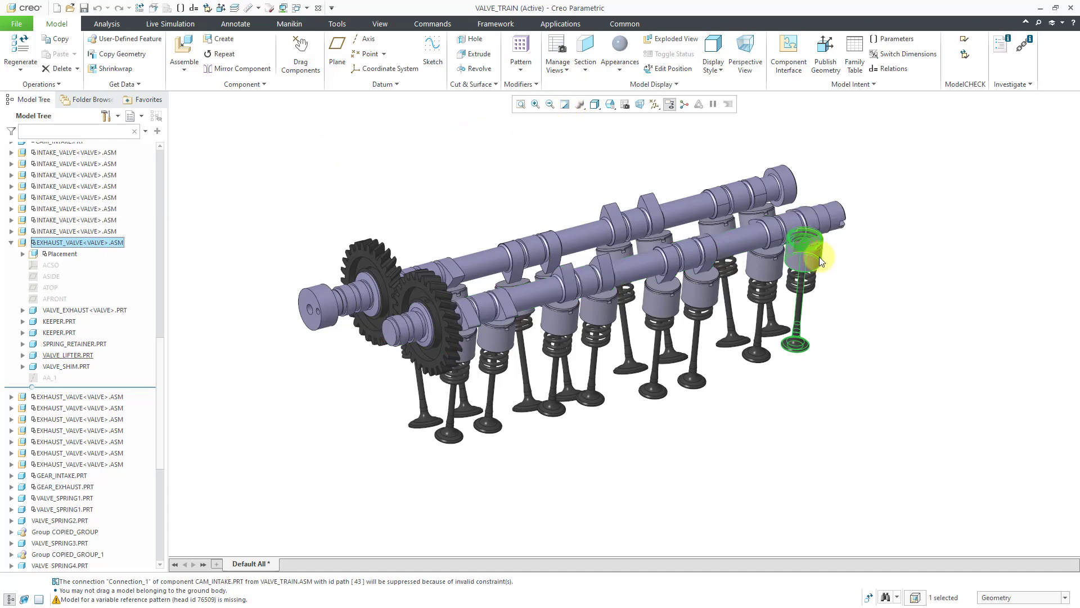
scroll(906, 214, "down", 2)
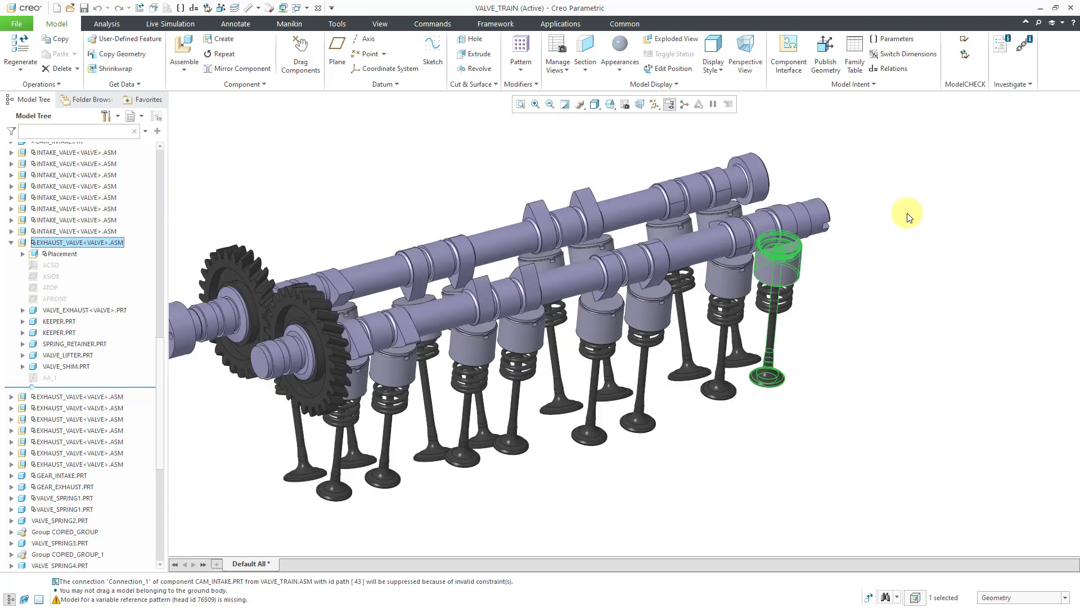
right_click(291, 164)
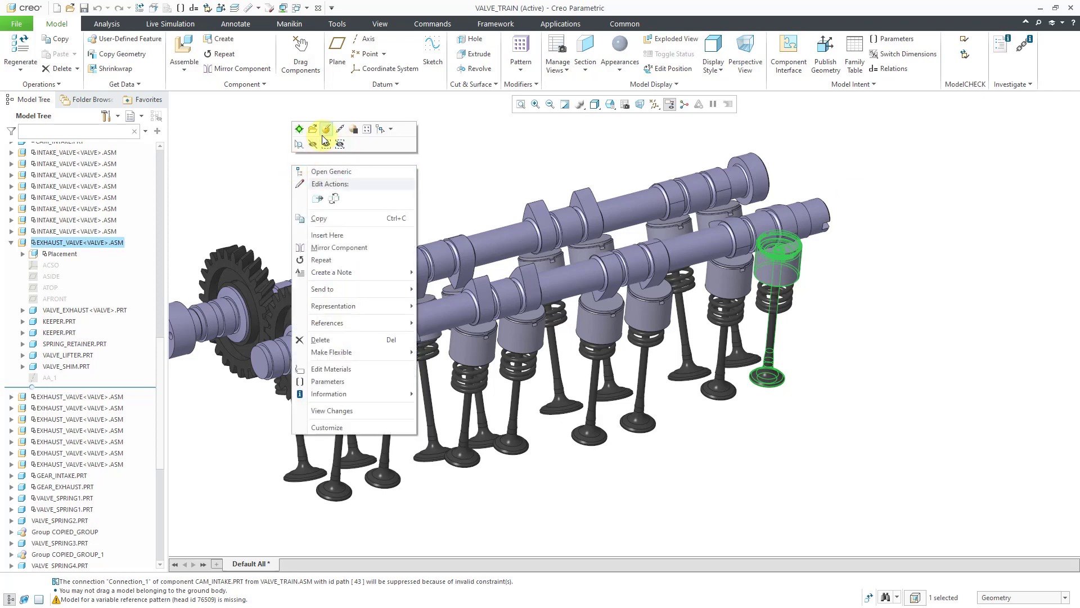
left_click(327, 130)
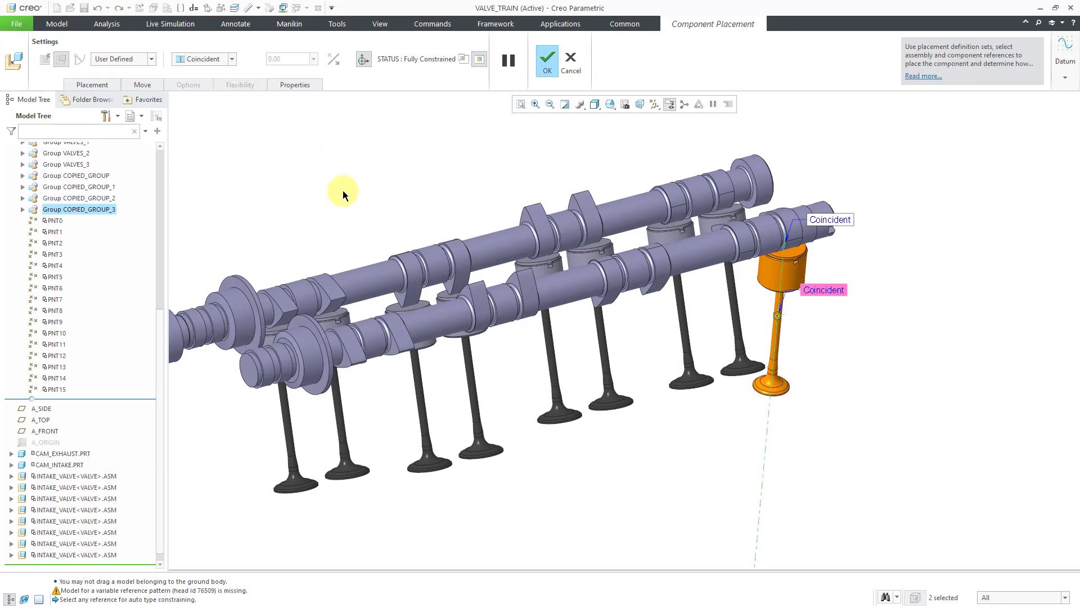
left_click(106, 83)
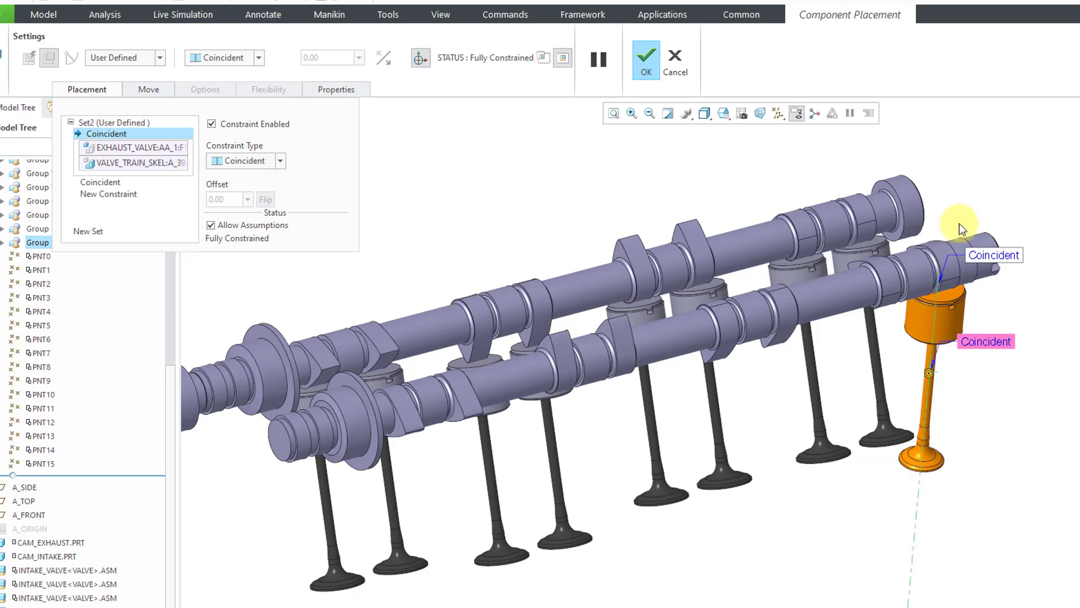
left_click(109, 184)
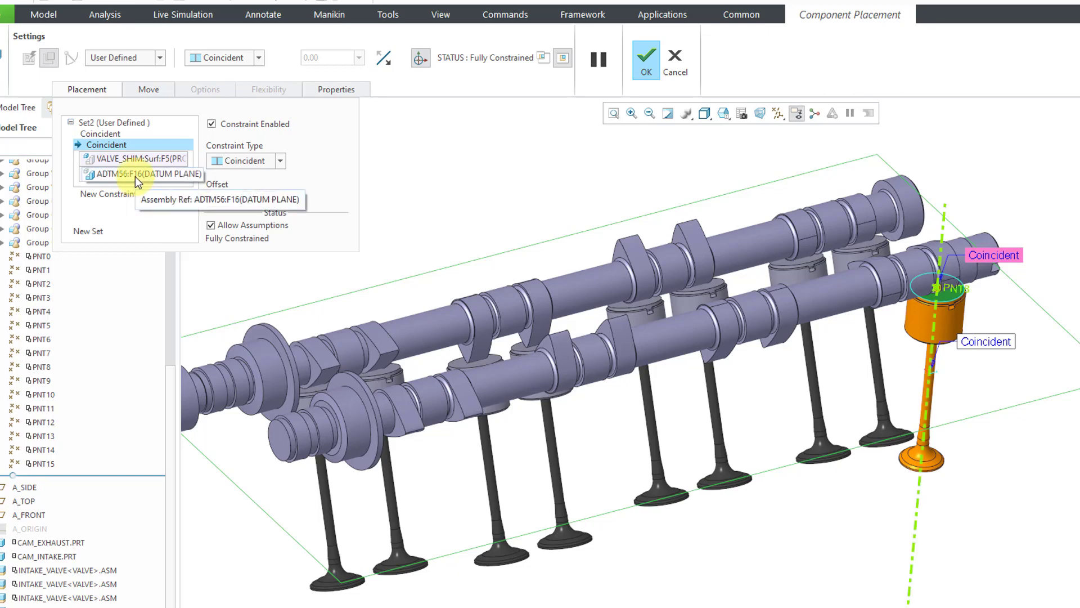
Read the reference information of datum plane ADTM56 used by the second Coincident constraint, and close the component placement
right_click(134, 176)
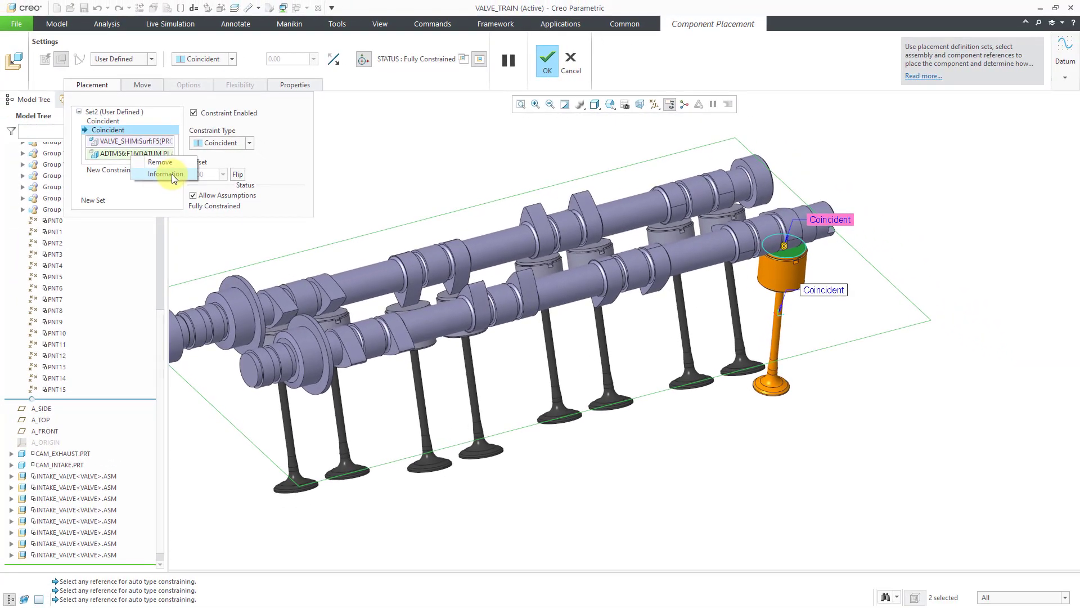
left_click(177, 186)
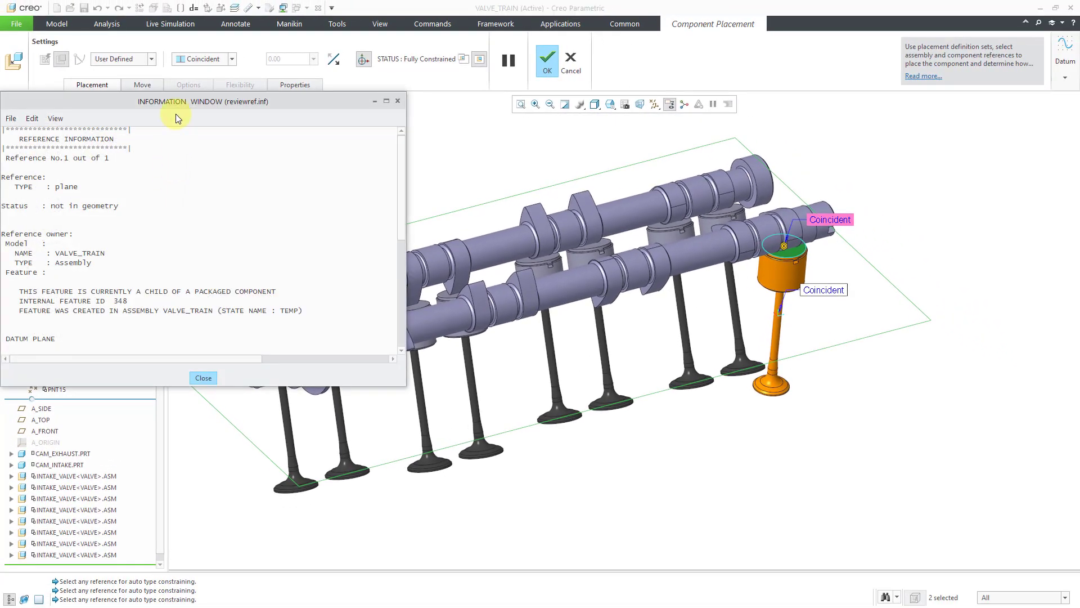
left_click_drag(178, 103, 288, 97)
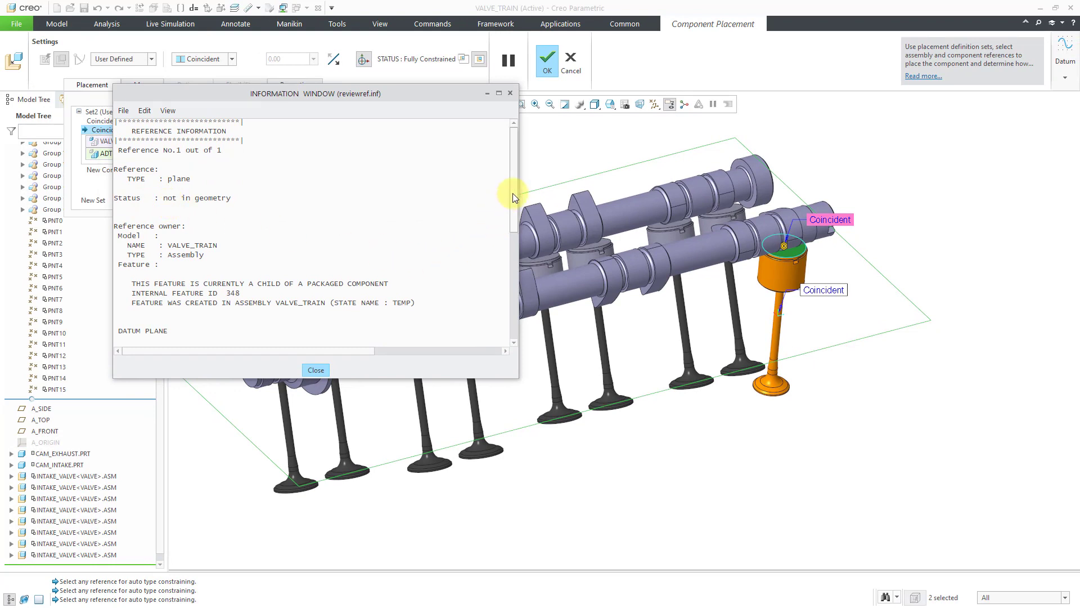
left_click_drag(512, 193, 529, 311)
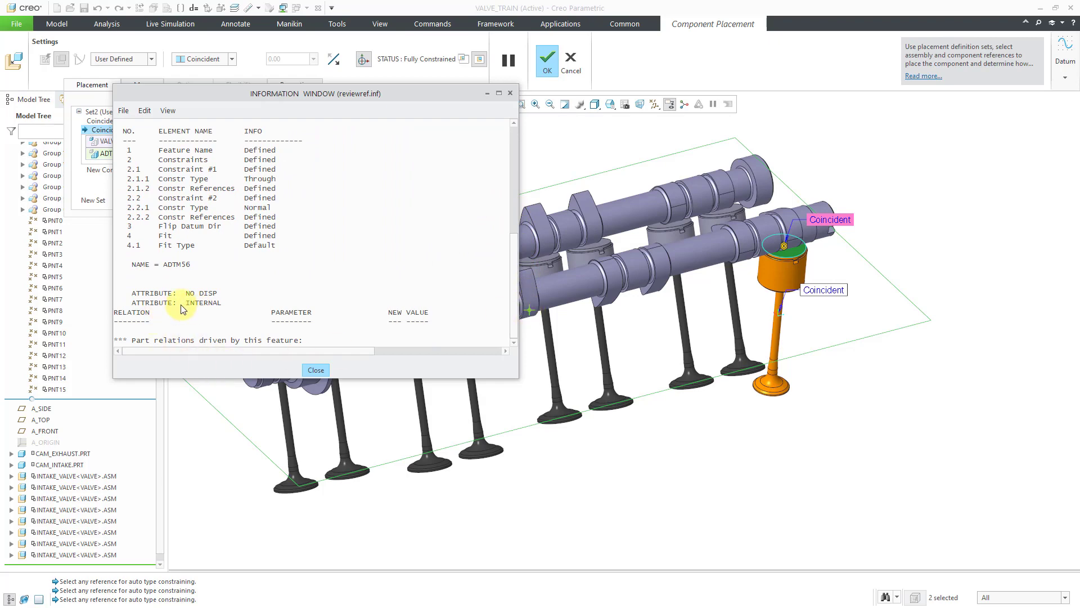
left_click(315, 371)
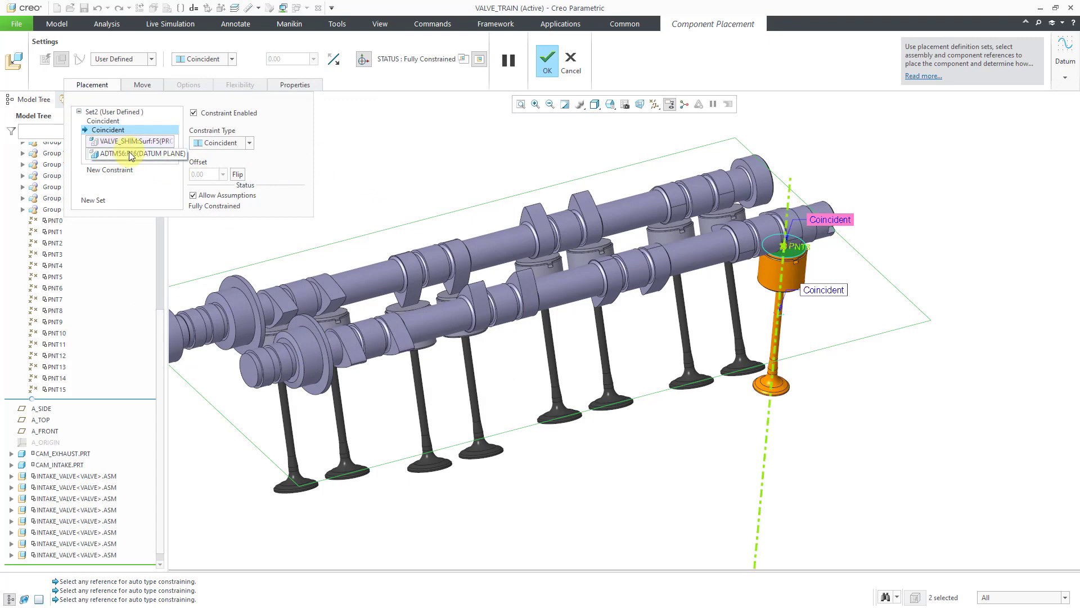
left_click(547, 61)
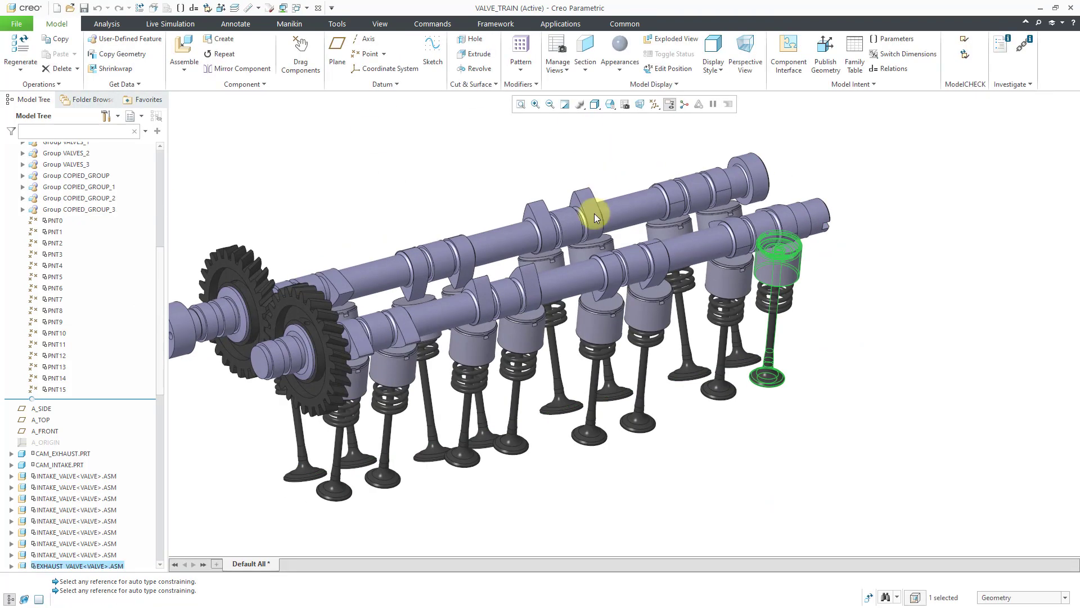
Search VALVE_TRAIN.ASM and its submodels for features with names equal to ADTM*, and close the search
left_click(887, 597)
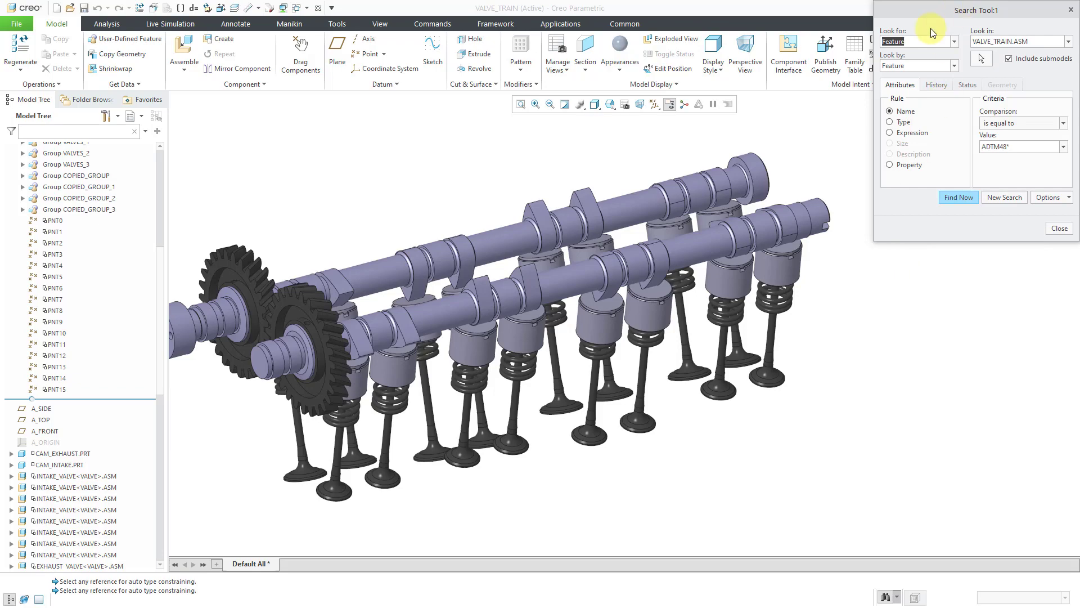
left_click_drag(960, 10, 839, 142)
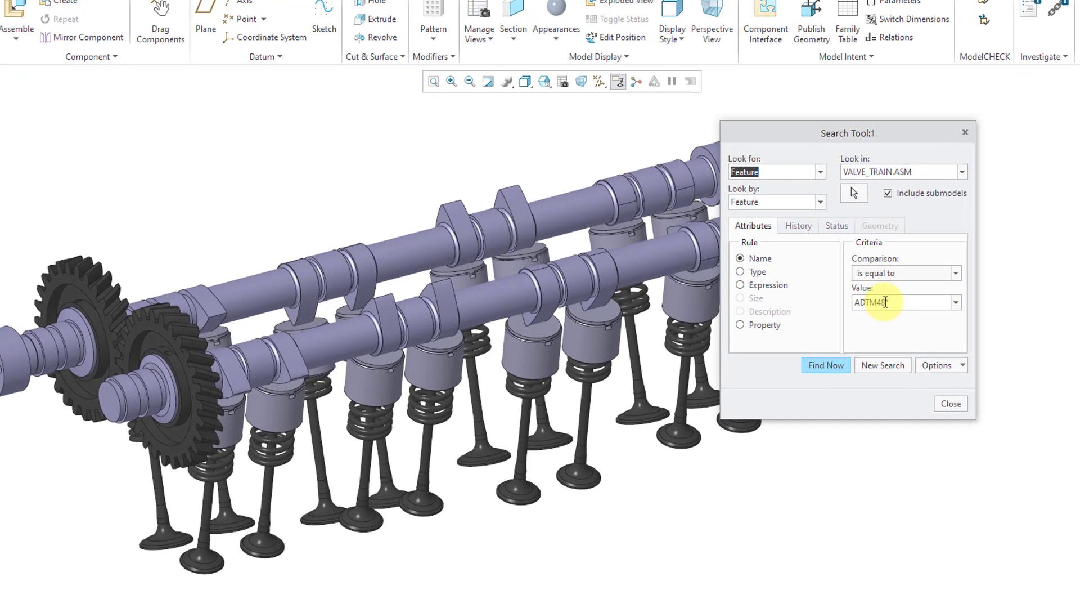
double_click(885, 302)
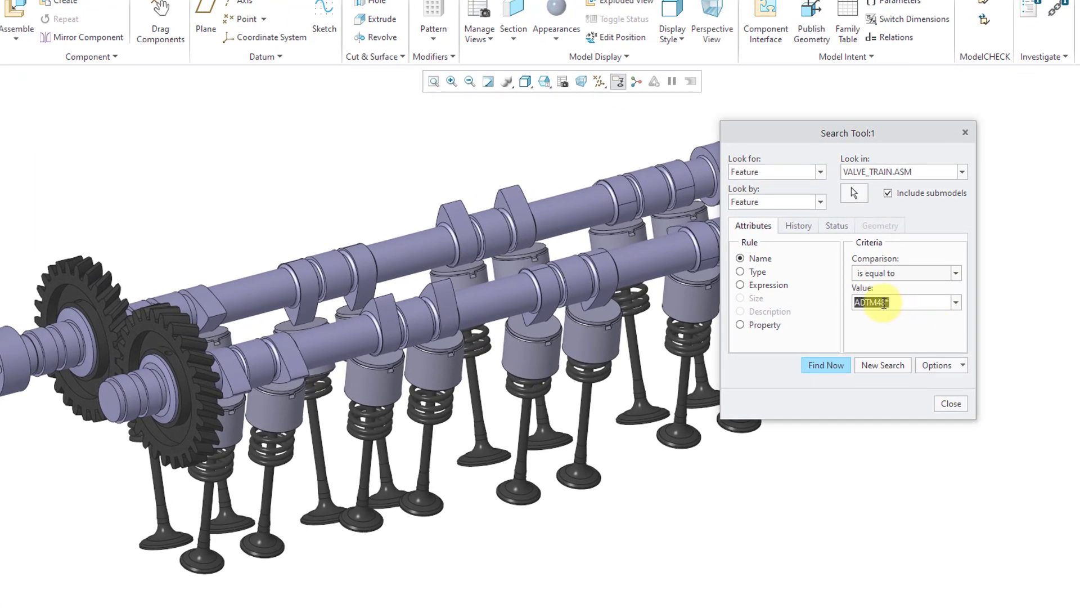
left_click(884, 302)
key("Delete")
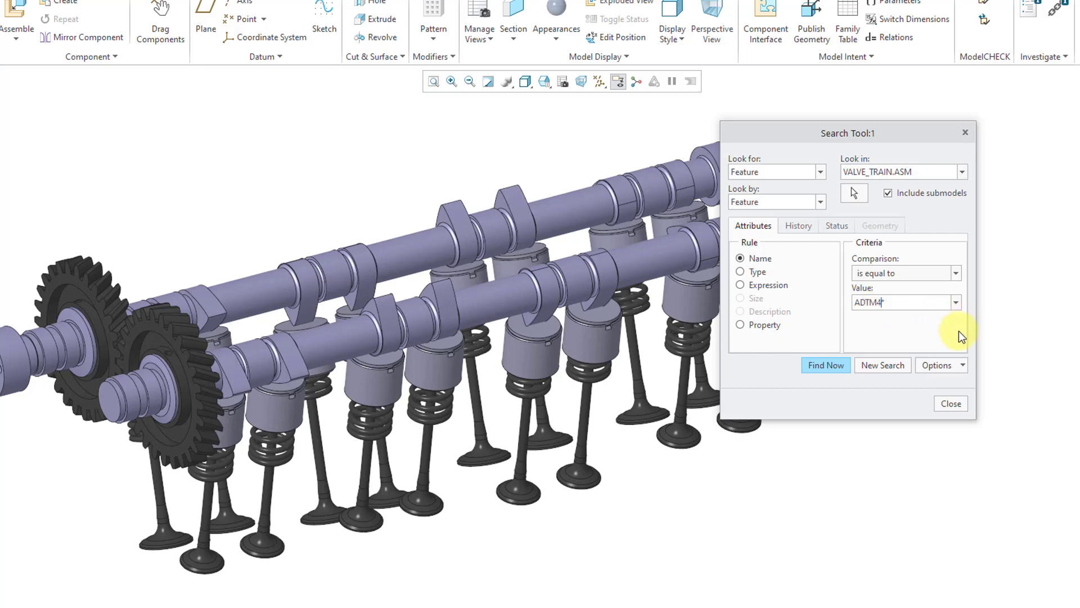
key("BackSpace")
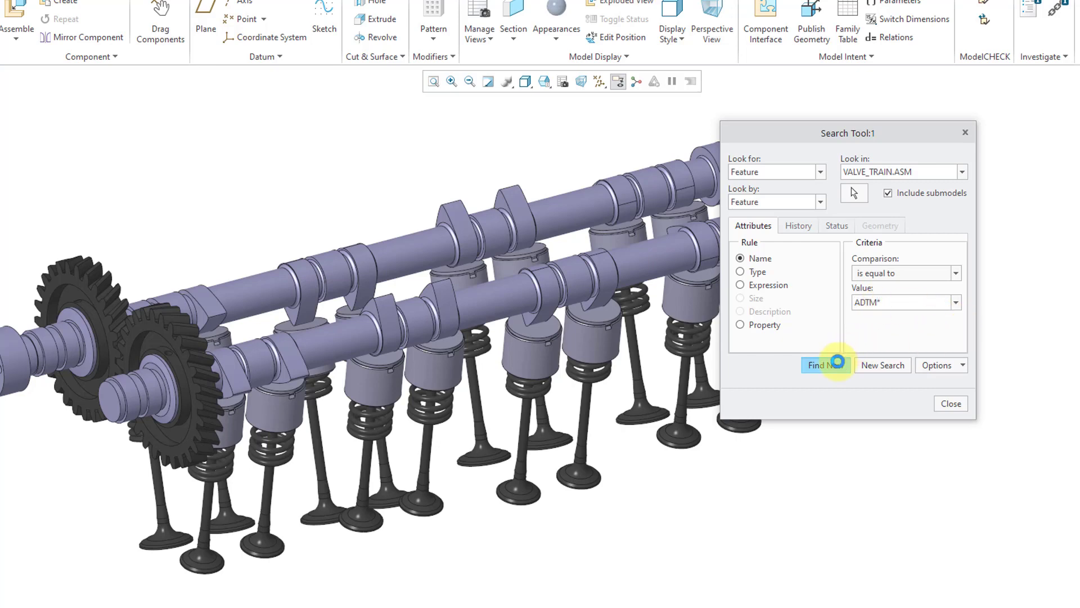
left_click(833, 365)
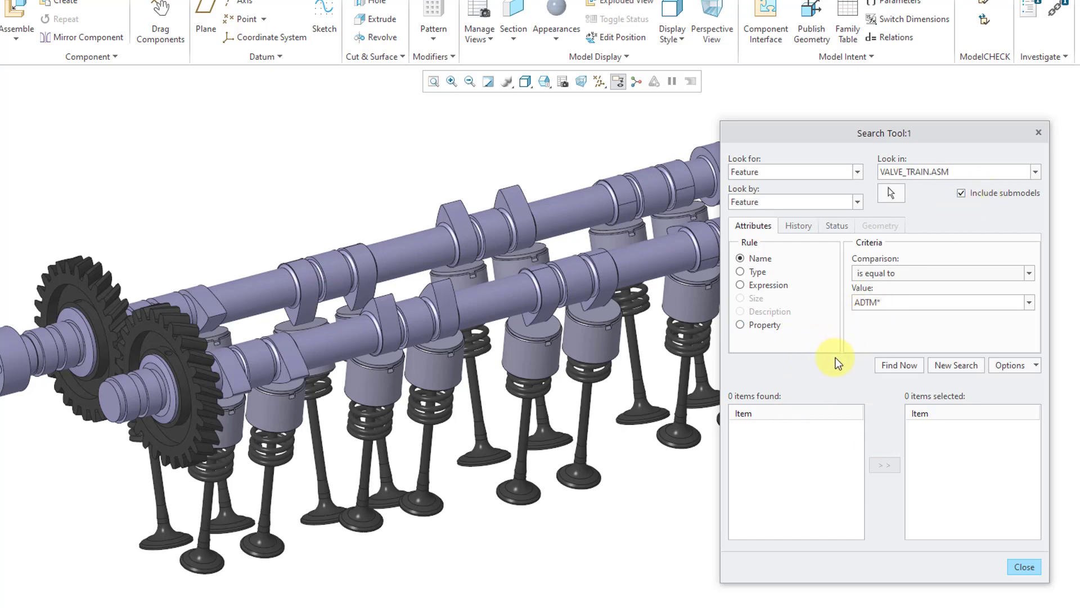
left_click(1022, 565)
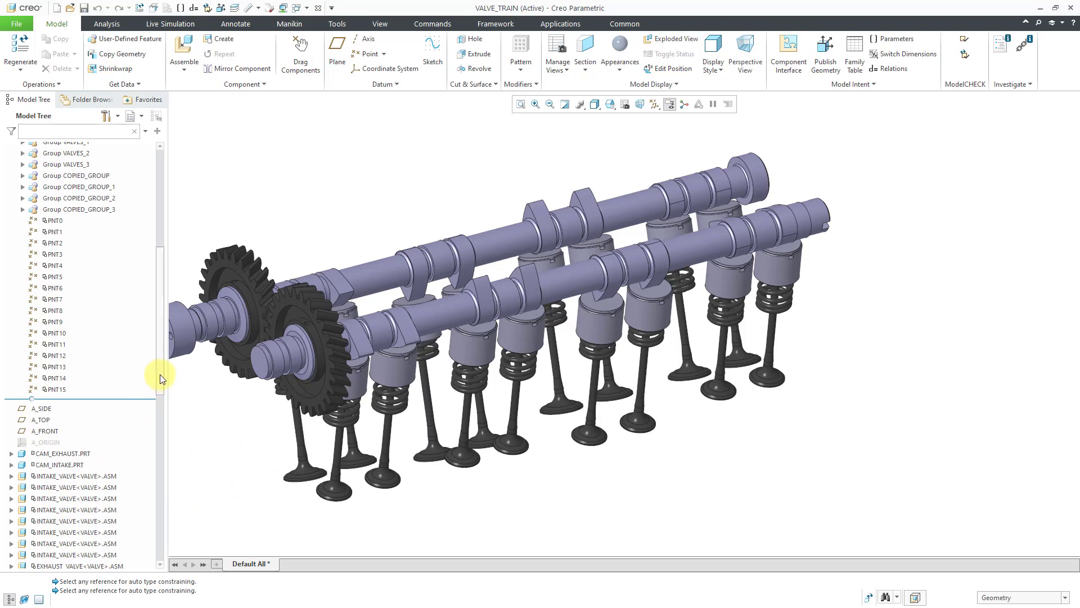
Redefine the first EXHAUST_VALVE.ASM by deleting its Coincident constraint to ADTM56 and converting the remaining axis constraint to a Cylinder connection
left_click_drag(159, 373, 159, 463)
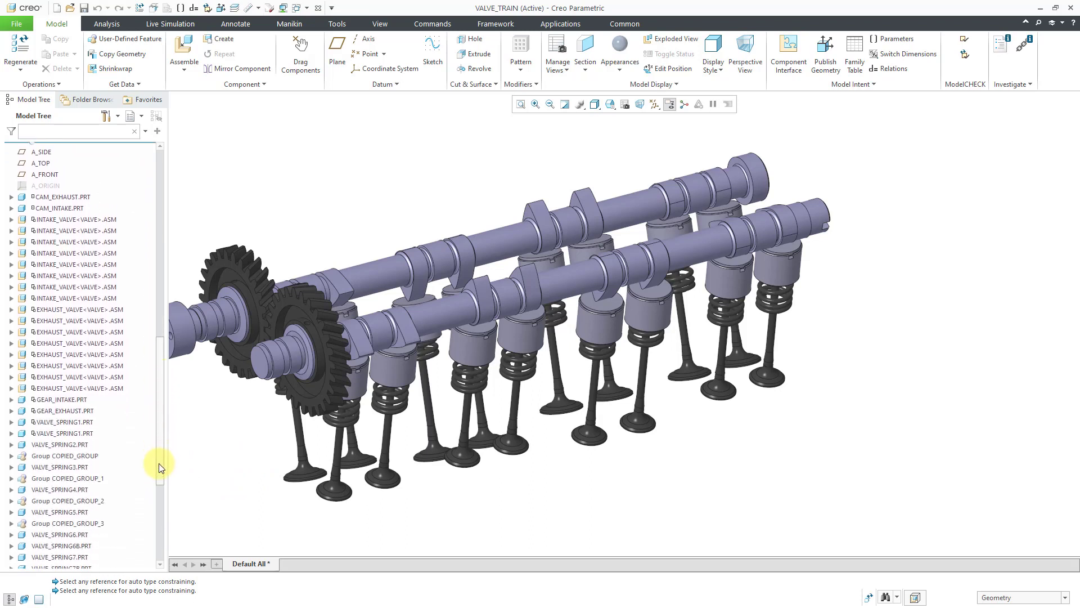
left_click(94, 310)
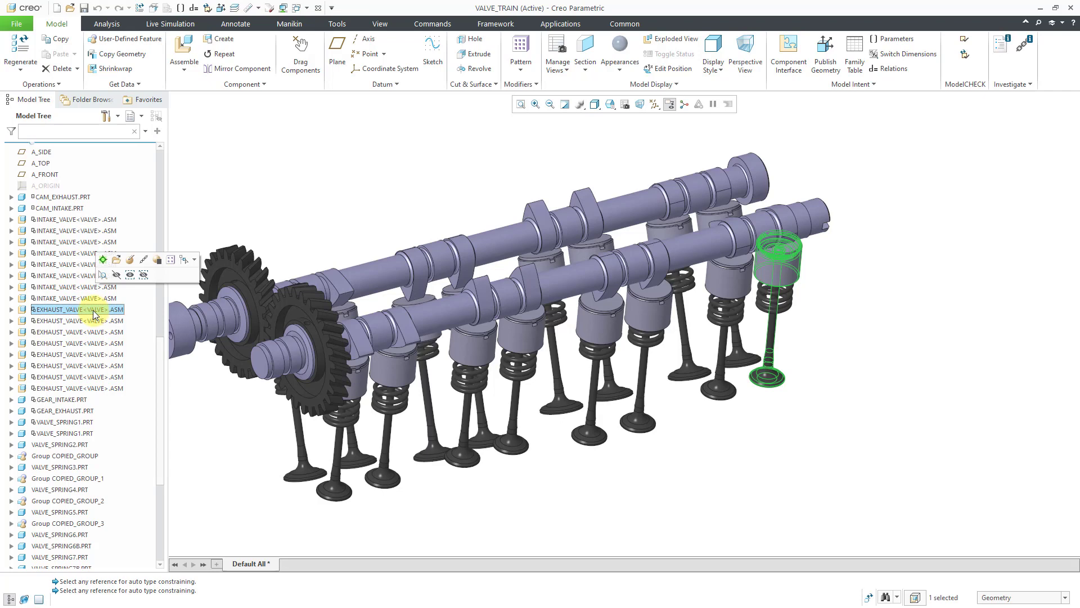
right_click(95, 314)
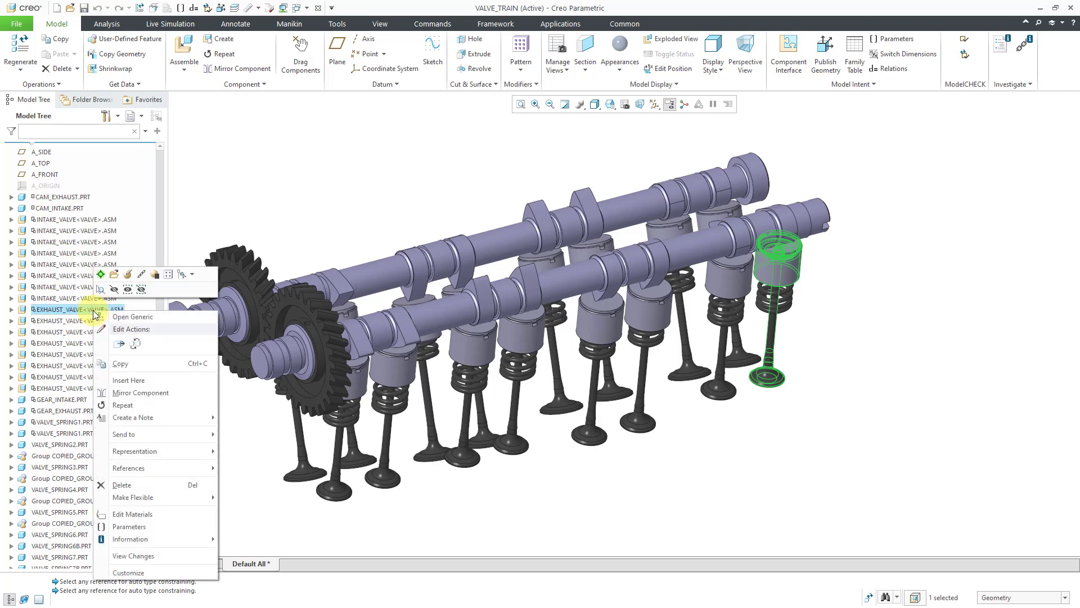
left_click(141, 274)
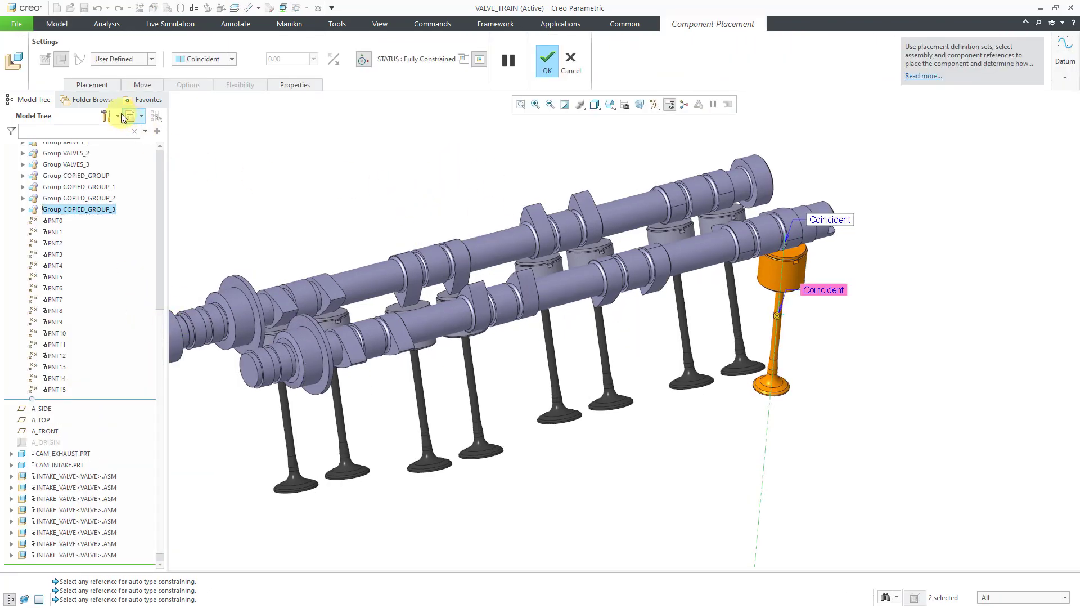
left_click(103, 84)
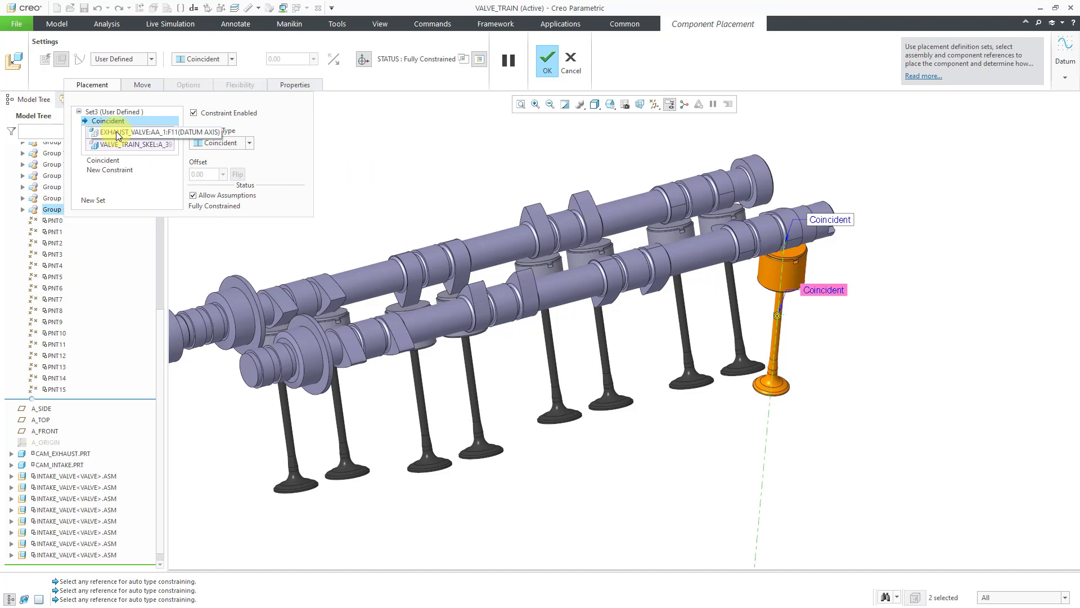
left_click(112, 161)
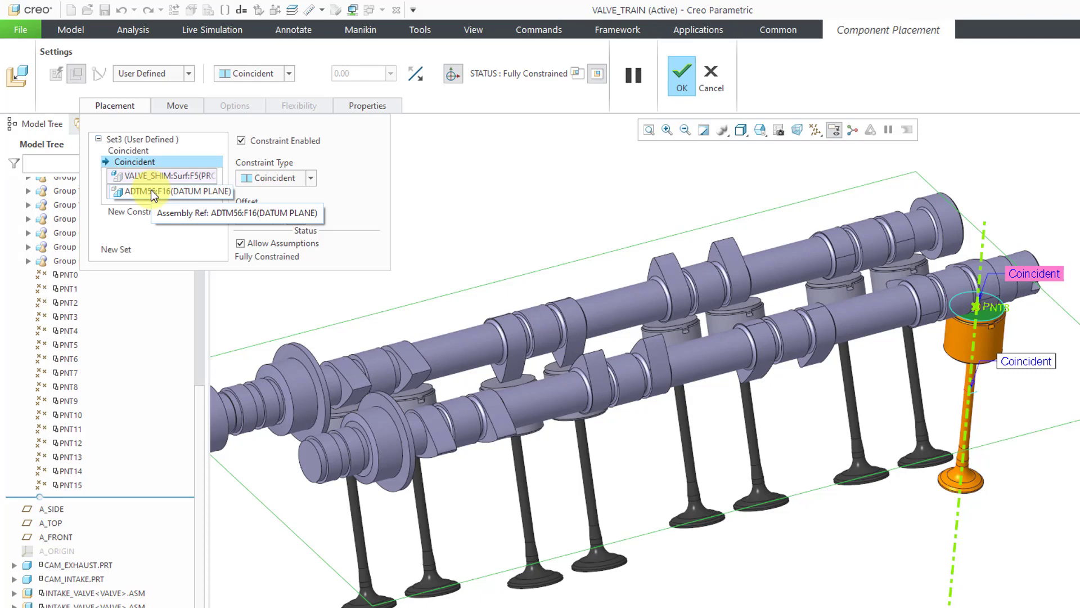
right_click(147, 162)
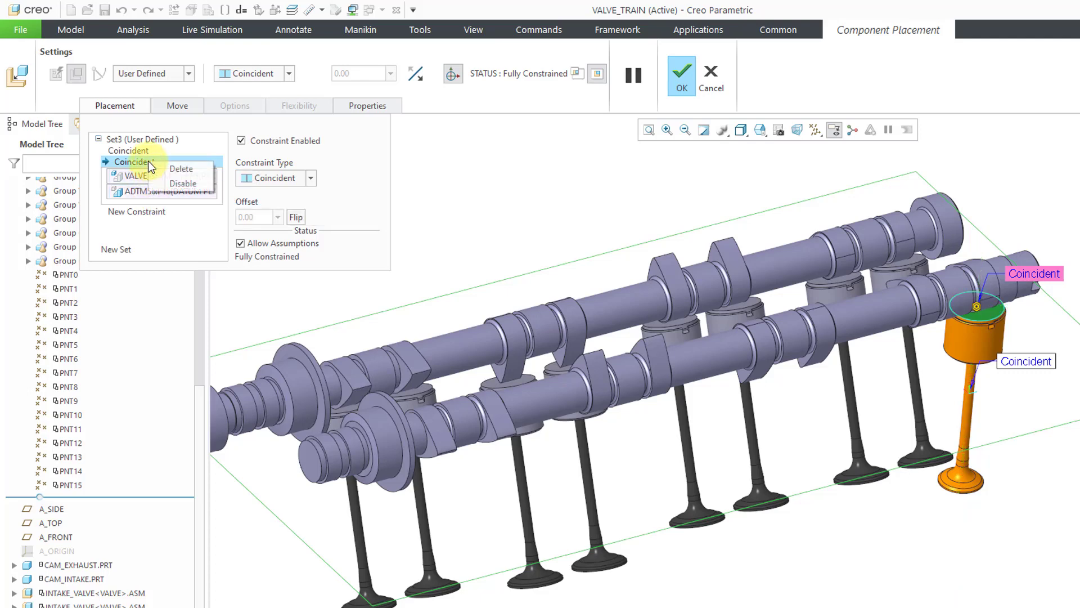
left_click(180, 169)
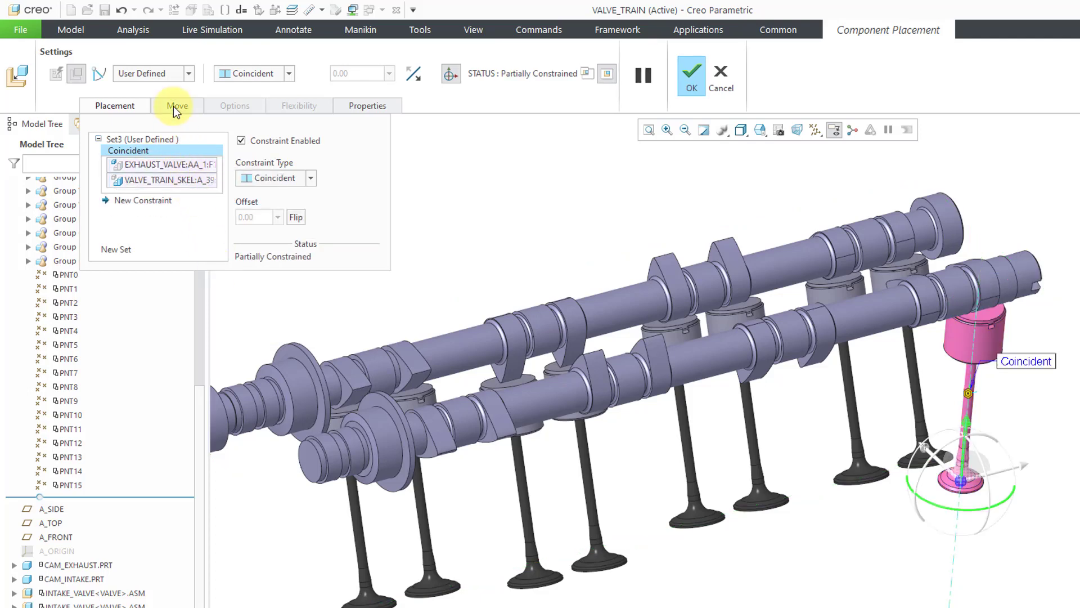
left_click(99, 74)
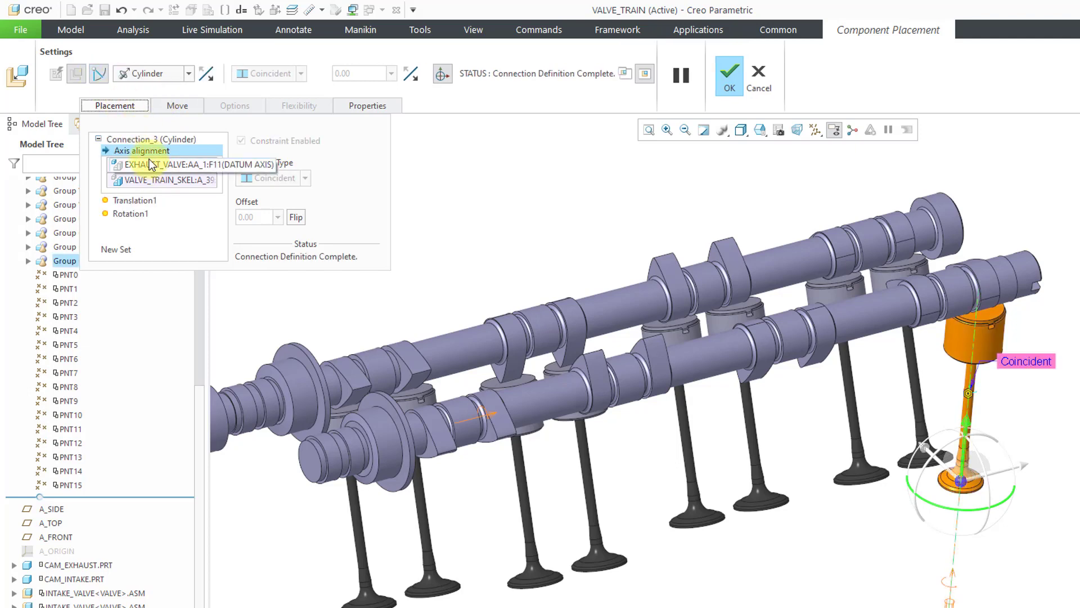
left_click(728, 78)
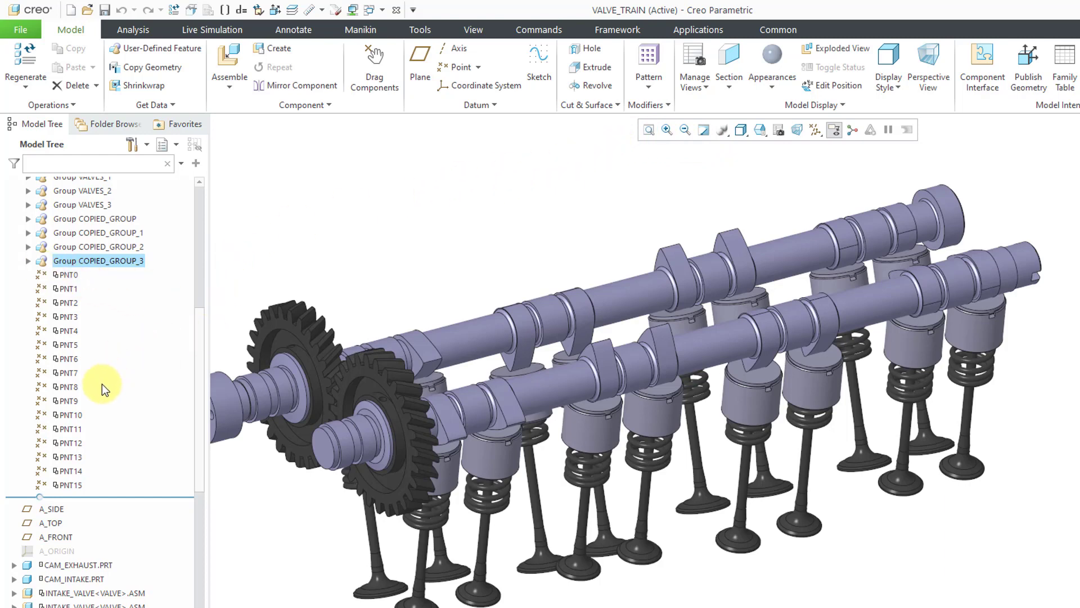
Examine the parents and children of skeleton point PNT8 in the Reference Viewer, and close the viewer
scroll(198, 329, "up", 1)
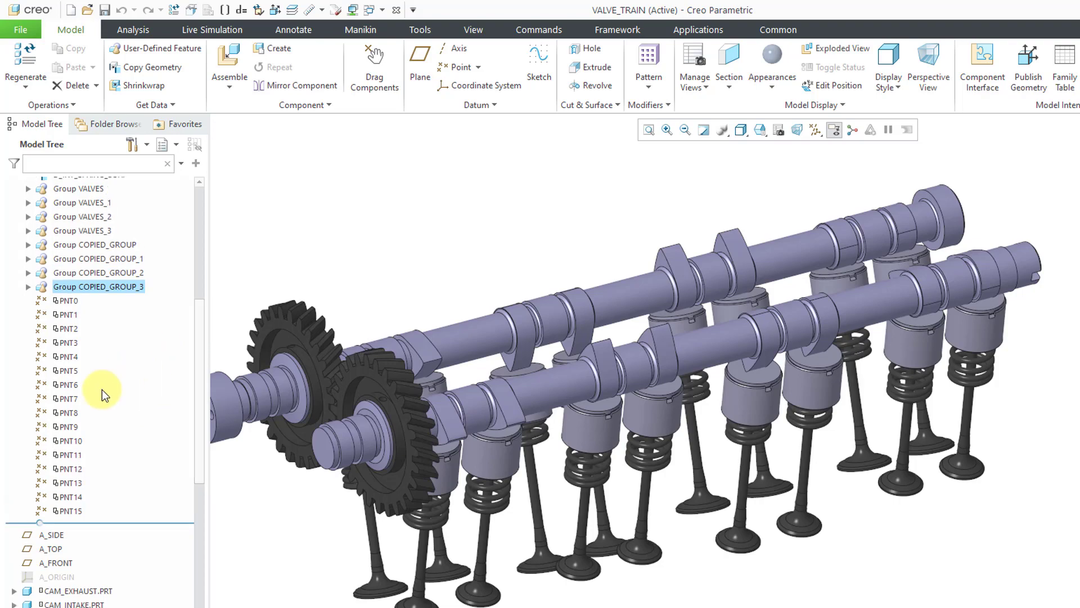
left_click(70, 414)
right_click(69, 414)
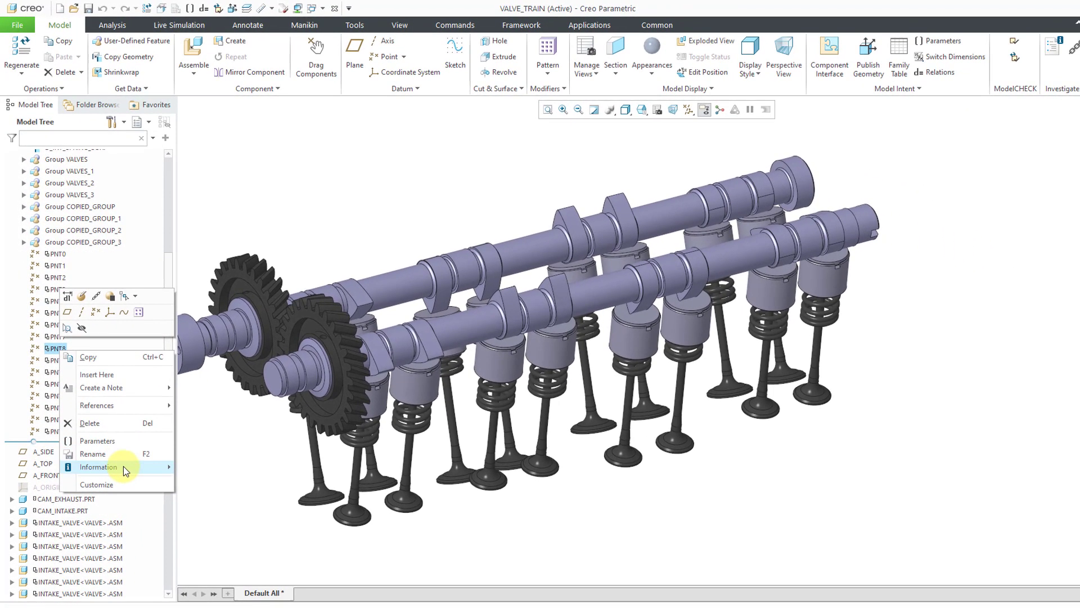
mouse_move(145, 552)
left_click(244, 489)
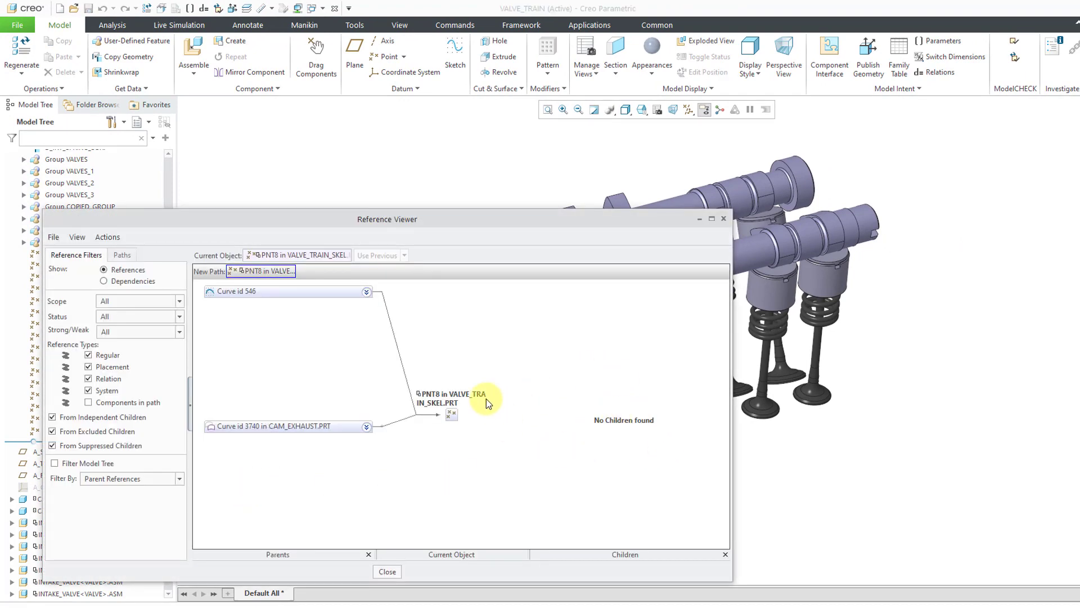
left_click(387, 572)
Delete datum point PNT8 from the valve train skeleton
right_click(59, 348)
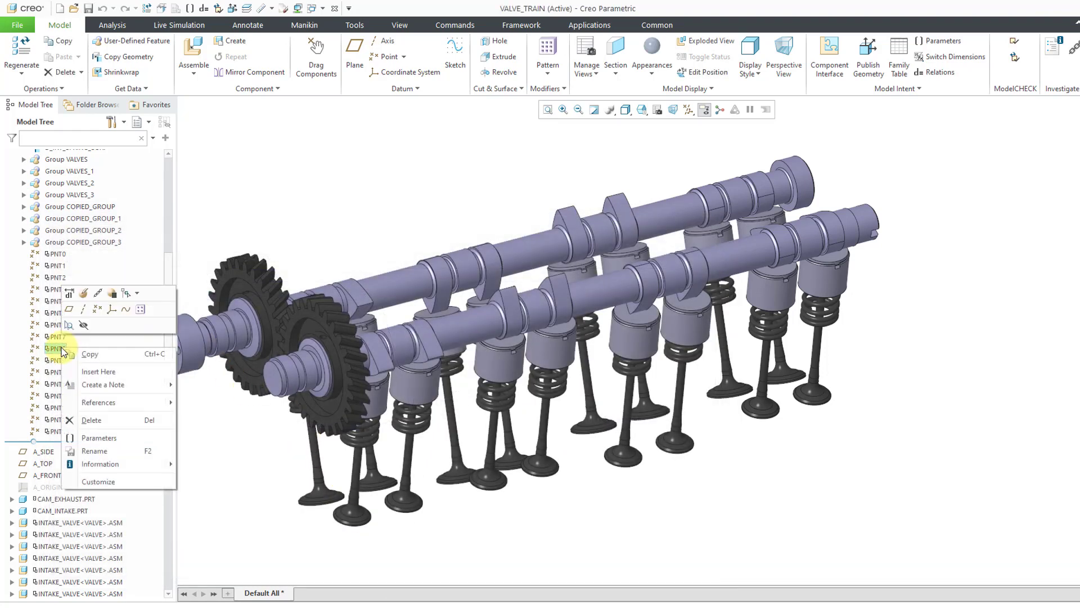
left_click(96, 420)
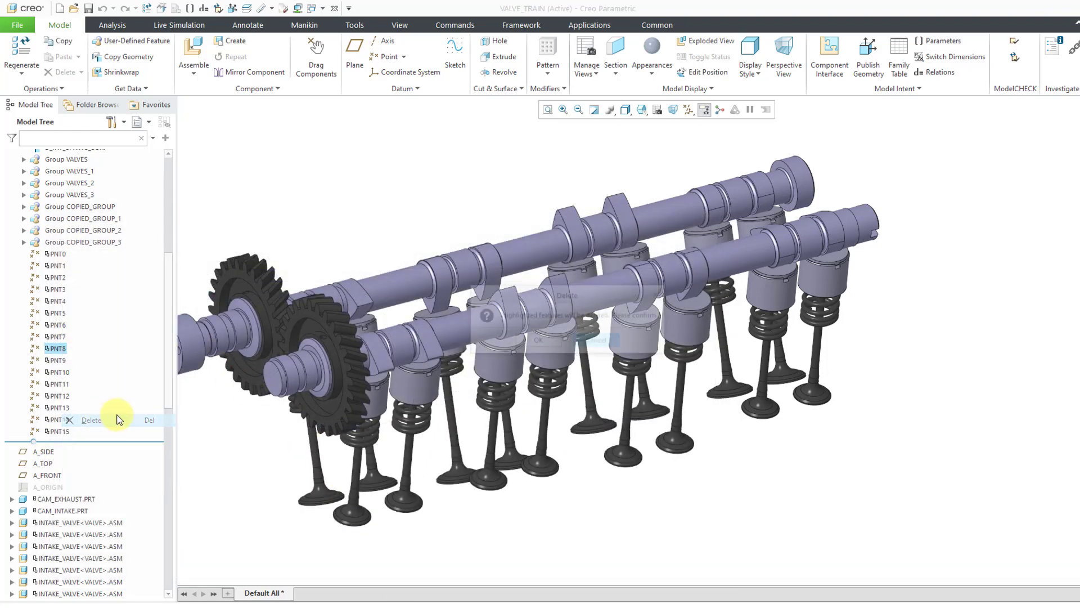
left_click(540, 342)
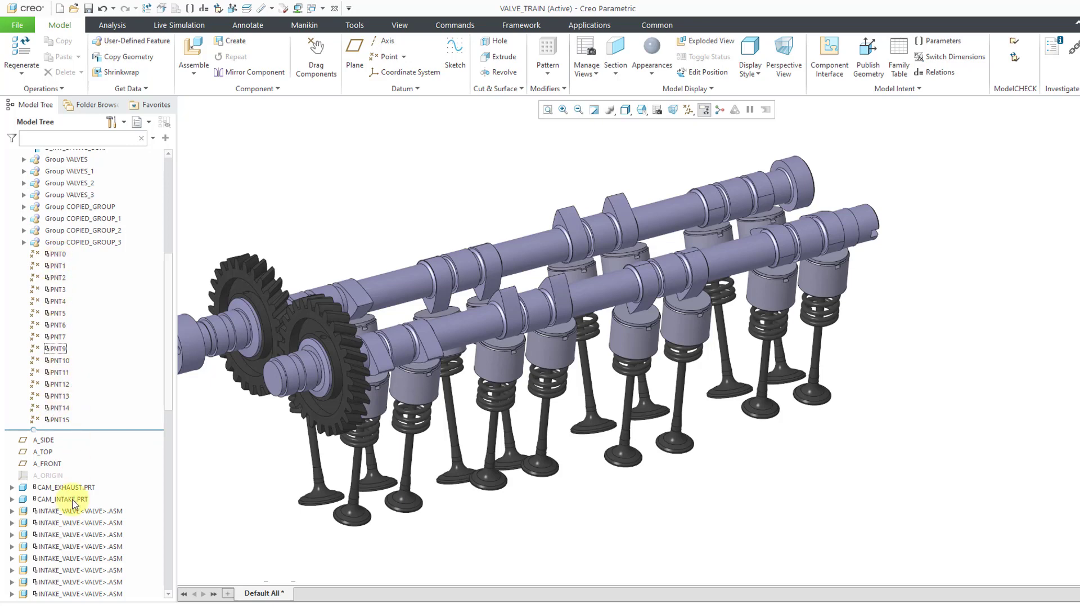
Redefine the first INTAKE_VALVE.ASM by deleting its Coincident constraint to ADTM48 and converting the remaining axis constraint to a Cylinder connection
left_click_drag(166, 373, 174, 450)
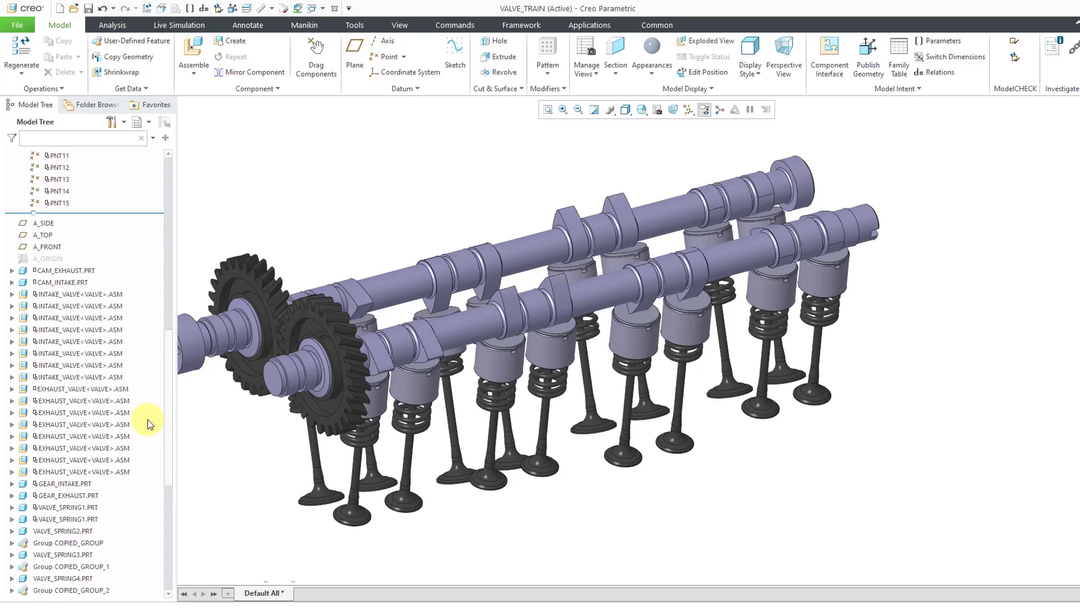
left_click(93, 297)
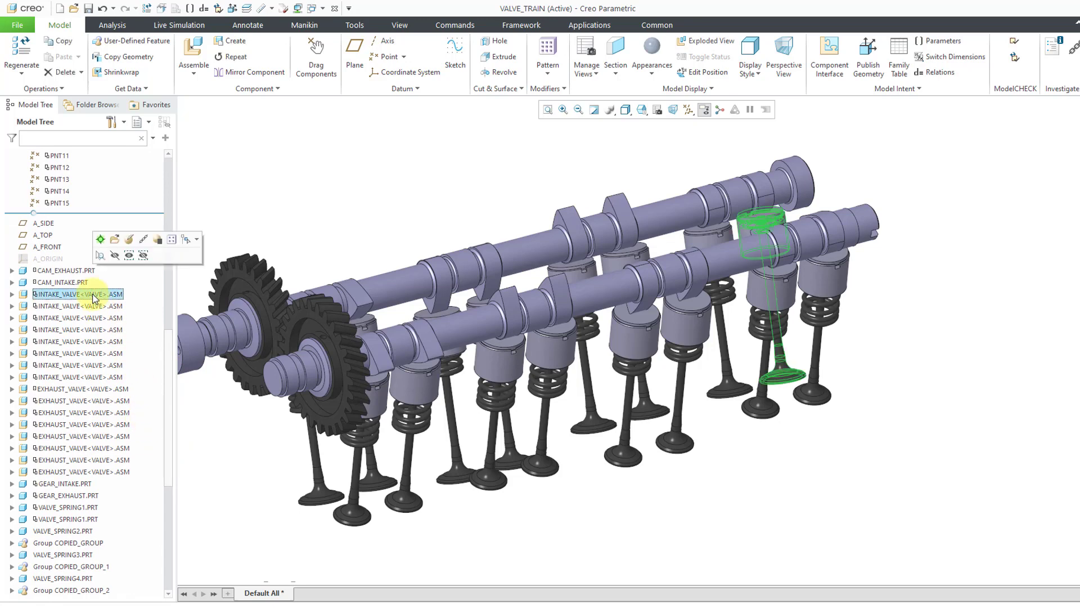
right_click(93, 295)
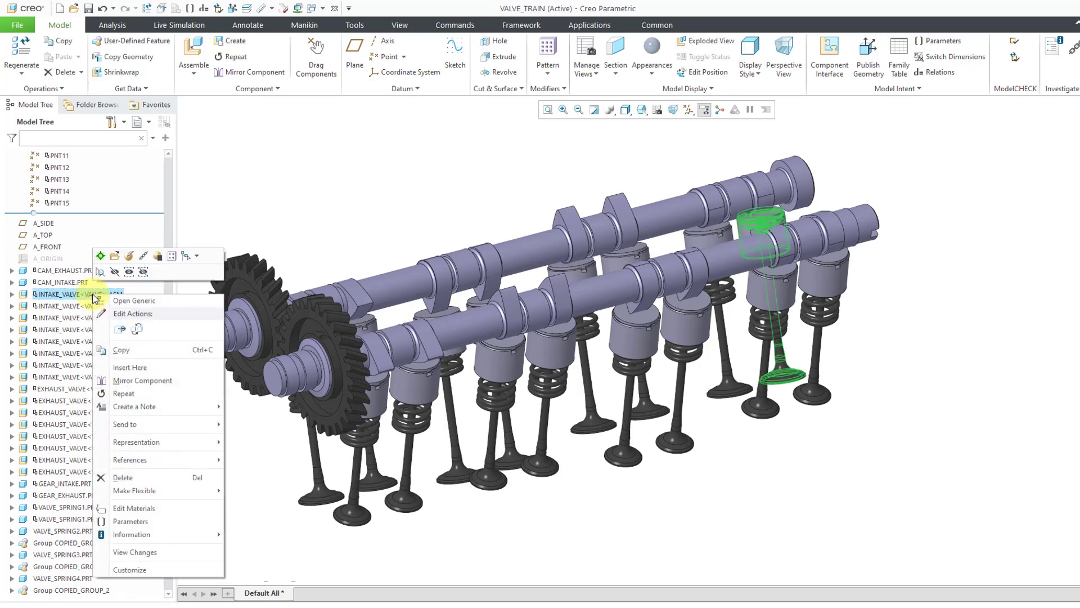
left_click(128, 260)
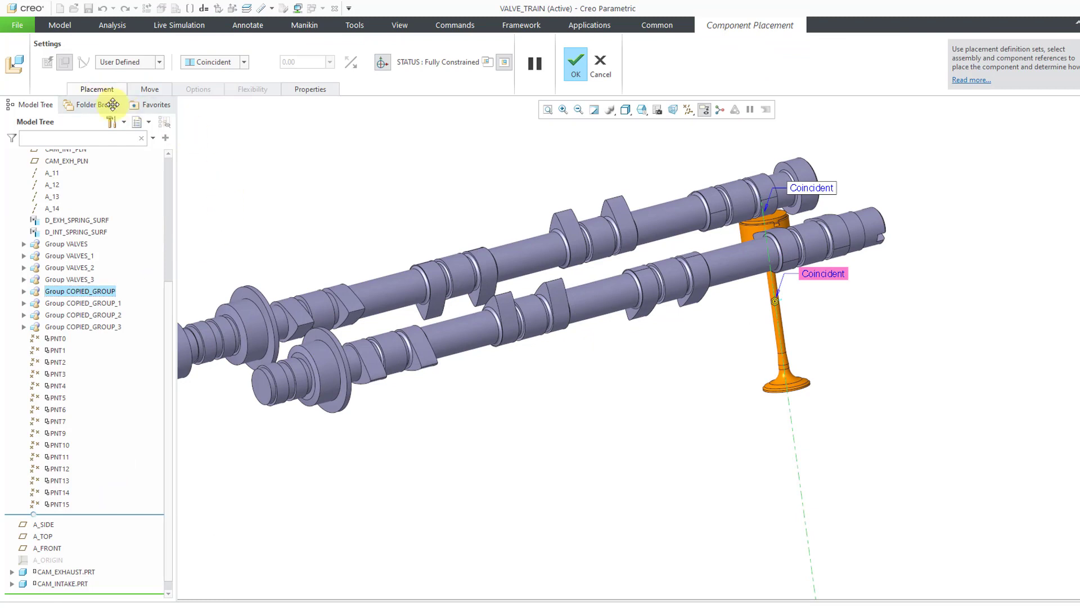
left_click(97, 88)
left_click(116, 169)
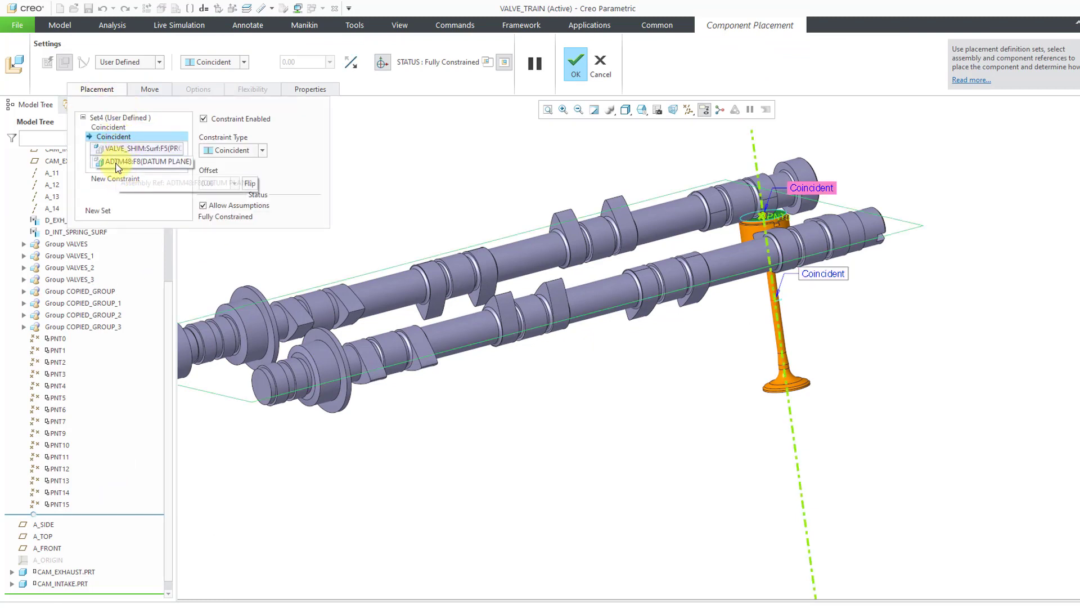
right_click(125, 137)
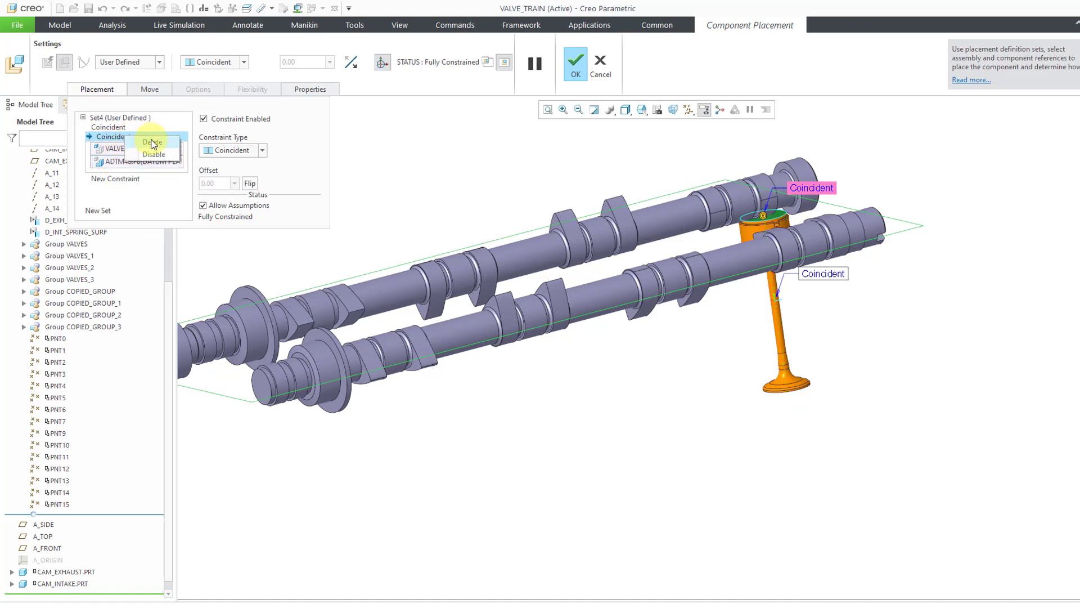
left_click(152, 142)
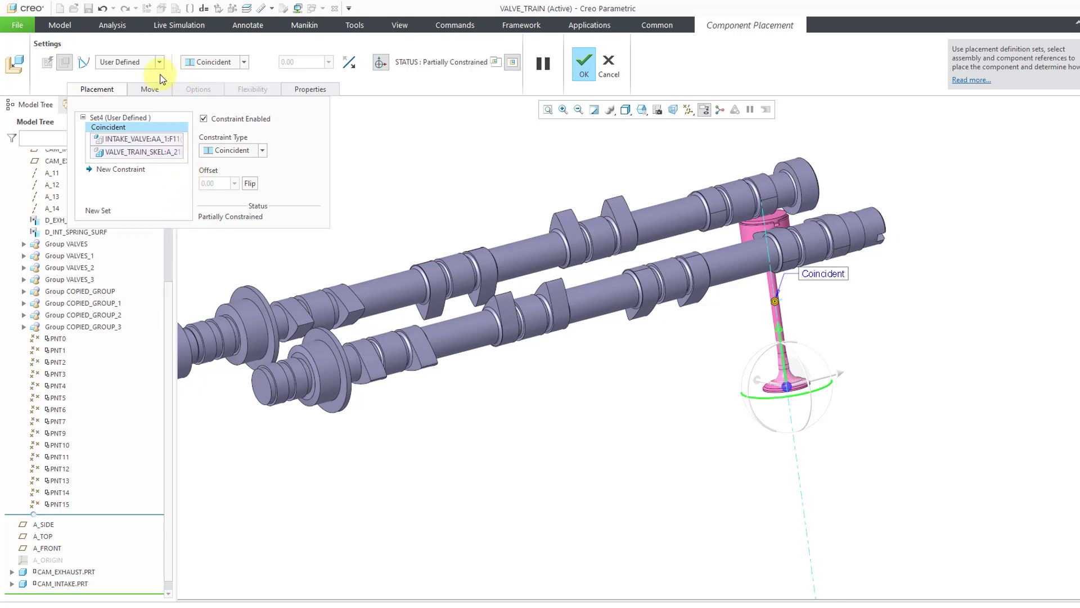
left_click(84, 62)
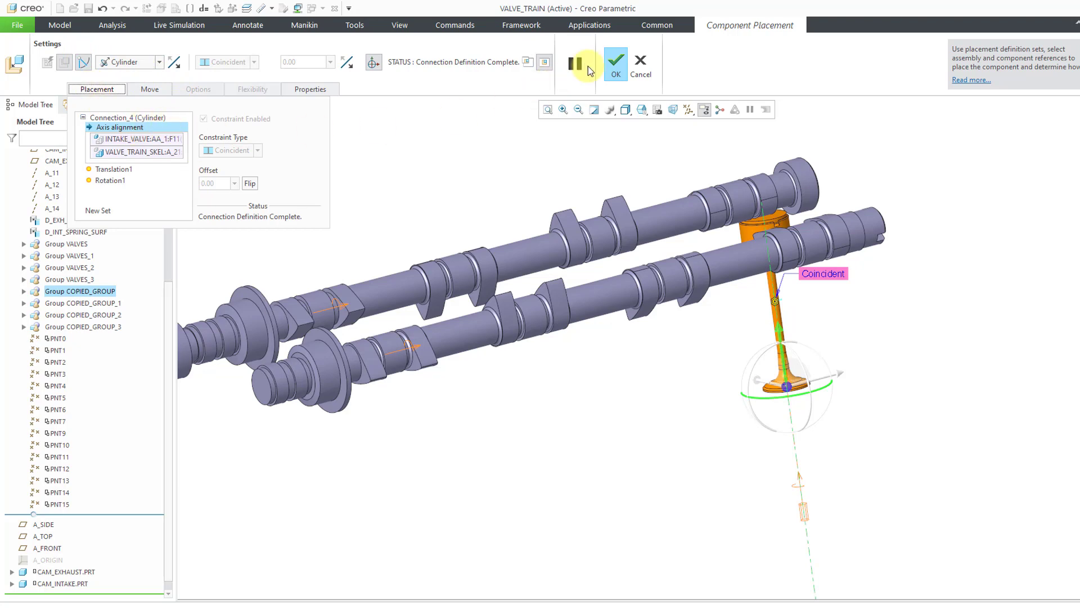
left_click(620, 68)
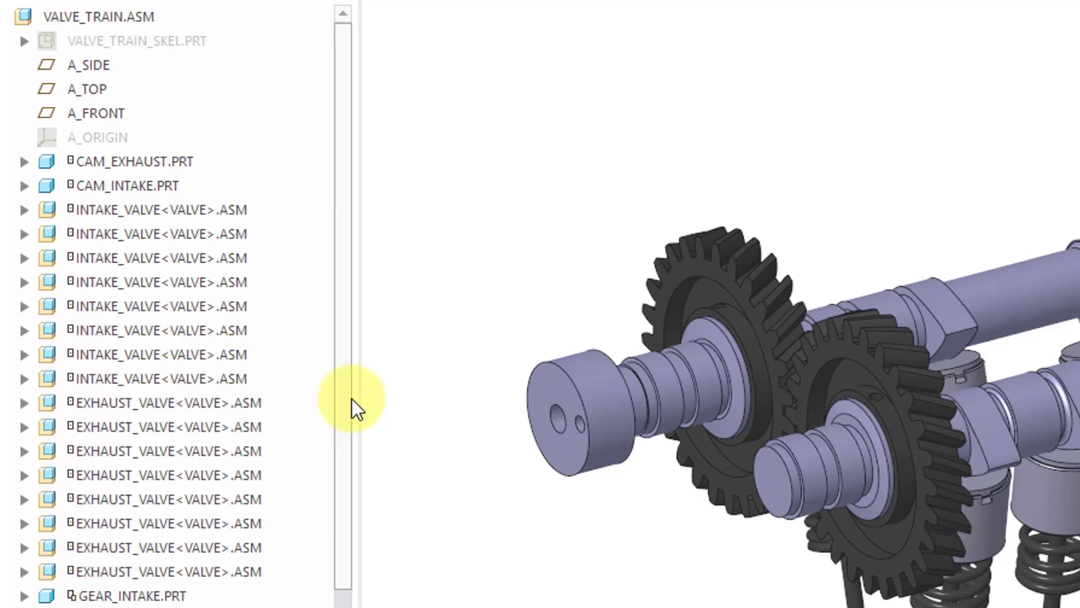
Delete all the VALVE_SPRING.PRT components listed after Group COPIED_GROUP_4 at the end of the assembly
scroll(240, 438, "down", 2)
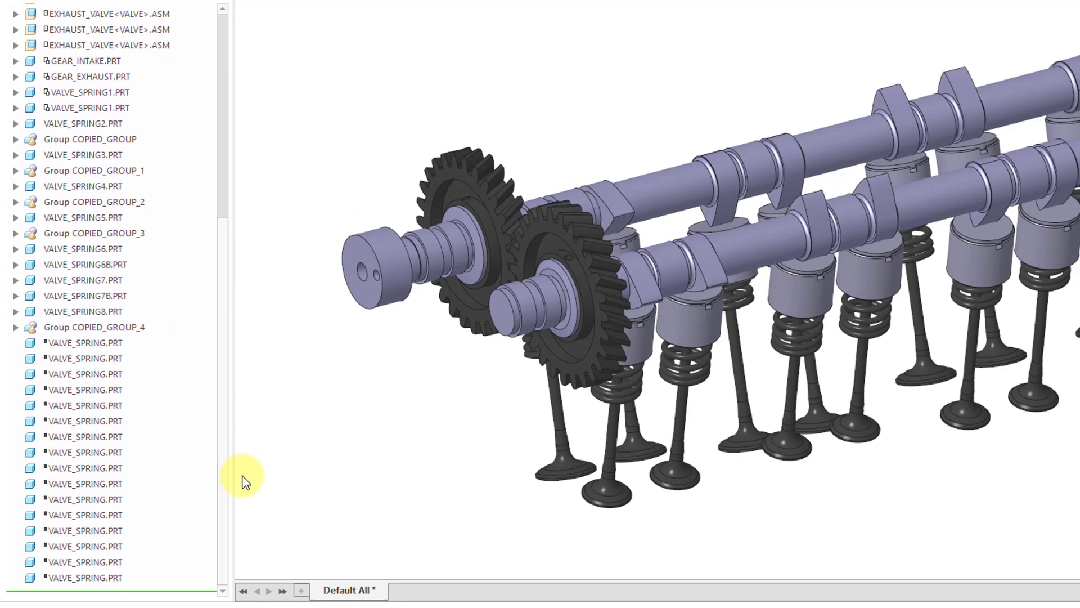
left_click(102, 347)
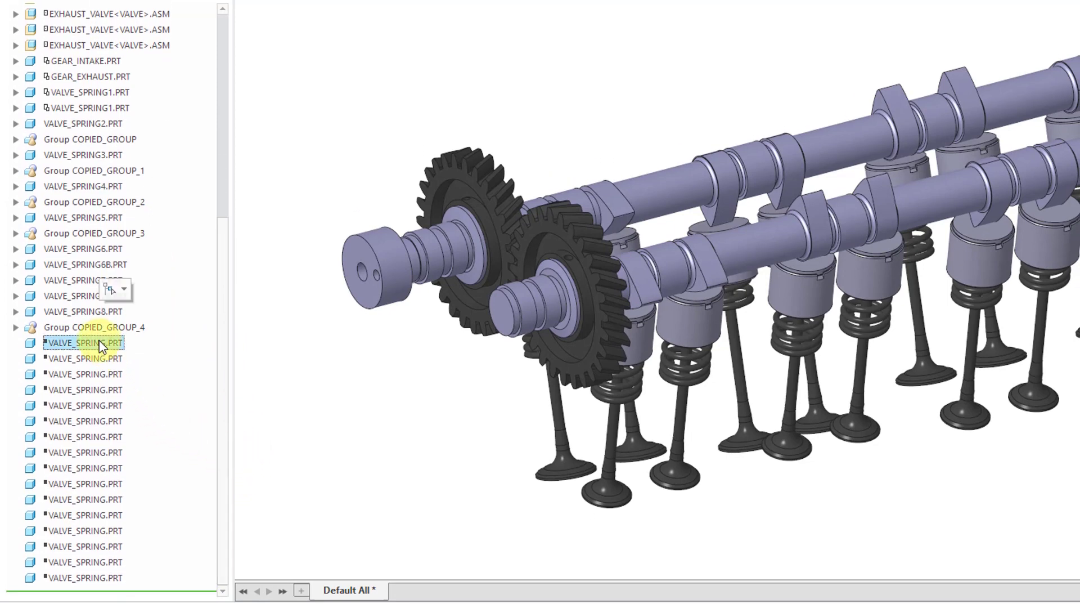
right_click(102, 345)
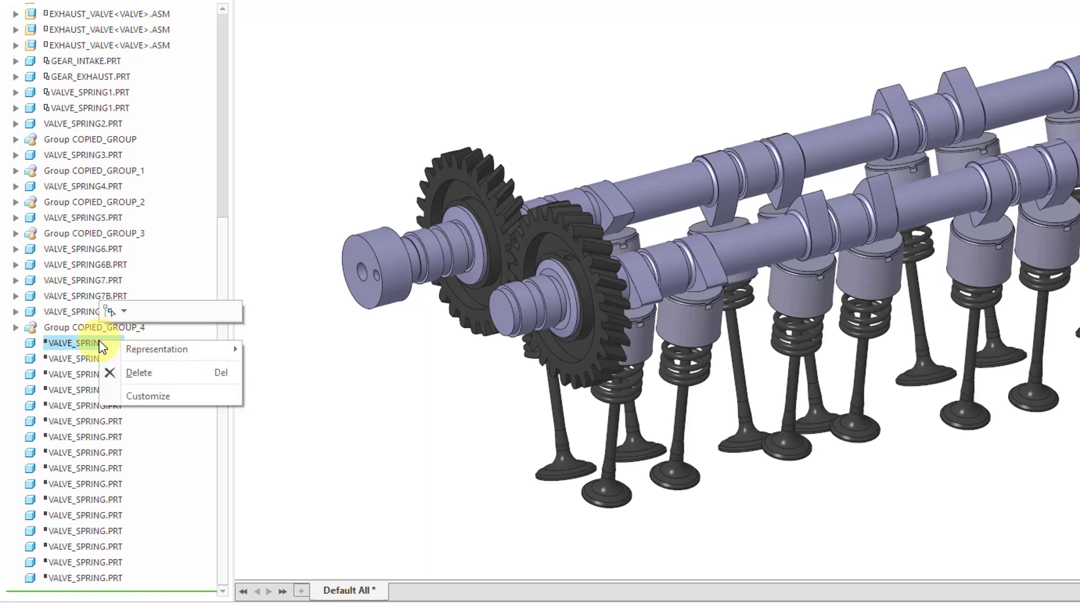
left_click(293, 356)
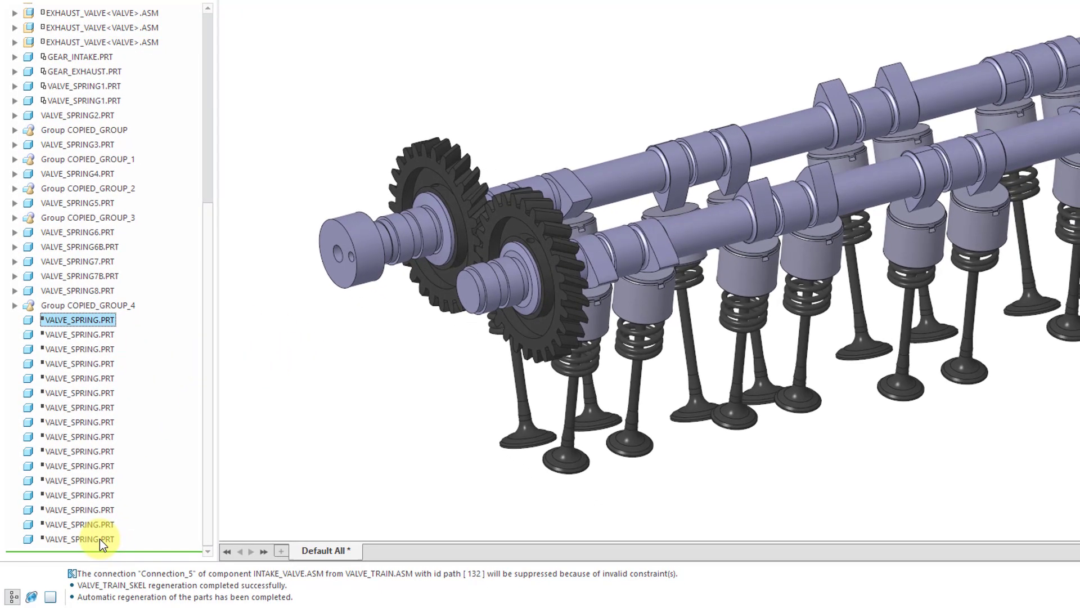
left_click(101, 544, "shift")
right_click(100, 544)
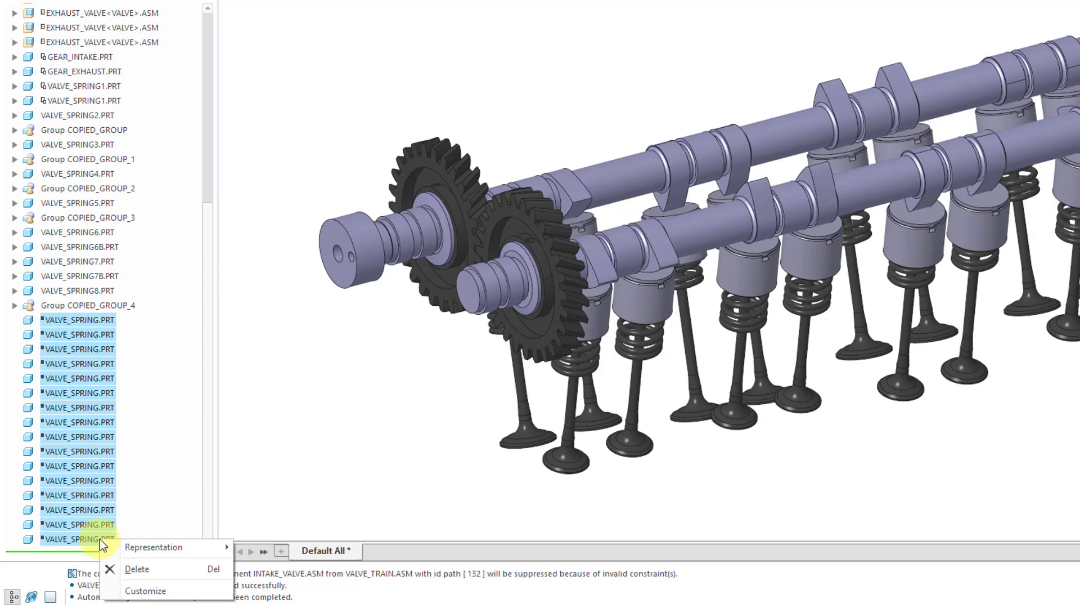
left_click(137, 569)
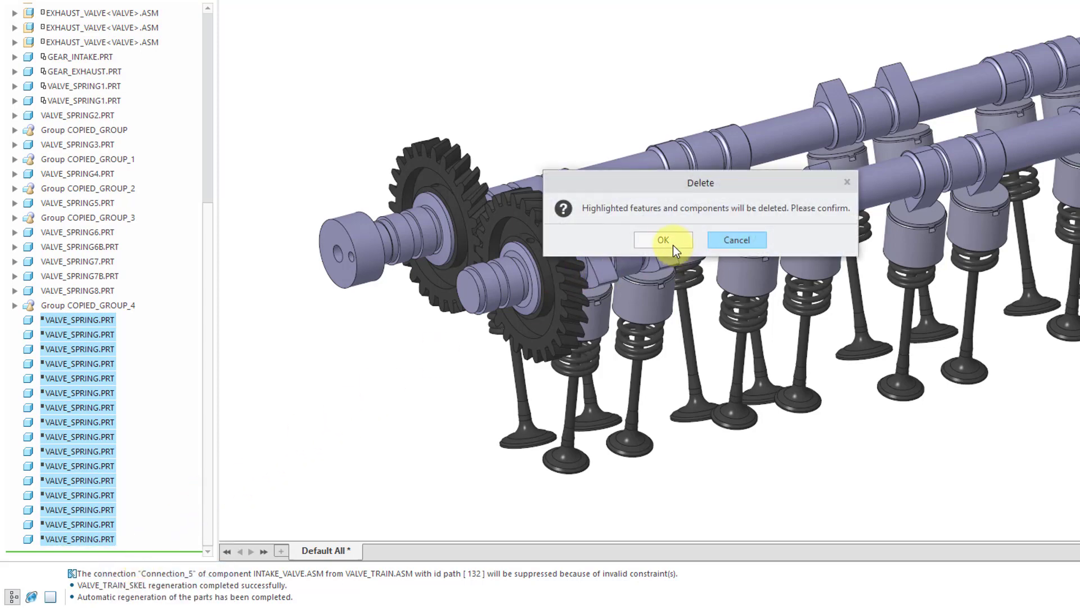
left_click(664, 241)
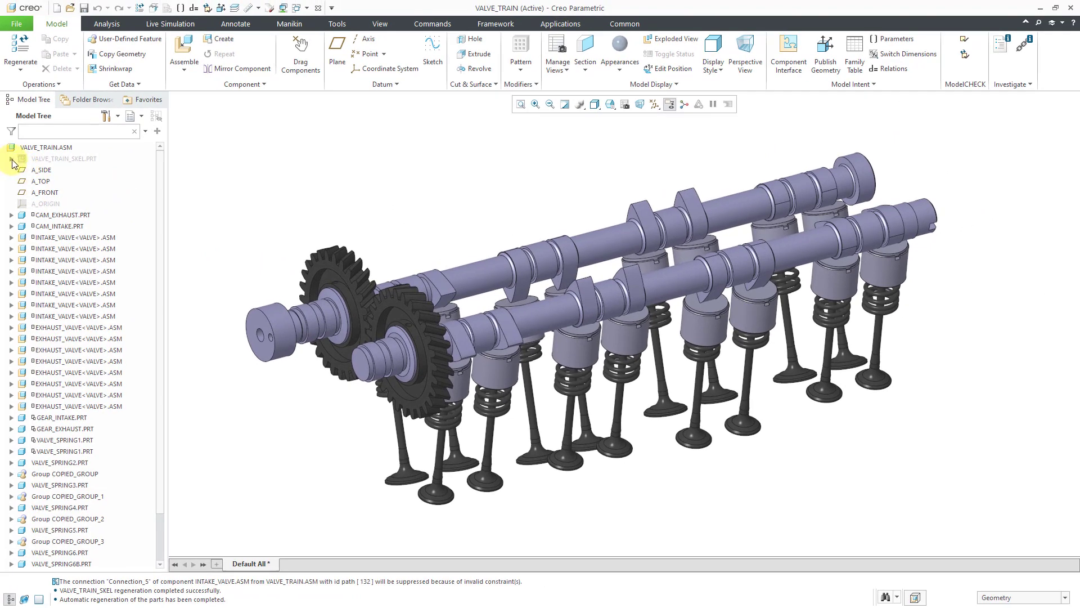
Delete the remaining datum points PNT0 to PNT7 and PNT9 to PNT15 from VALVE_TRAIN_SKEL.PRT
left_click(12, 159)
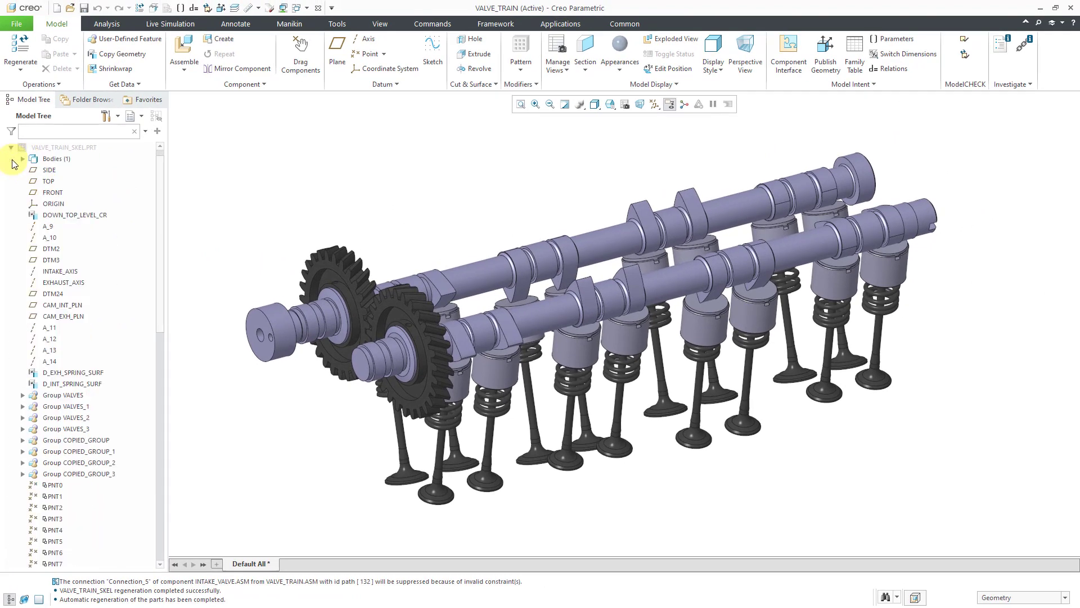
left_click_drag(159, 266, 157, 346)
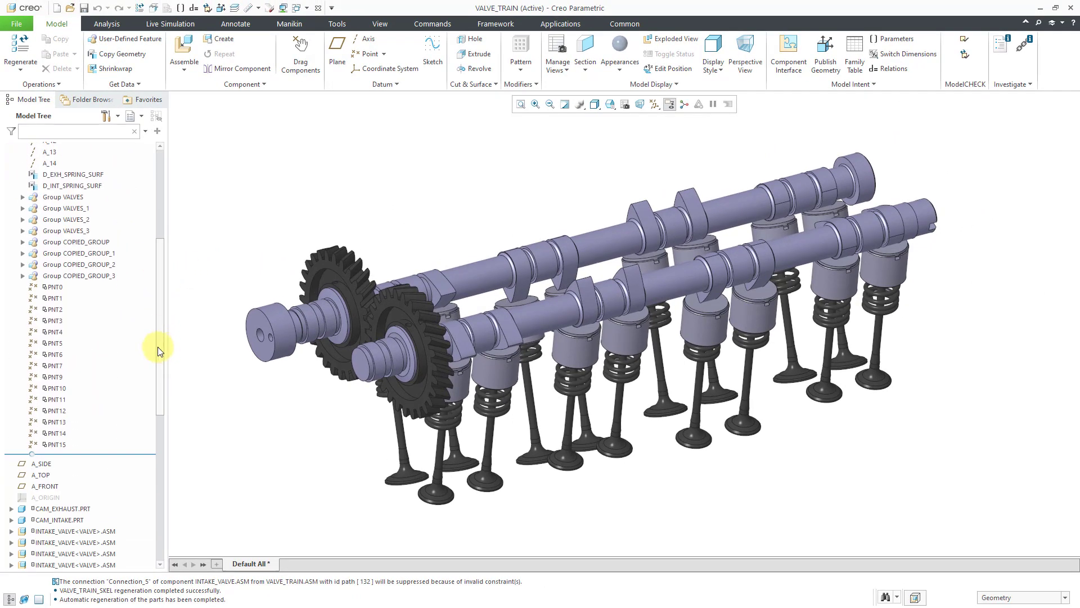
left_click(53, 286)
left_click_drag(54, 286, 63, 447)
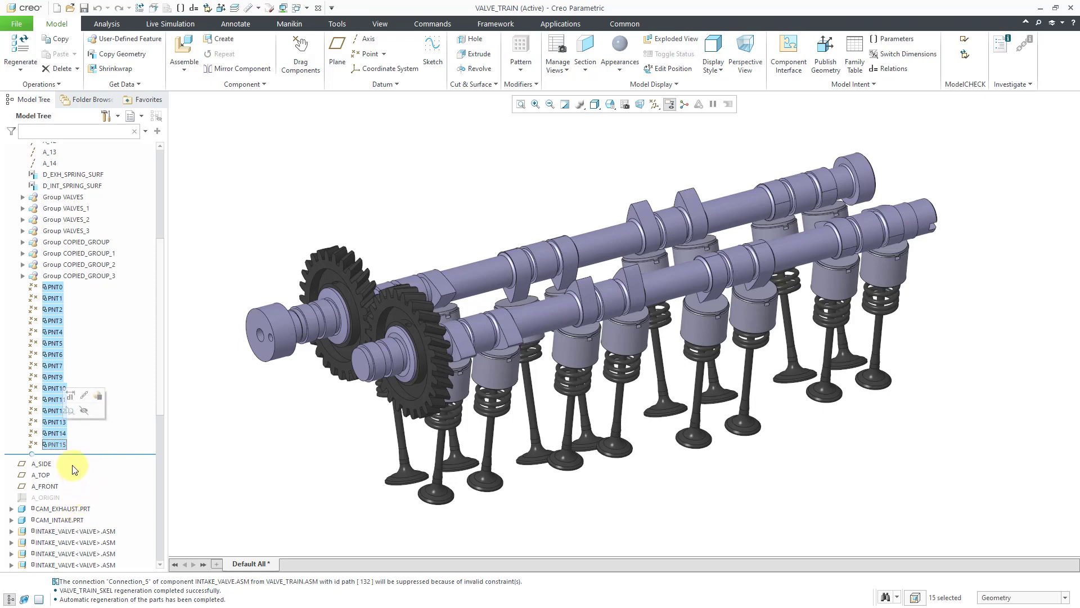
right_click(61, 450)
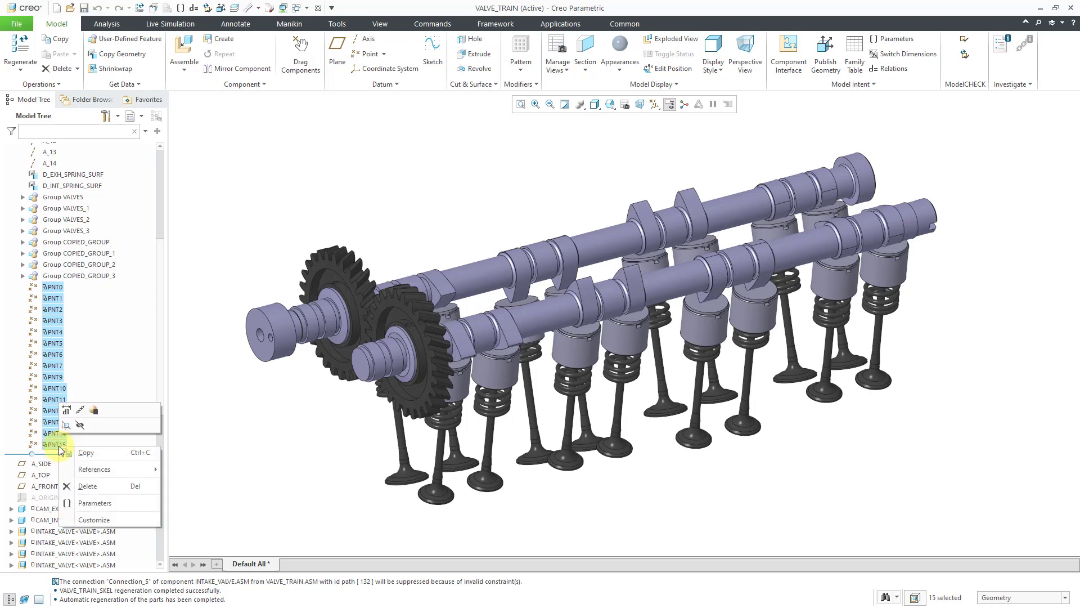
left_click(82, 486)
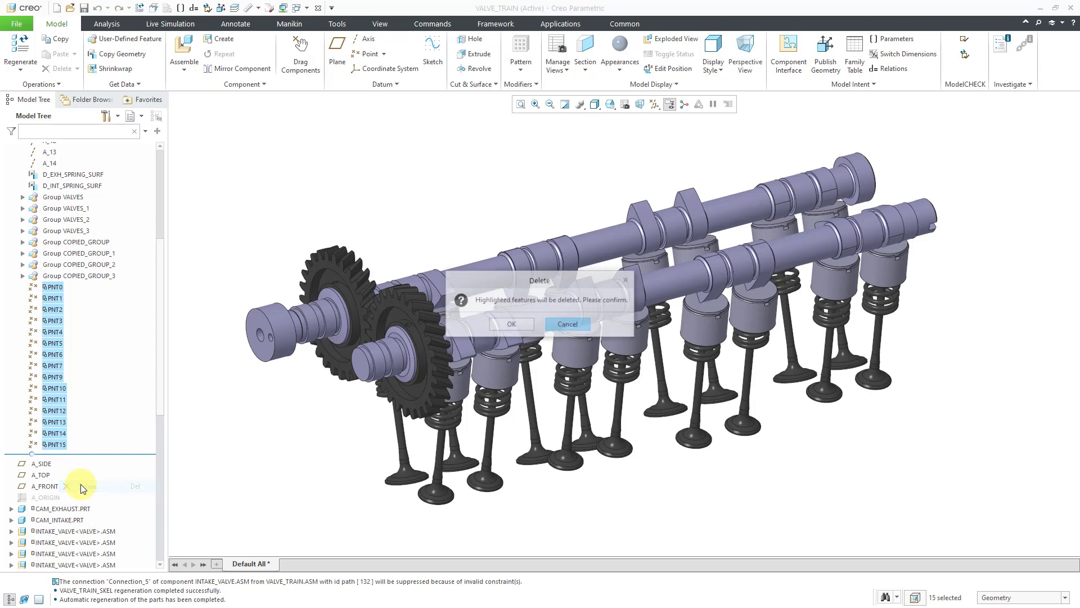
left_click(509, 323)
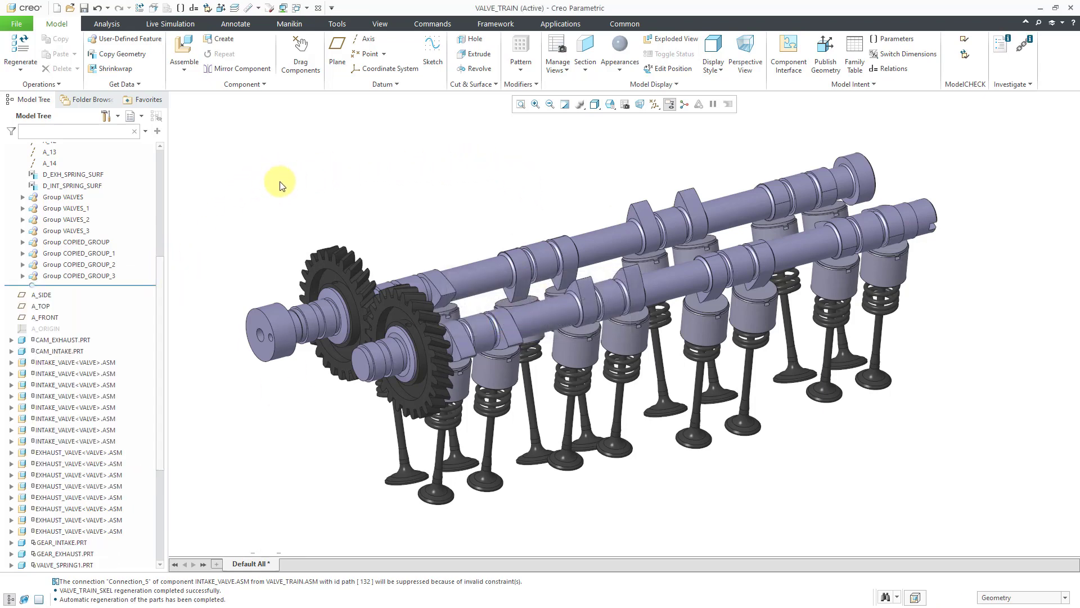
Try to rotate the intake camshaft with Drag Components
left_click(303, 68)
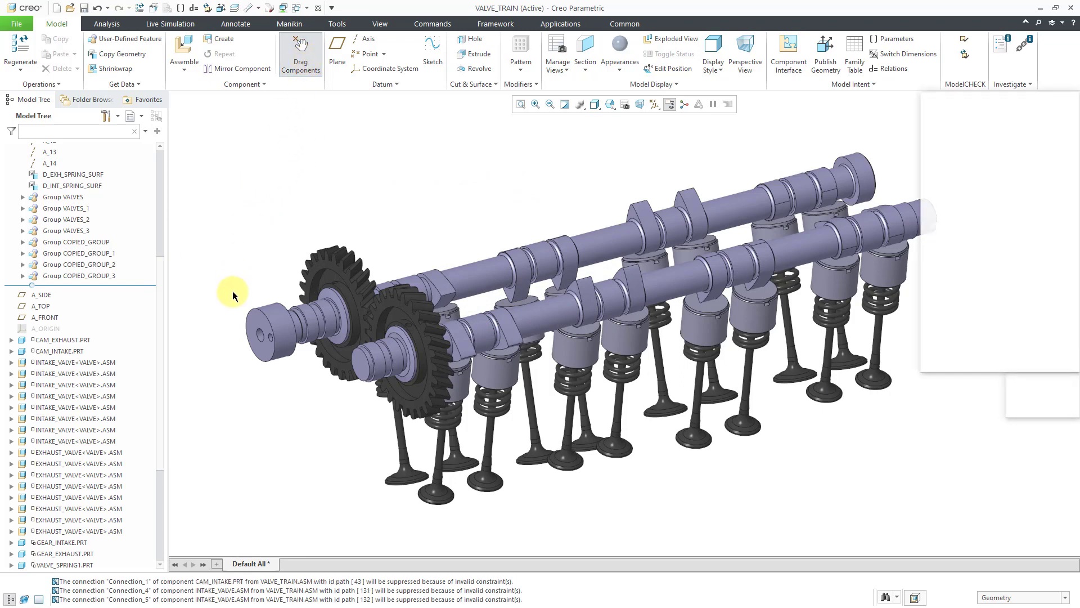
left_click(243, 315)
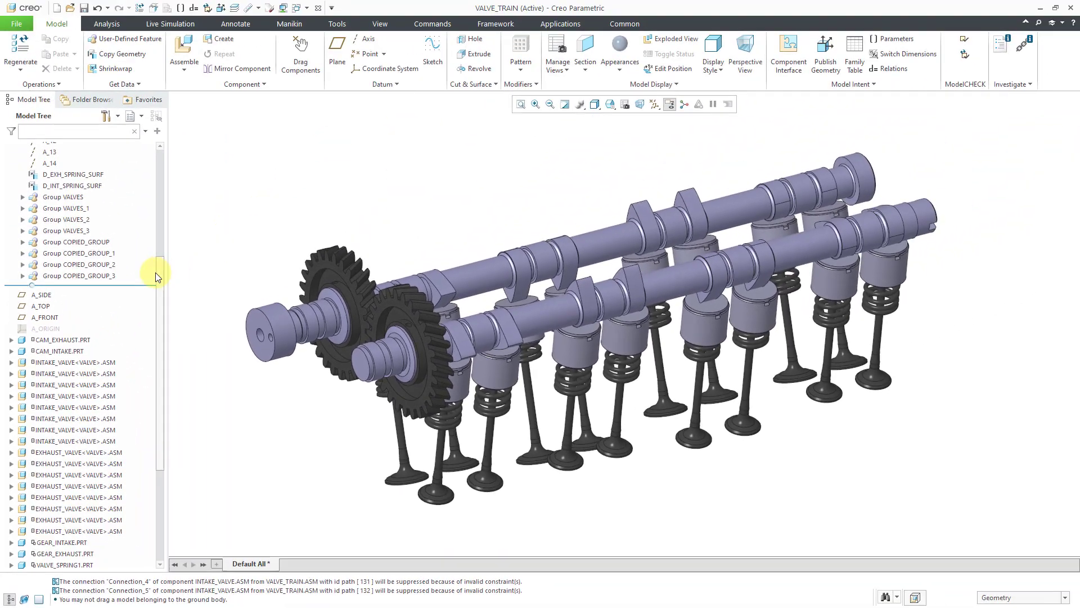
Examine the references of CAM_EXHAUST.PRT in the Reference Viewer
left_click_drag(159, 265, 156, 156)
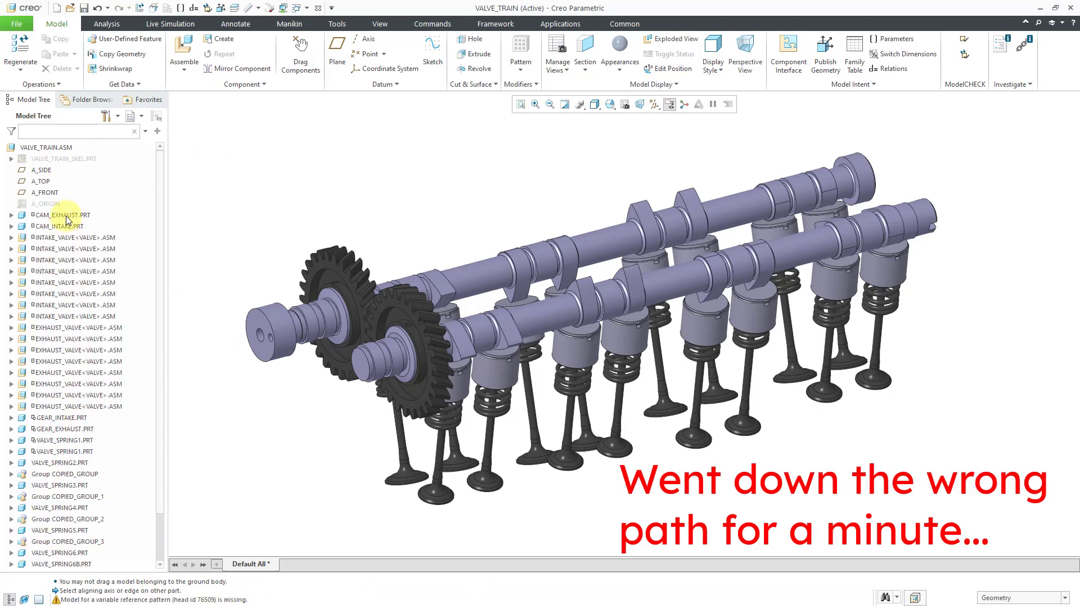
left_click(62, 215)
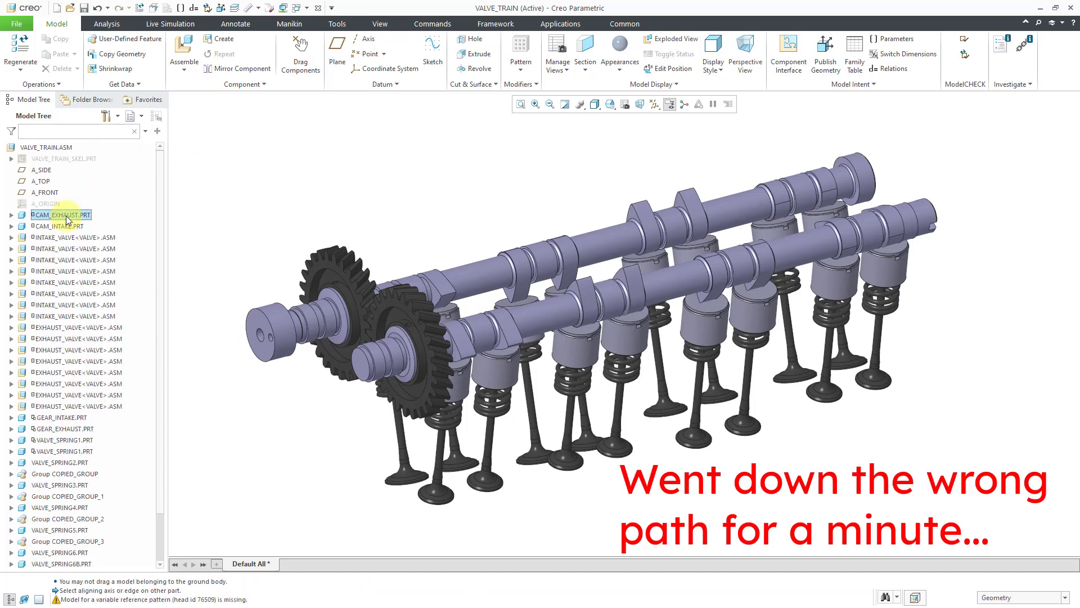
right_click(66, 219)
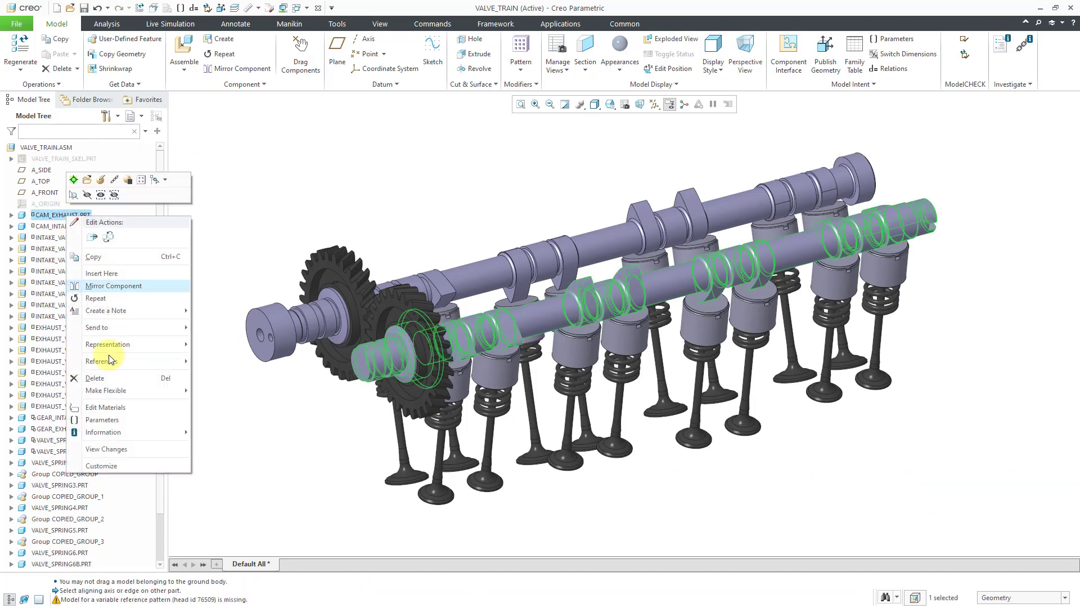
mouse_move(148, 436)
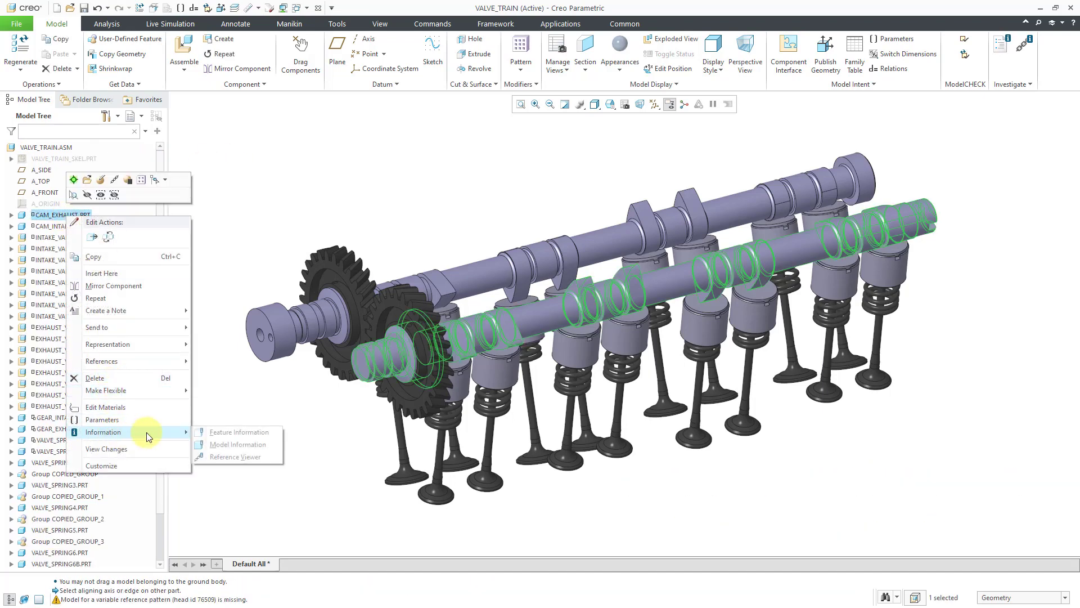
left_click(235, 456)
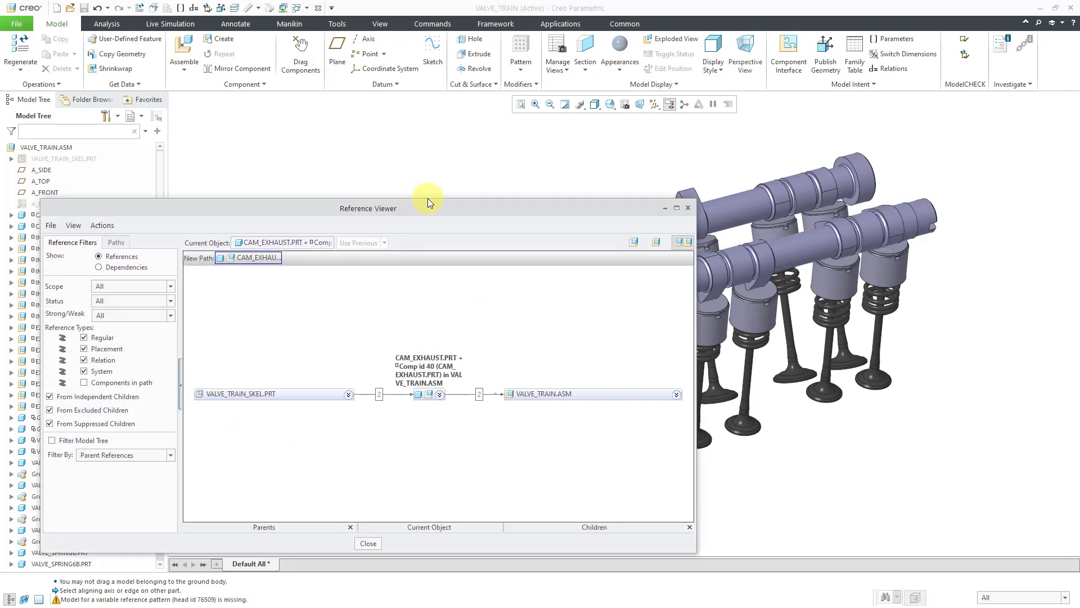
Trace CAM_EXHAUST.PRT's child GEAR_EXHAUST.PRT in the Reference Viewer and examine that gear's parent references
left_click_drag(429, 200, 595, 131)
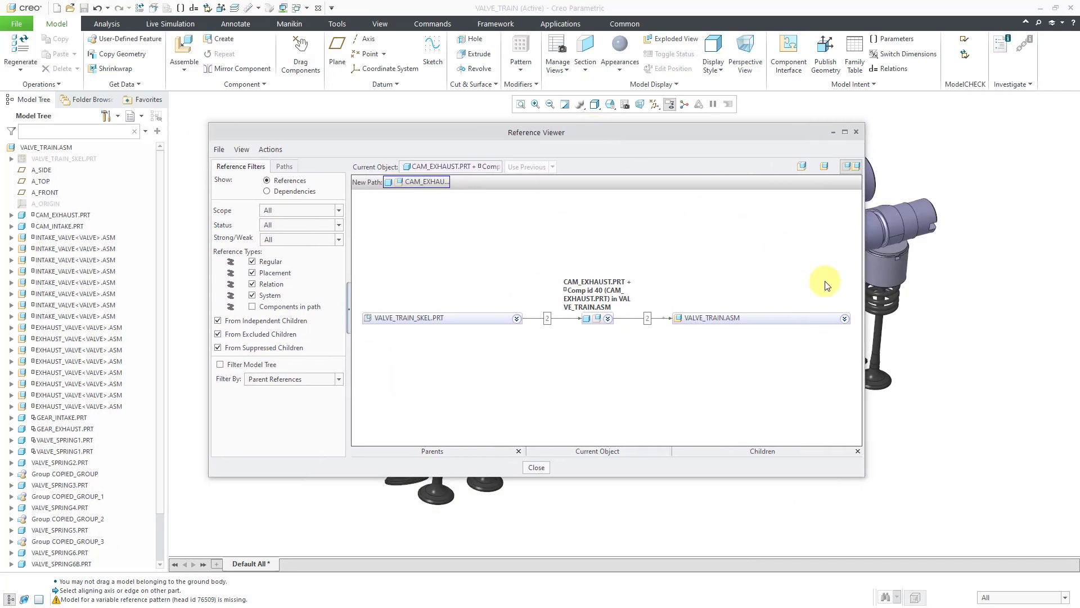
left_click(845, 319)
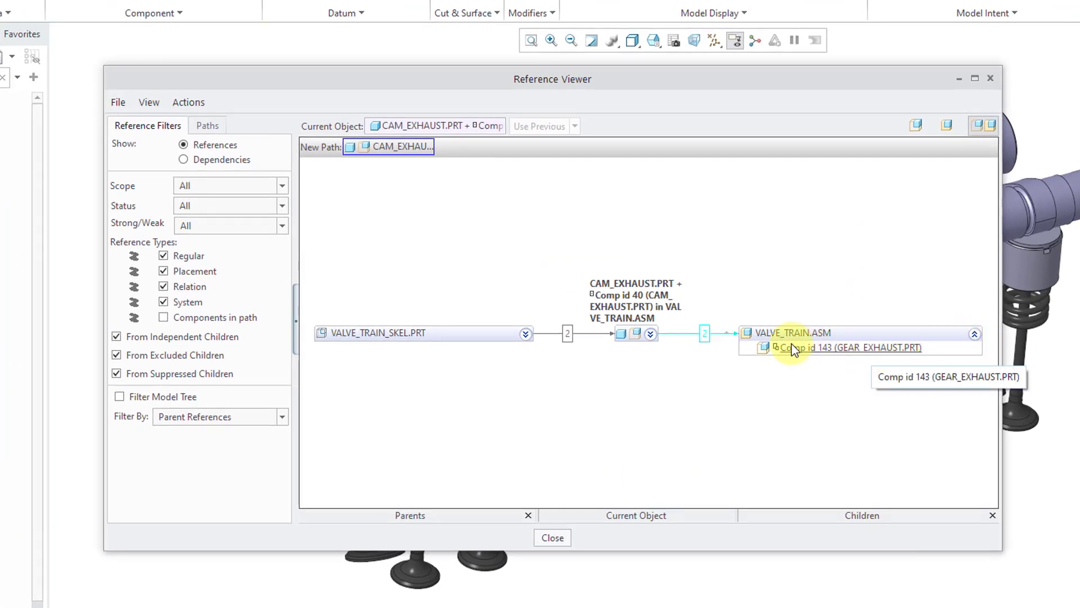
right_click(826, 348)
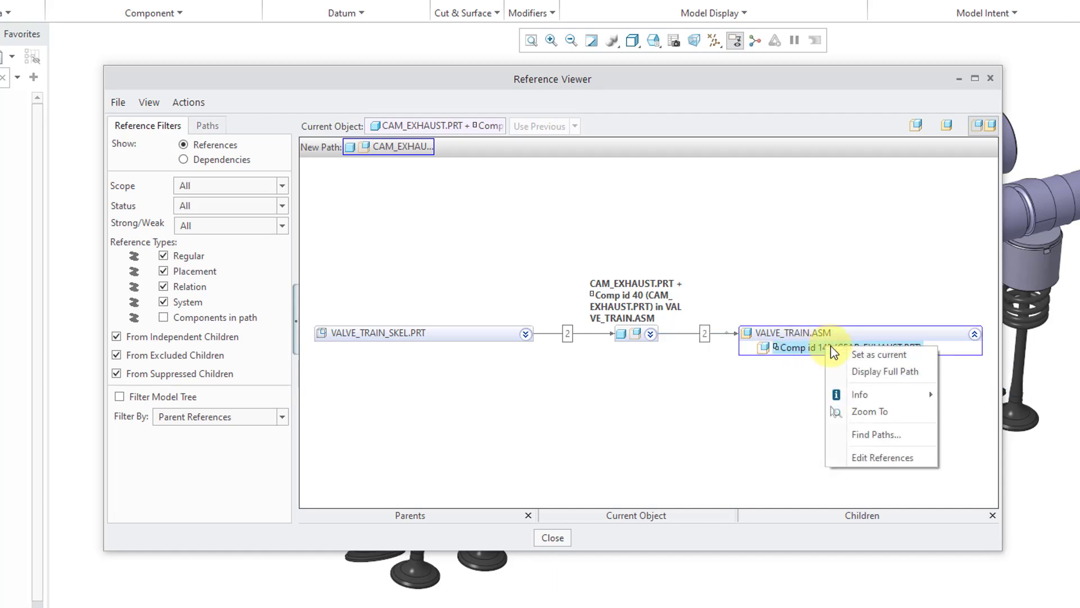
left_click(874, 359)
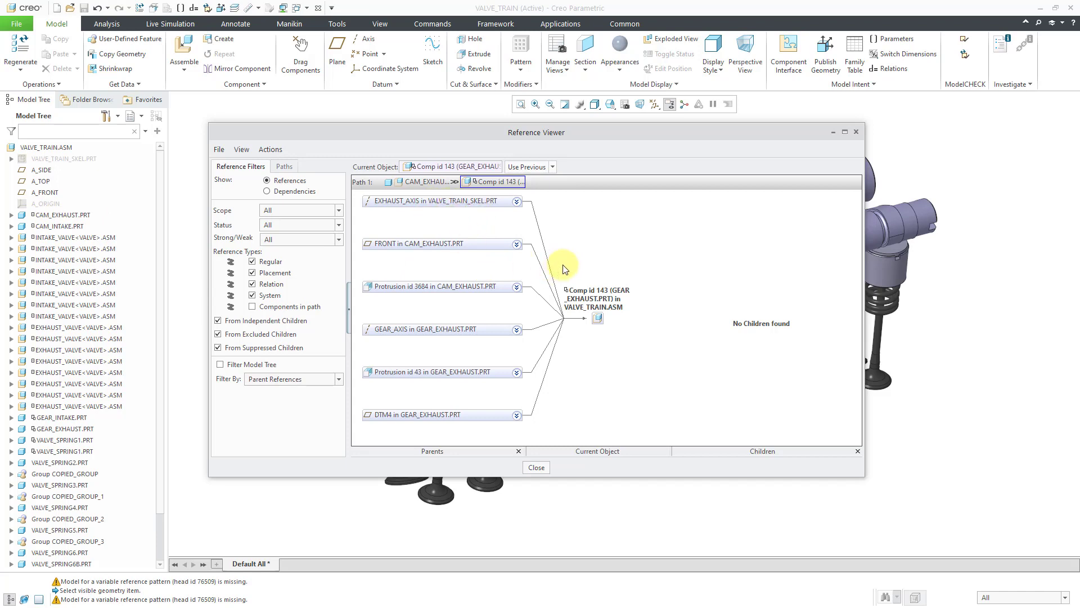
left_click(536, 467)
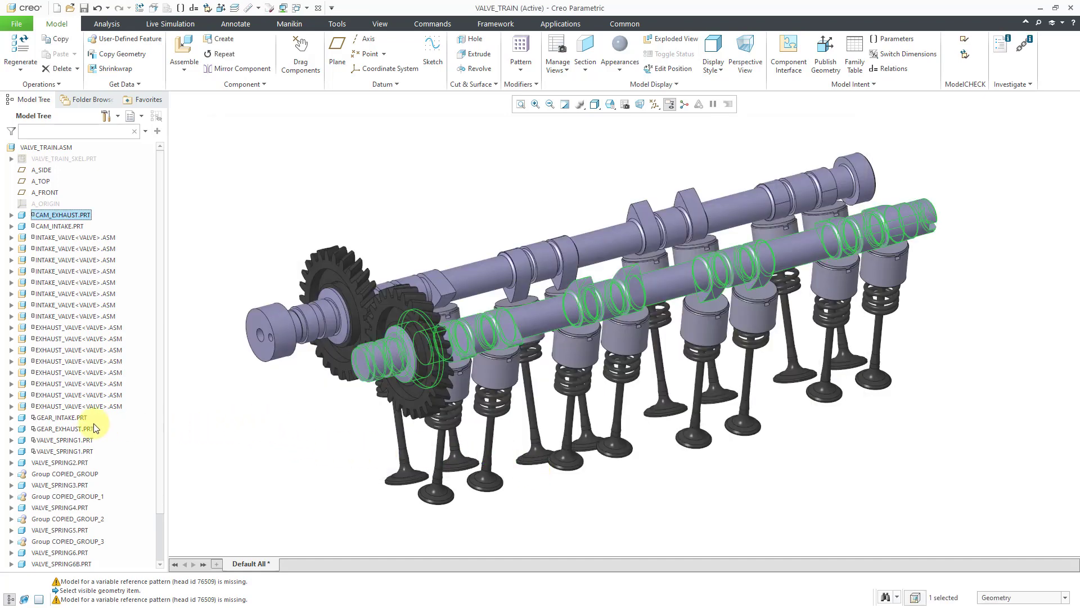
Redefine GEAR_INTAKE.PRT's placement, review its three Coincident constraints, and remove the gear axis and skeleton INTAKE_AXIS references from the first one
left_click(65, 419)
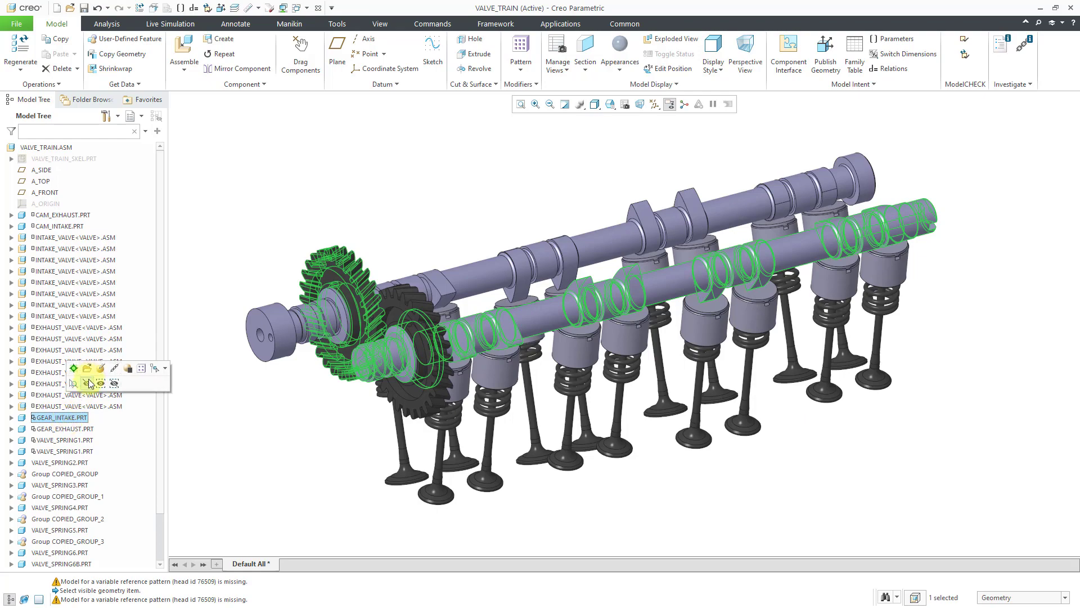
left_click(100, 368)
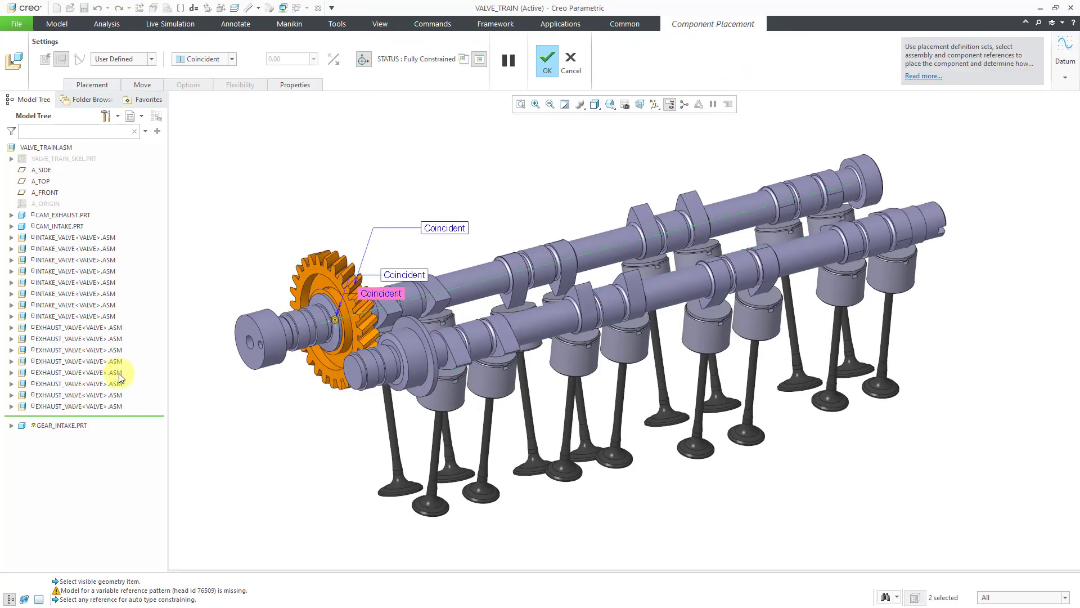
left_click(97, 85)
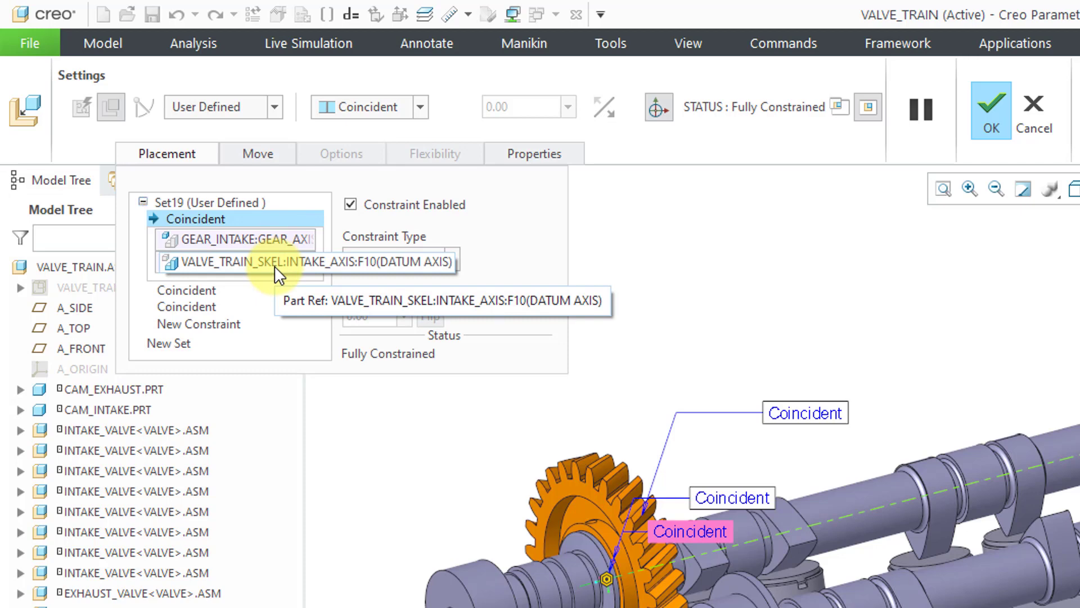
left_click(211, 289)
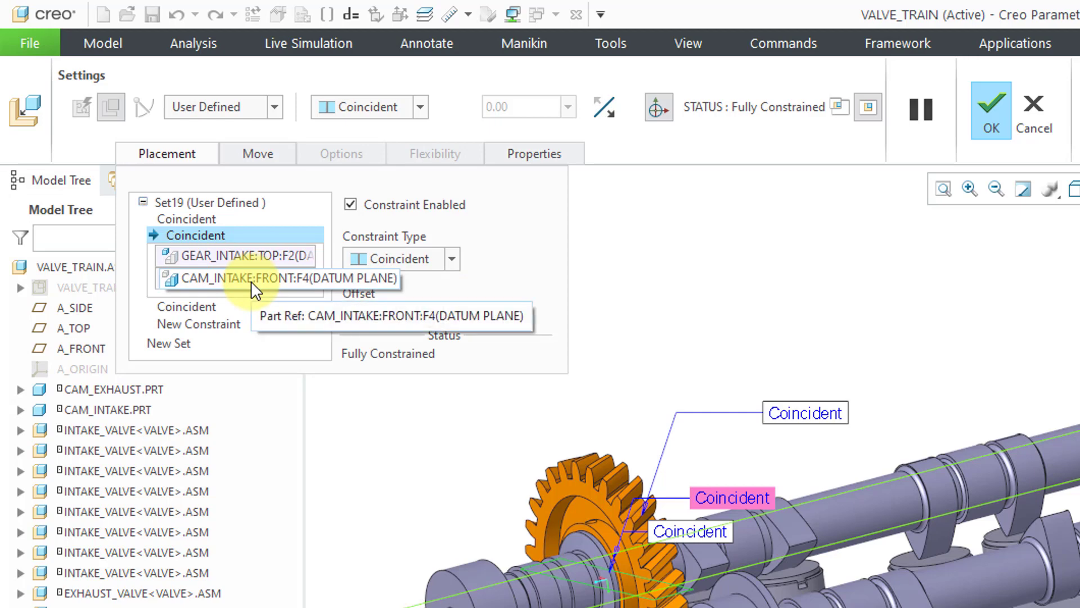
left_click(200, 306)
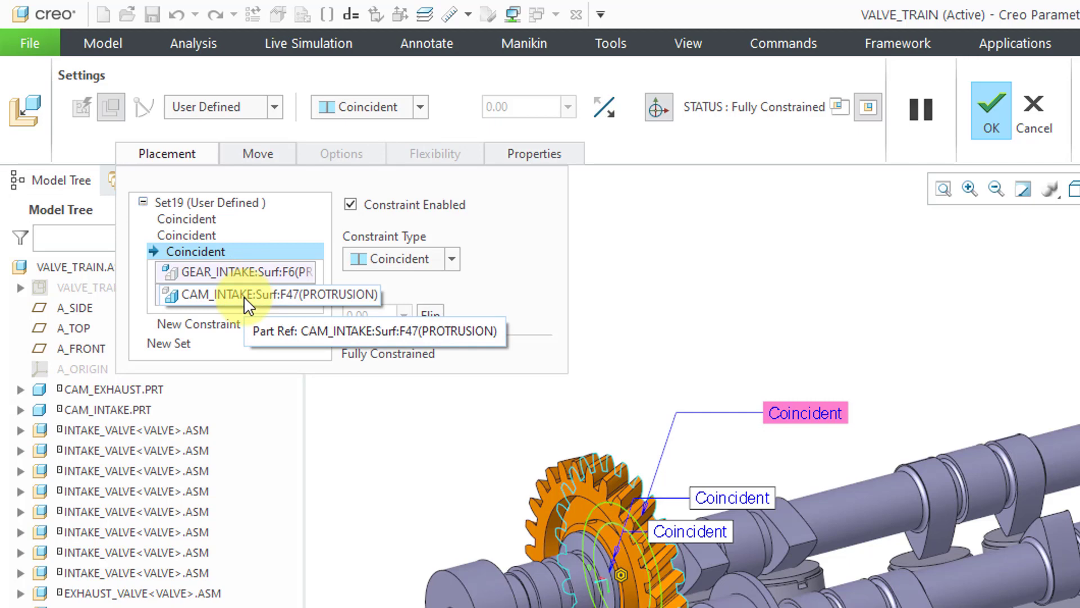
left_click(196, 221)
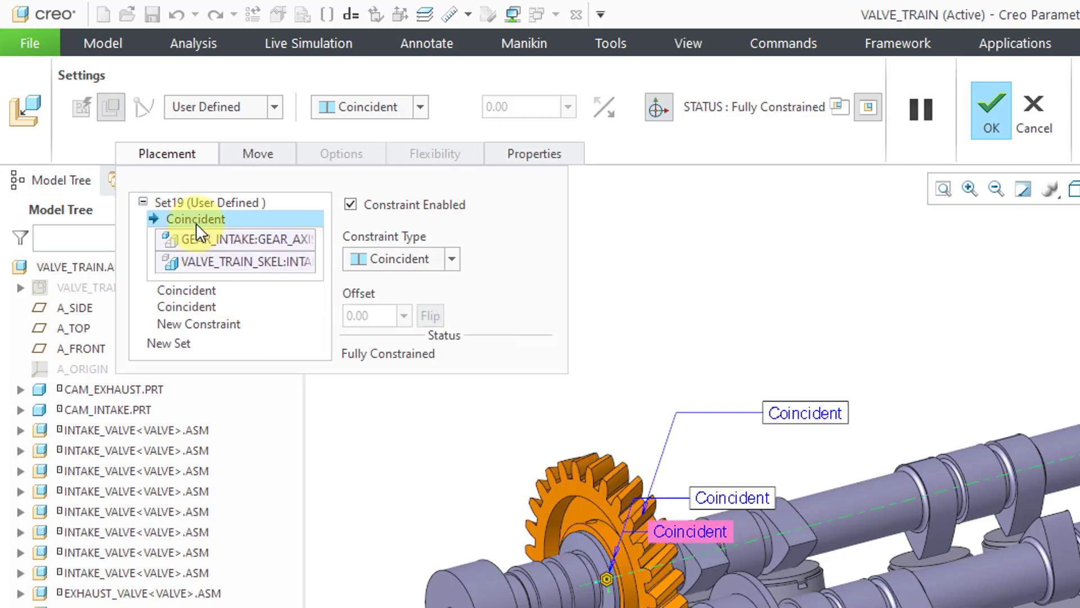
right_click(227, 268)
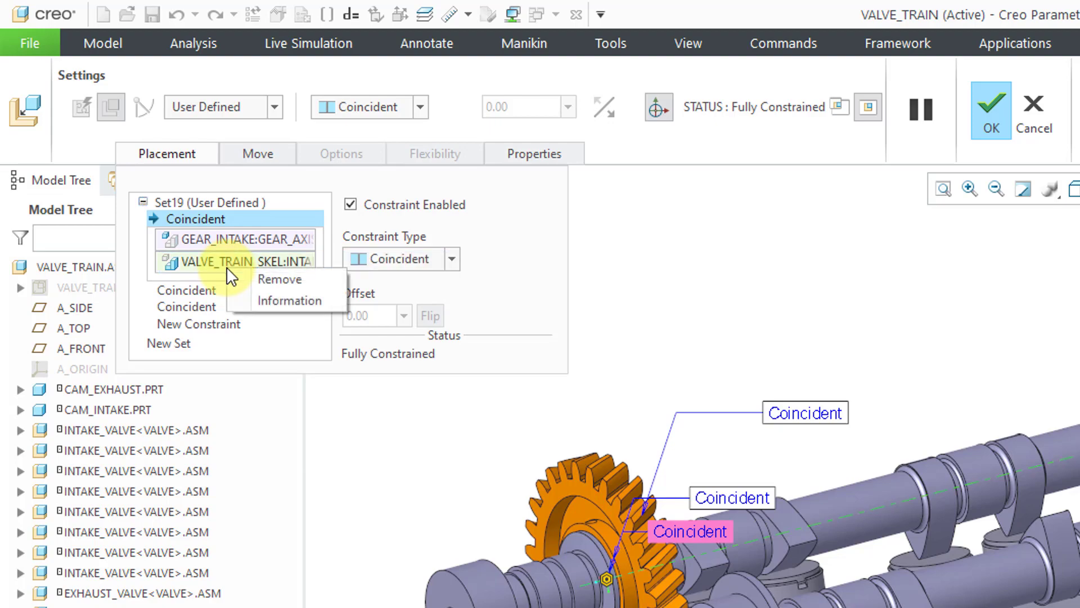
left_click(286, 279)
right_click(275, 239)
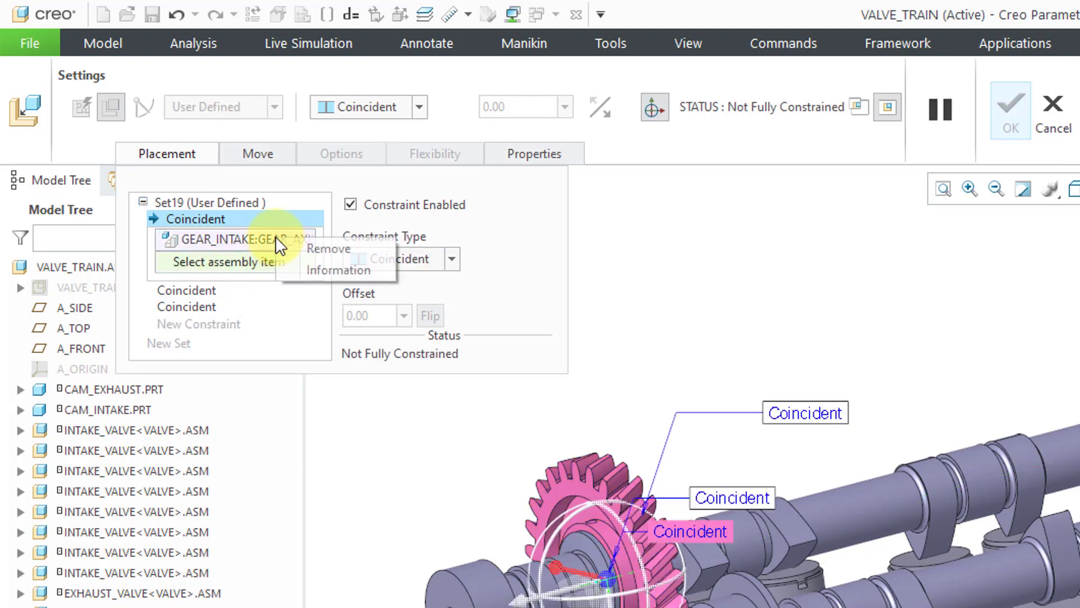
left_click(258, 208)
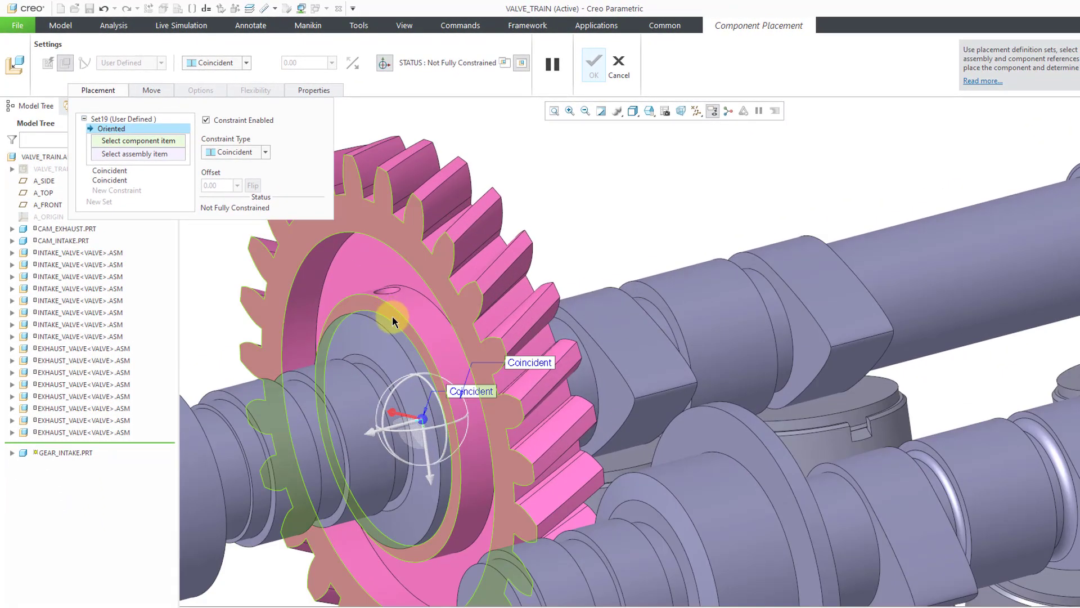
Constrain GEAR_INTAKE.PRT's hole surface coincident with the mating cylindrical surface of CAM_INTAKE.PRT and accept the placement
right_click(393, 317)
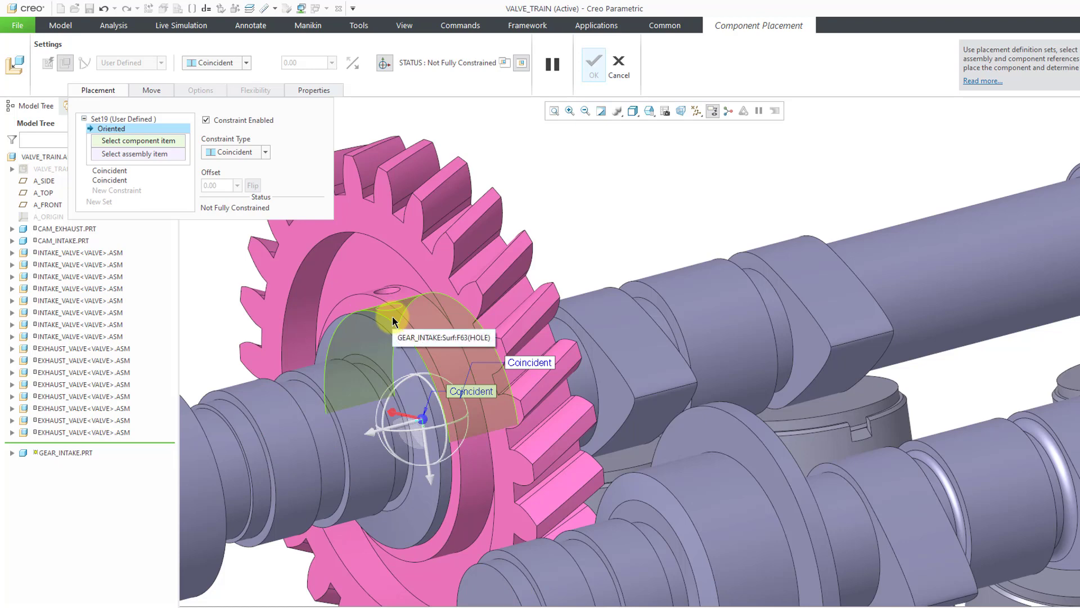
left_click(393, 317)
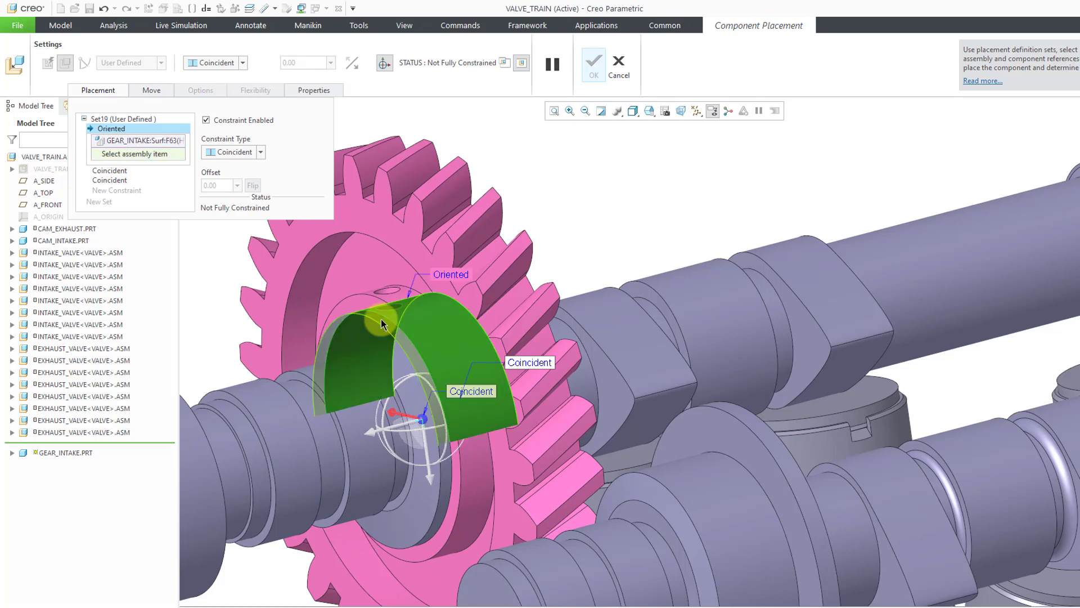
left_click(381, 320)
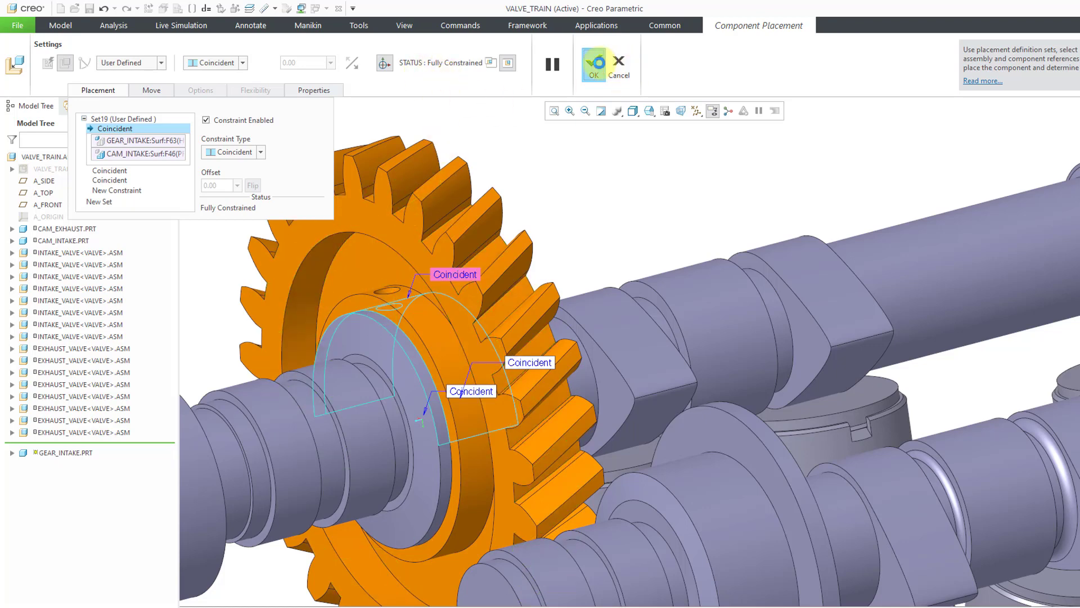
left_click(592, 66)
Redefine GEAR_EXHAUST.PRT's placement, review its constraints, and remove the gear axis and skeleton EXHAUST_AXIS references from the first Coincident constraint
scroll(533, 222, "up", 3)
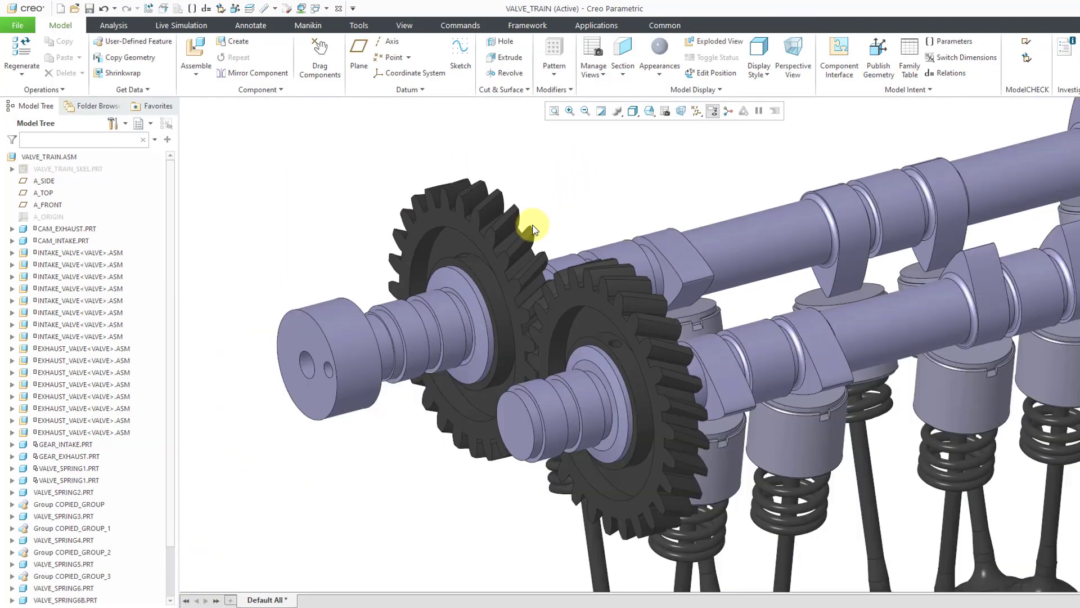
left_click(588, 300)
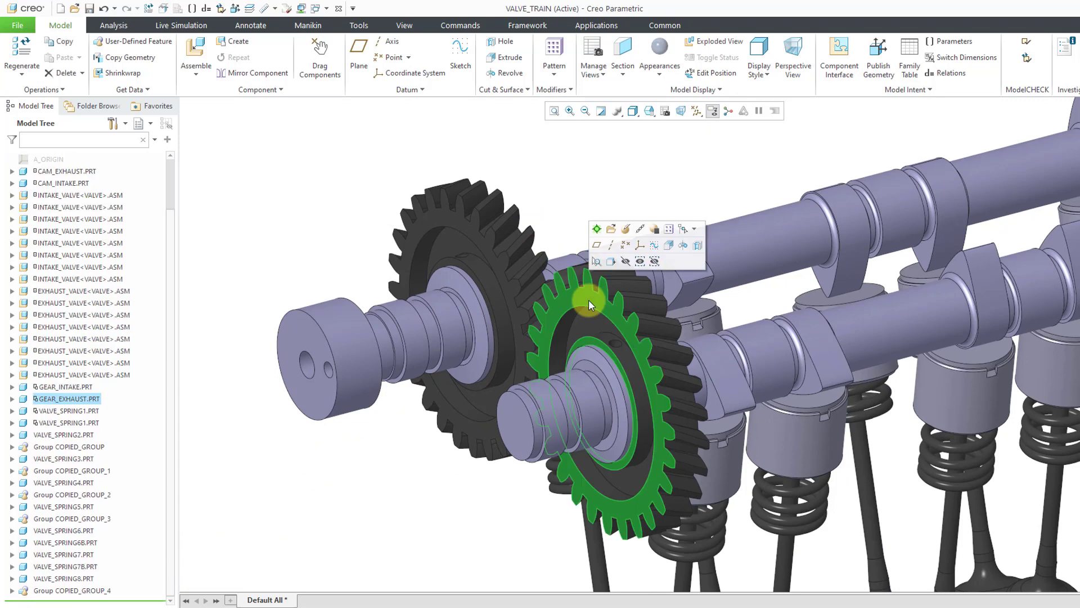
left_click(629, 226)
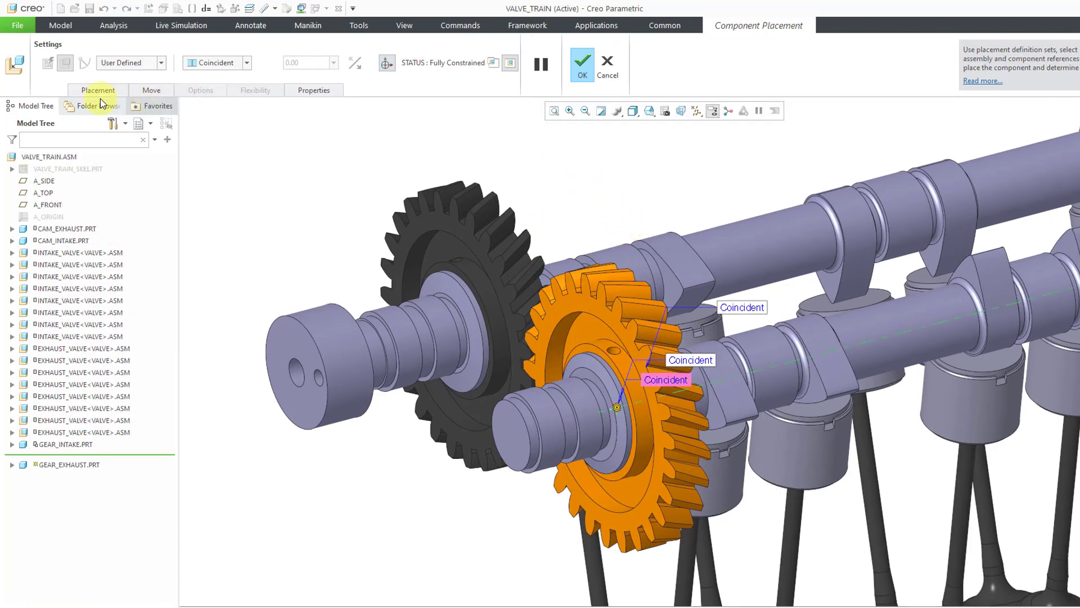
left_click(83, 90)
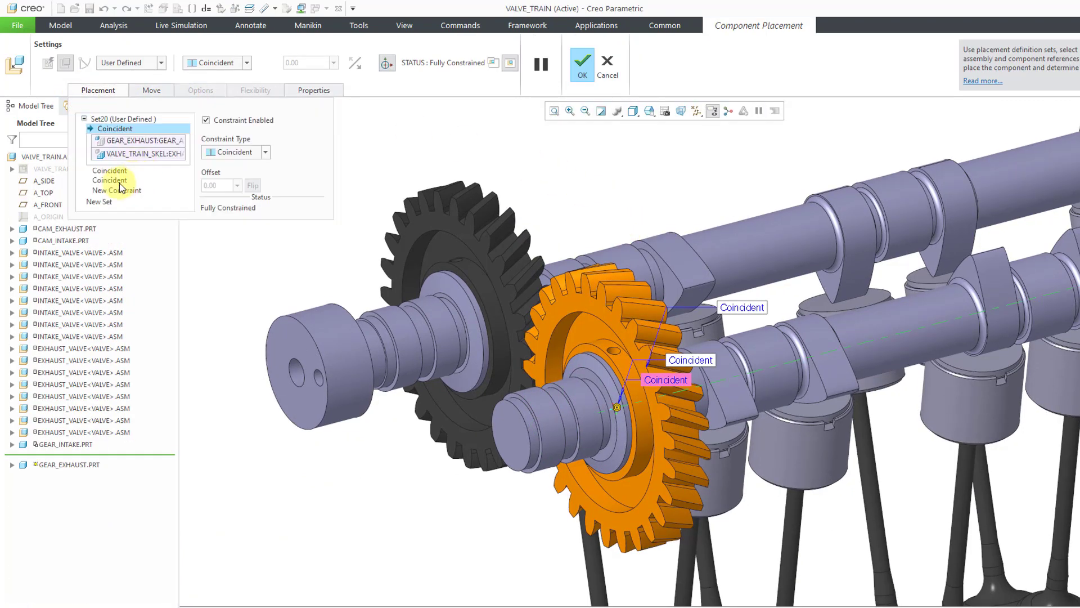
left_click(118, 181)
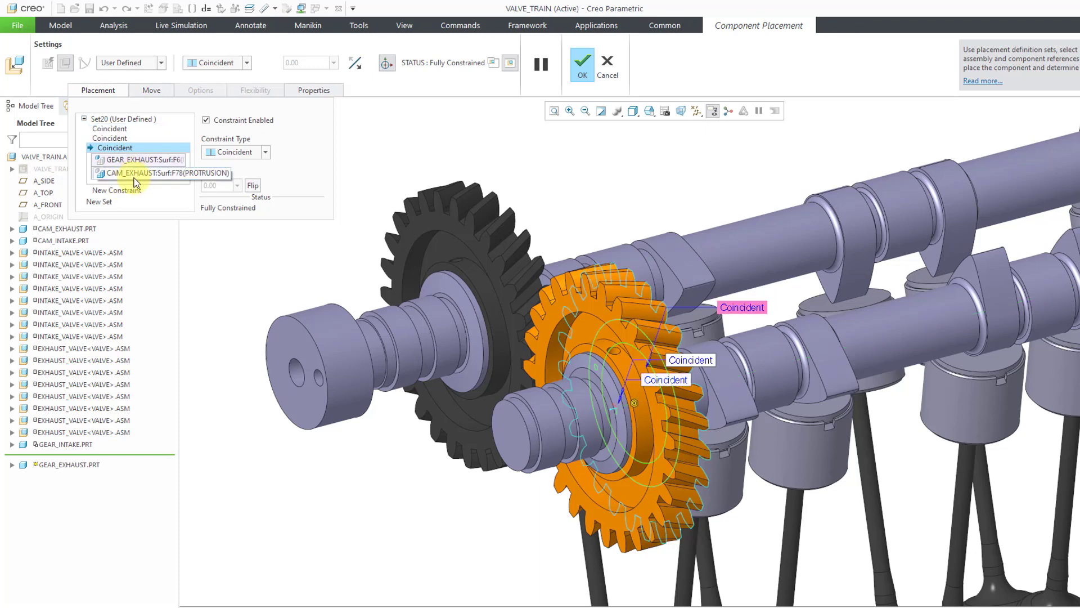
left_click(112, 138)
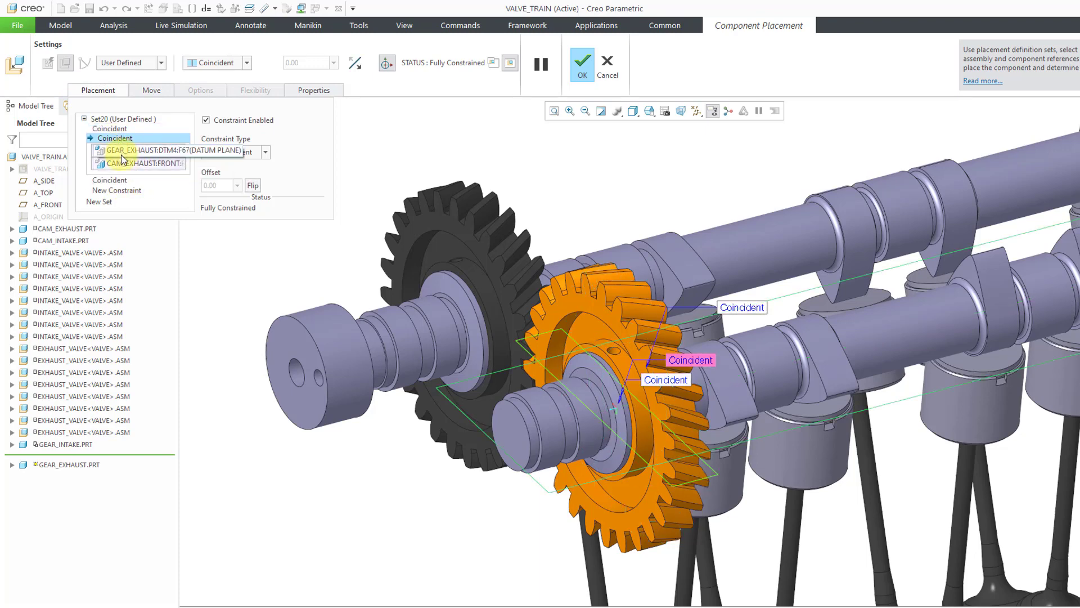
left_click(114, 128)
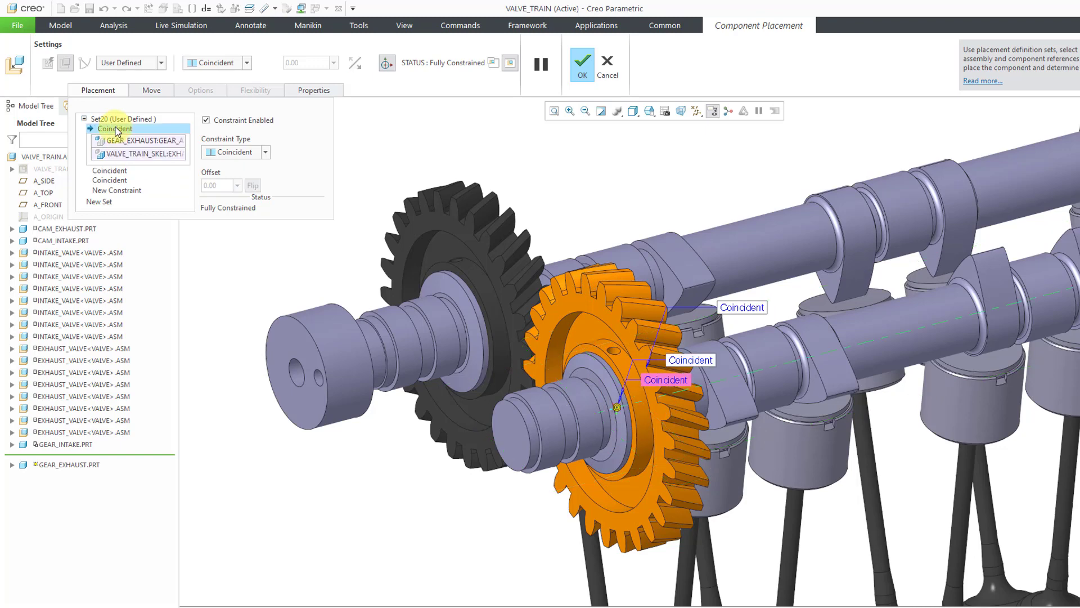
right_click(136, 156)
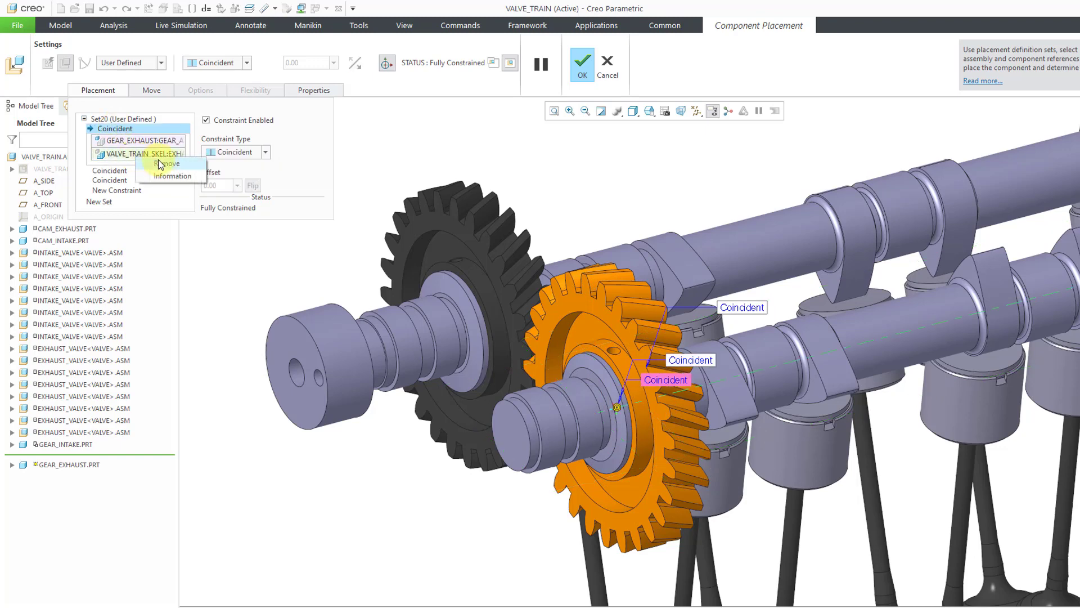
left_click(168, 160)
right_click(141, 147)
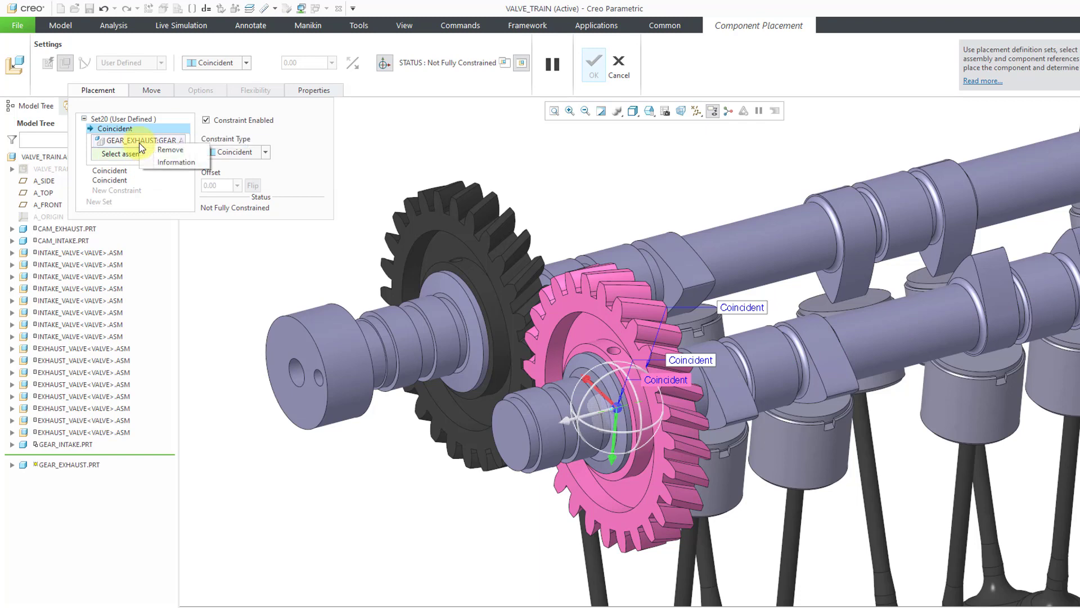
left_click(166, 154)
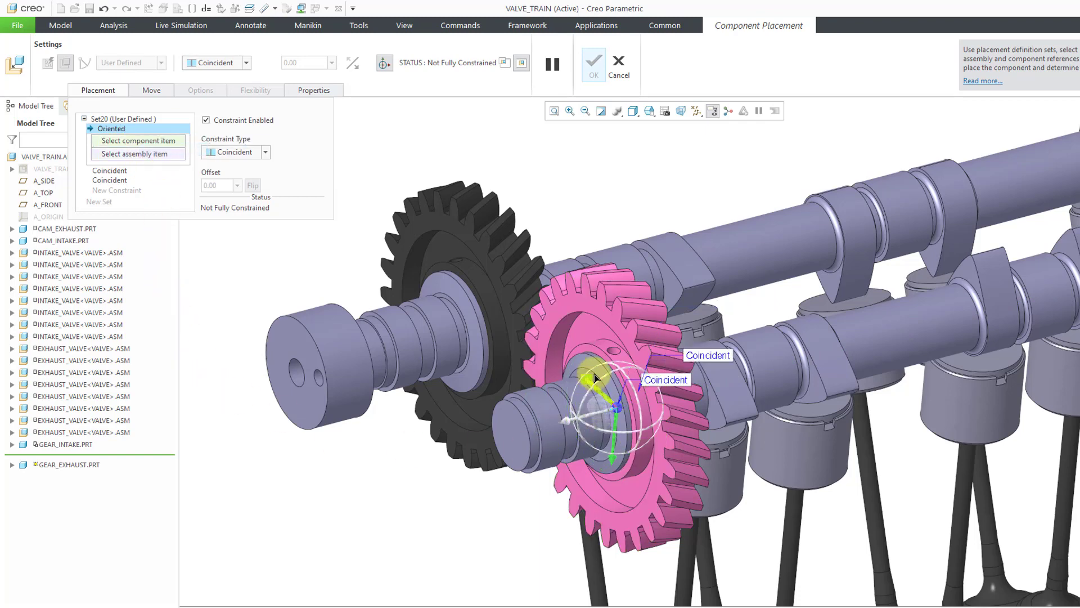
Constrain GEAR_EXHAUST.PRT's hole surface coincident with the mating cylindrical surface of CAM_EXHAUST.PRT and accept the placement
scroll(599, 364, "up", 3)
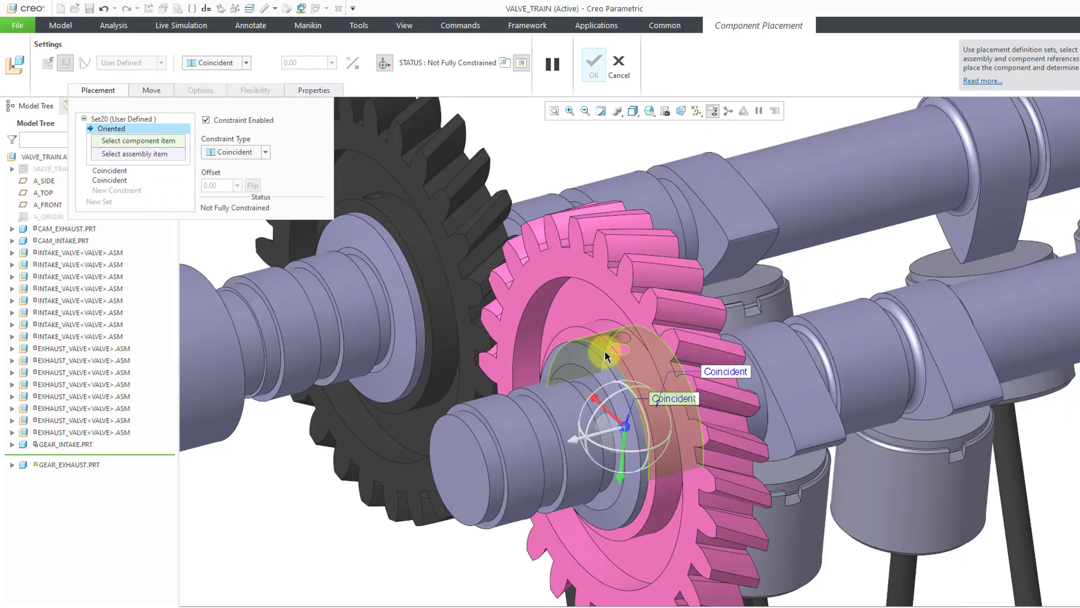
left_click(605, 351)
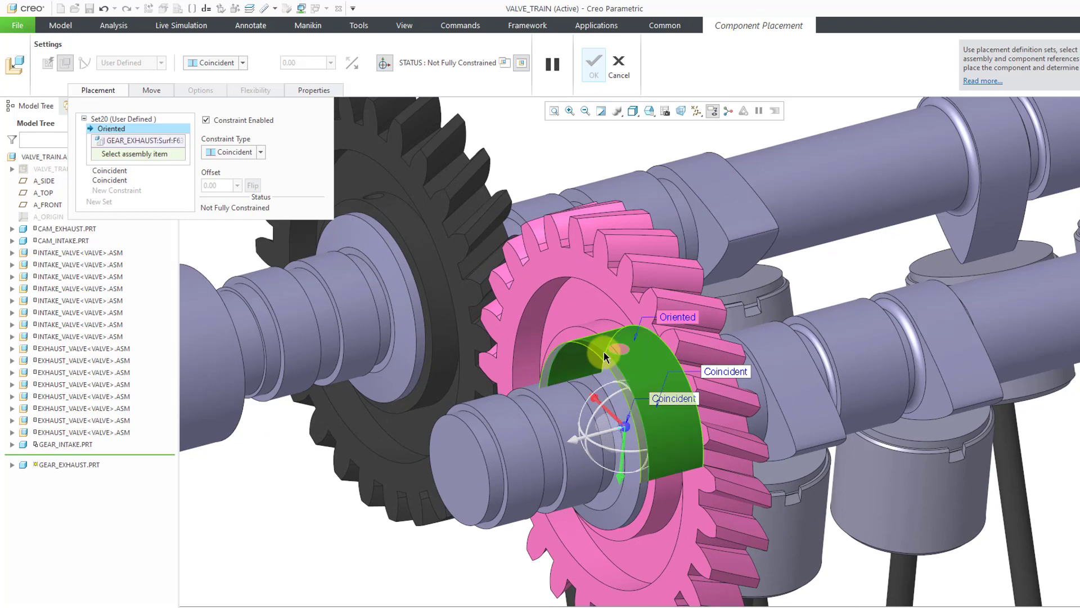
left_click(600, 353)
scroll(600, 352, "down", 4)
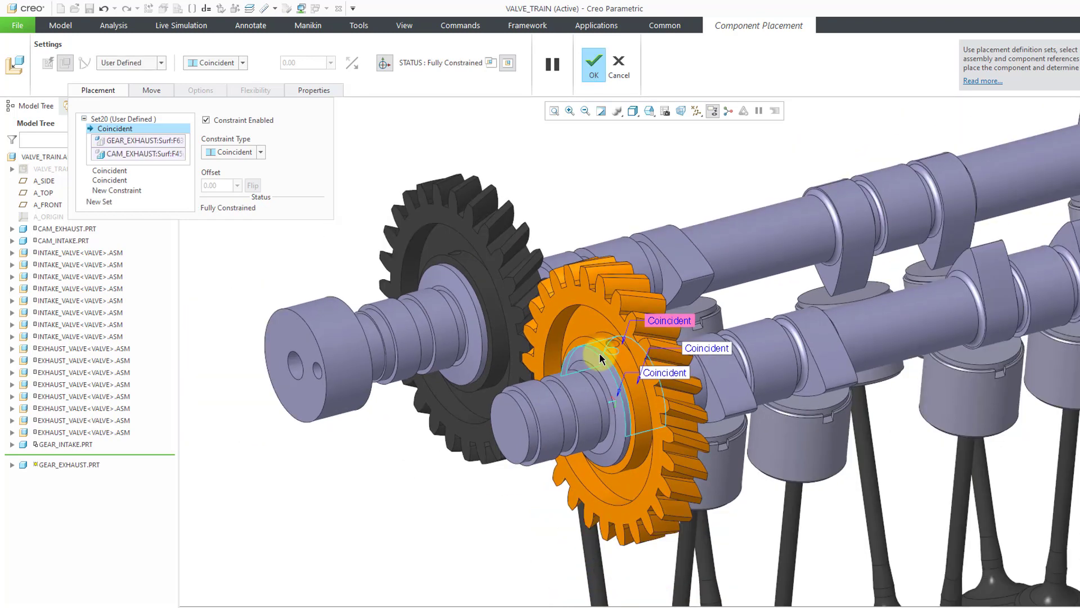
scroll(571, 353, "down", 2)
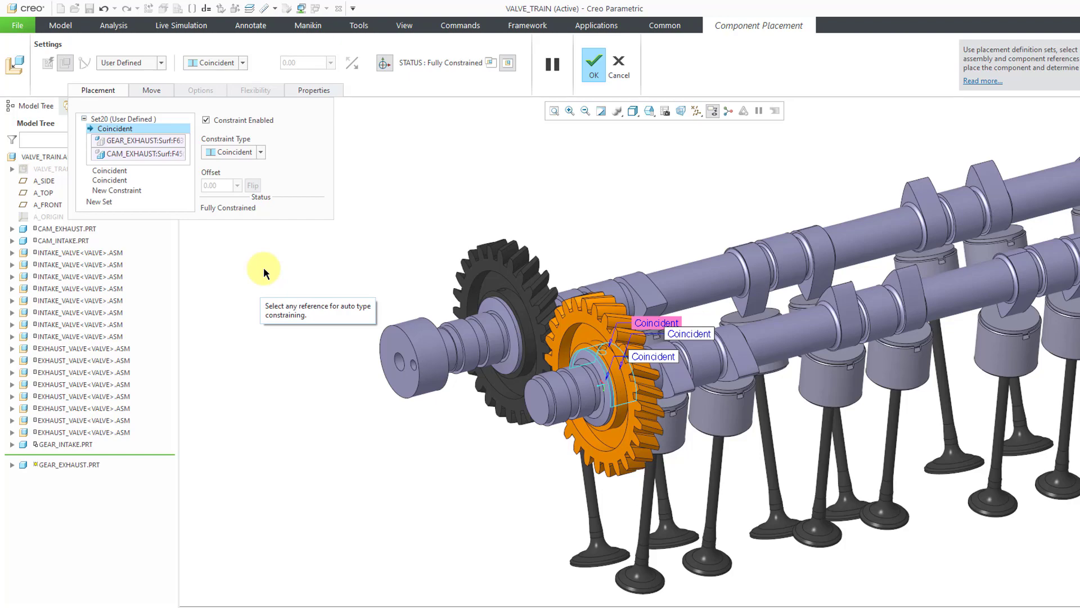
left_click(591, 73)
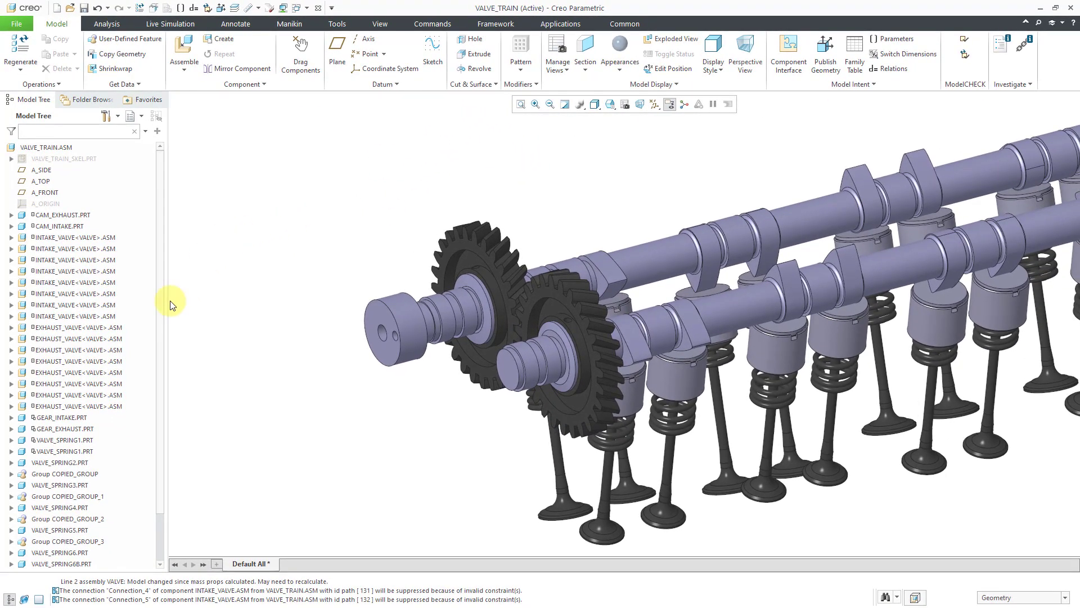
Start Drag Components on the valve train and capture a snapshot of the current camshaft positions
mouse_move(161, 288)
left_mouse_down()
mouse_move(149, 373)
mouse_move(164, 270)
left_mouse_up()
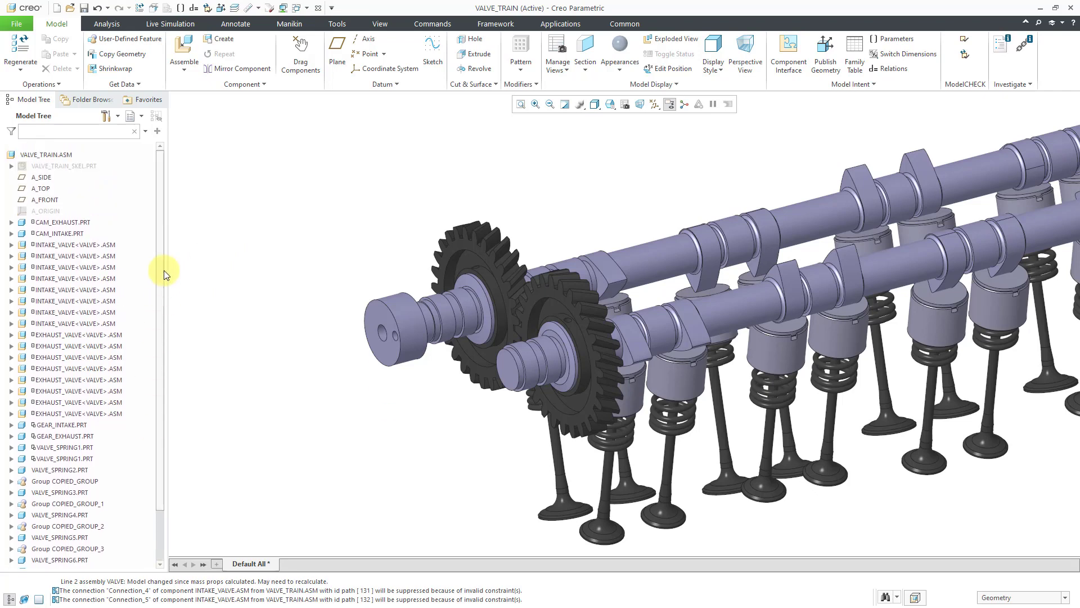
scroll(254, 257, "up", 2)
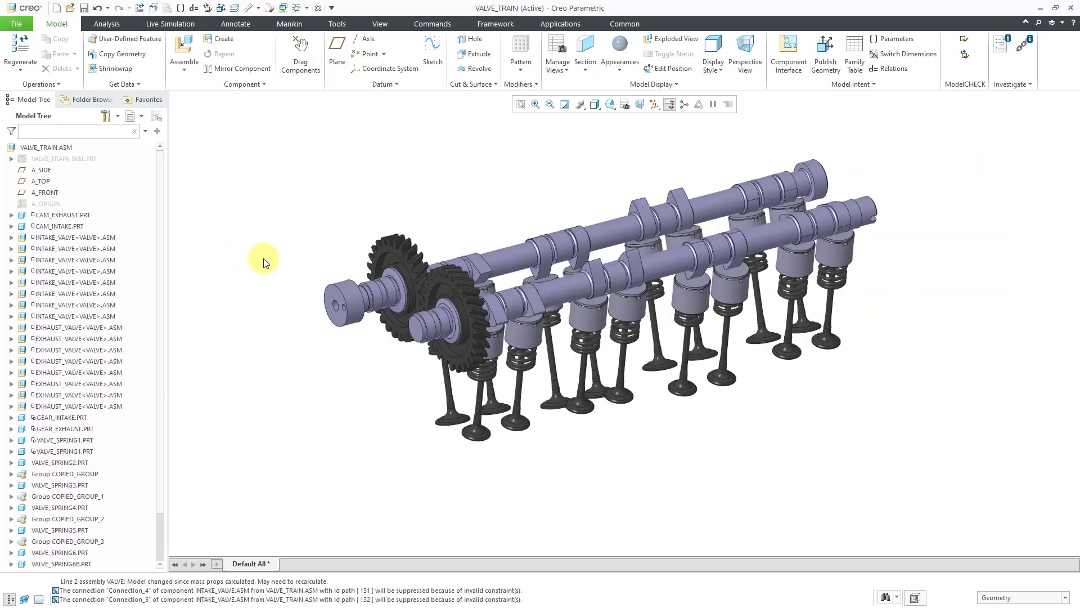
left_click(312, 55)
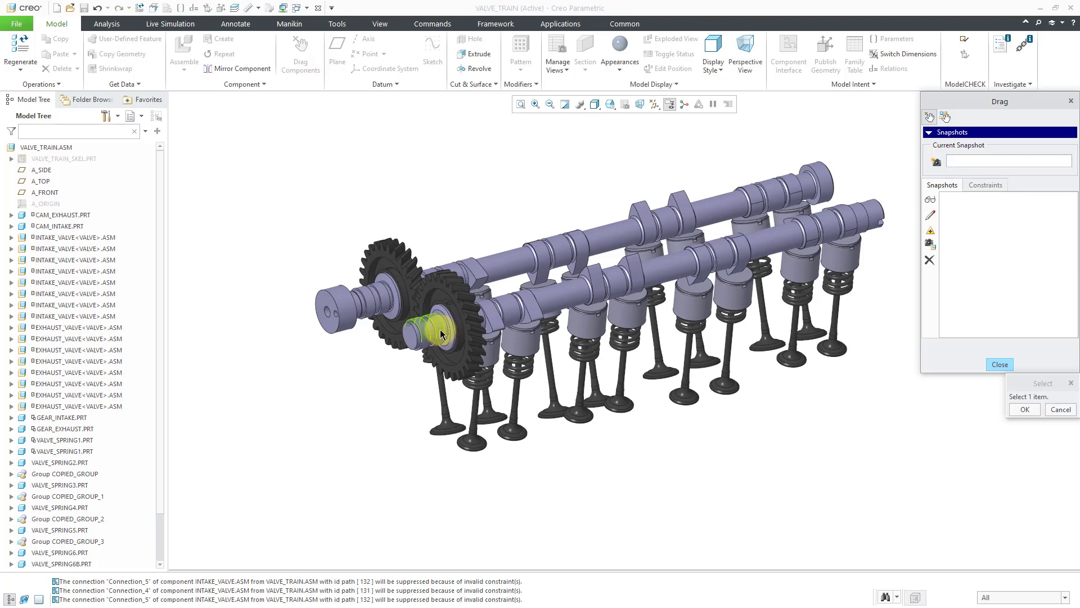
left_click(451, 318)
mouse_move(478, 302)
middle_mouse_down()
mouse_move(480, 318)
mouse_move(460, 321)
middle_mouse_up()
scroll(355, 300, "down", 2)
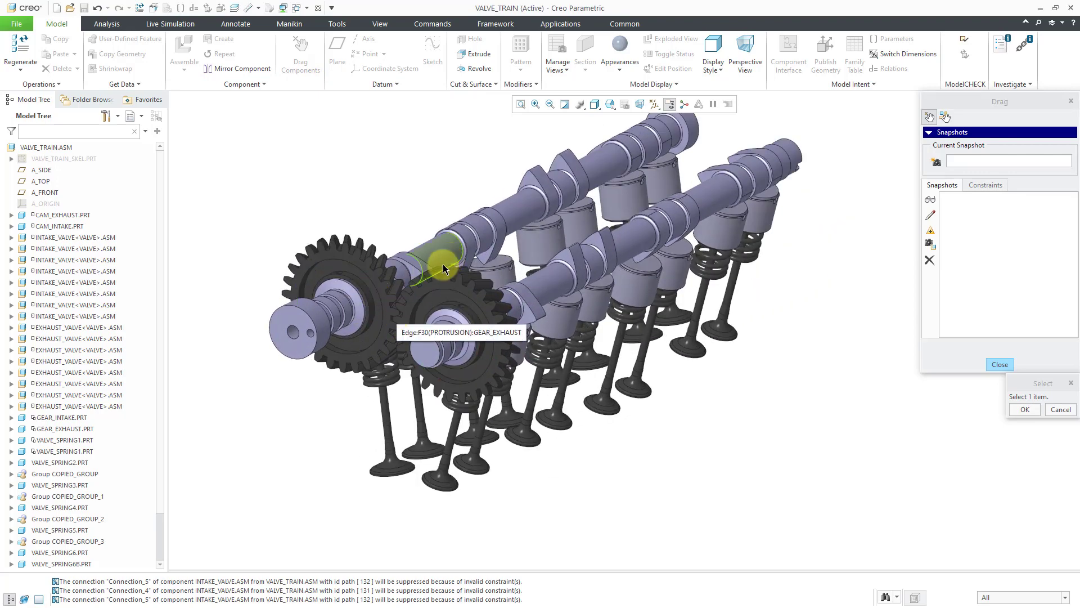
mouse_move(407, 301)
middle_mouse_down("ctrl")
mouse_move(421, 418)
mouse_move(430, 345)
middle_mouse_up("ctrl")
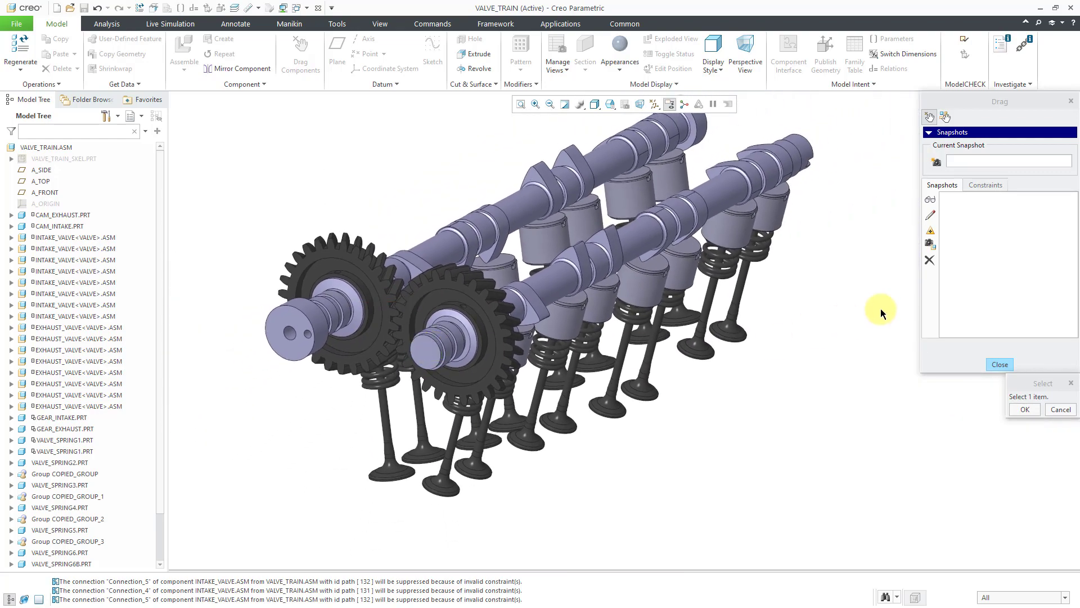
left_click(937, 164)
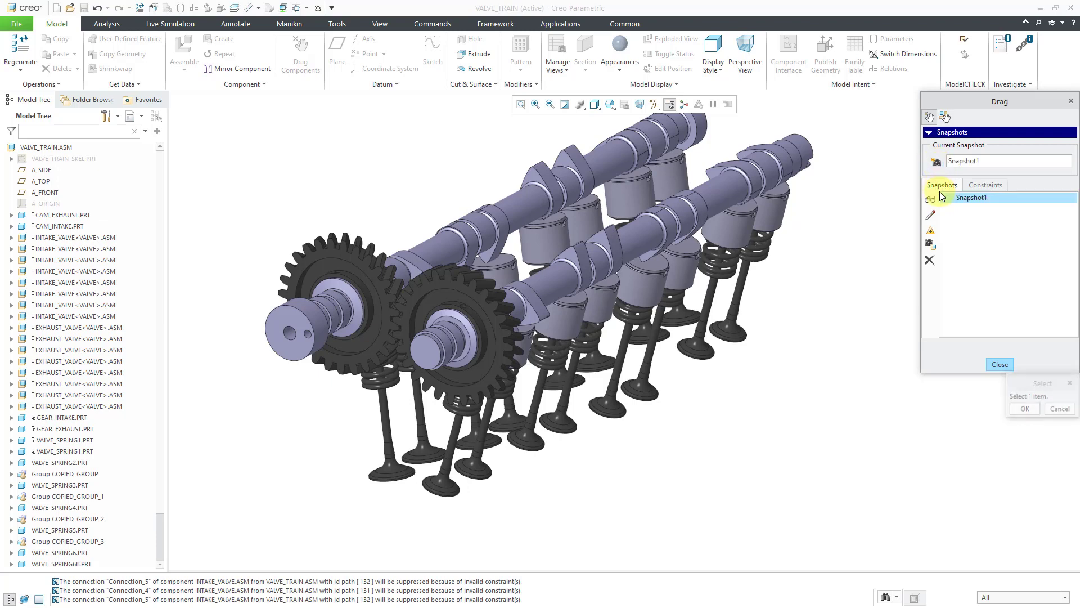
Rename the new snapshot START and finish dragging components
double_click(988, 162)
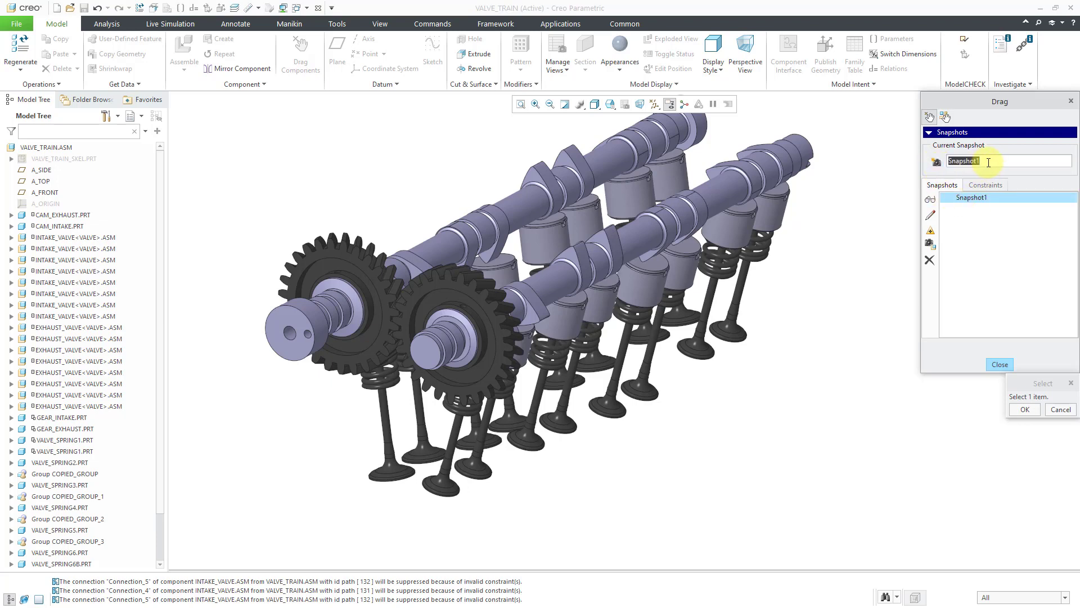
type("START")
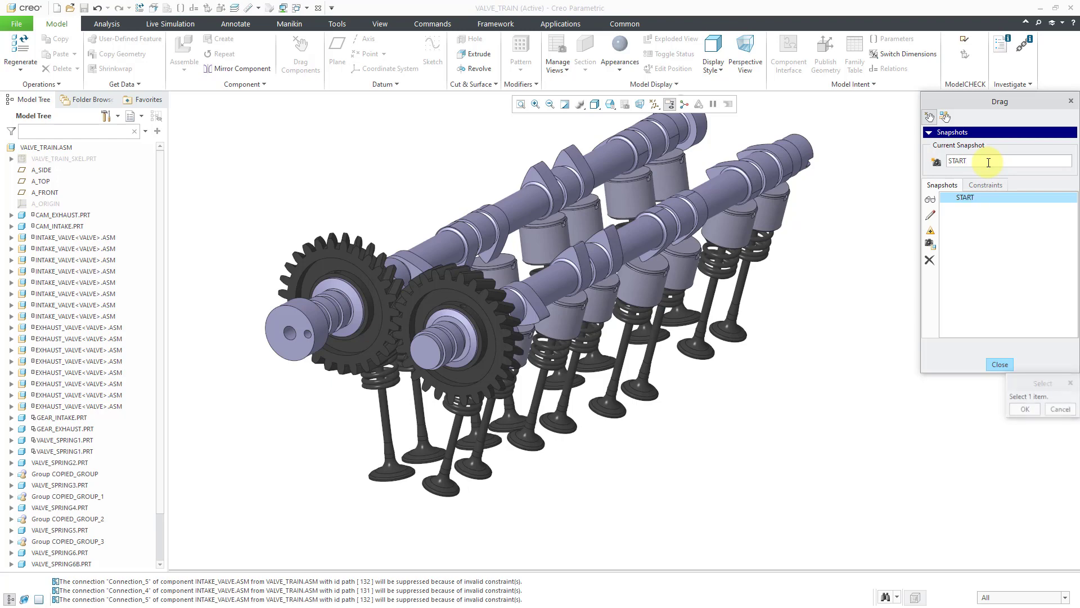
key("Return")
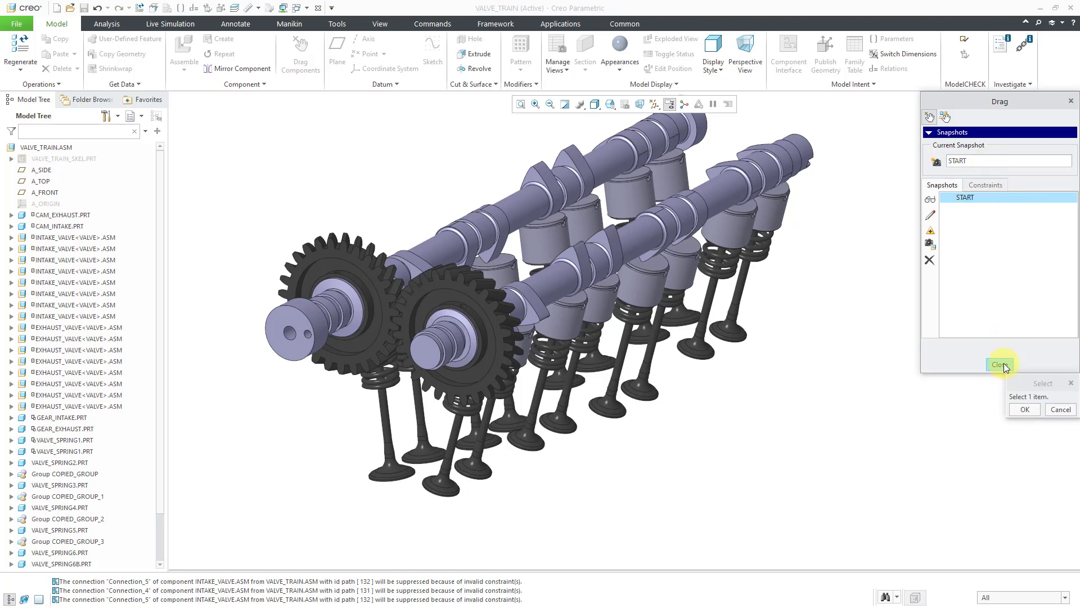
left_click(999, 364)
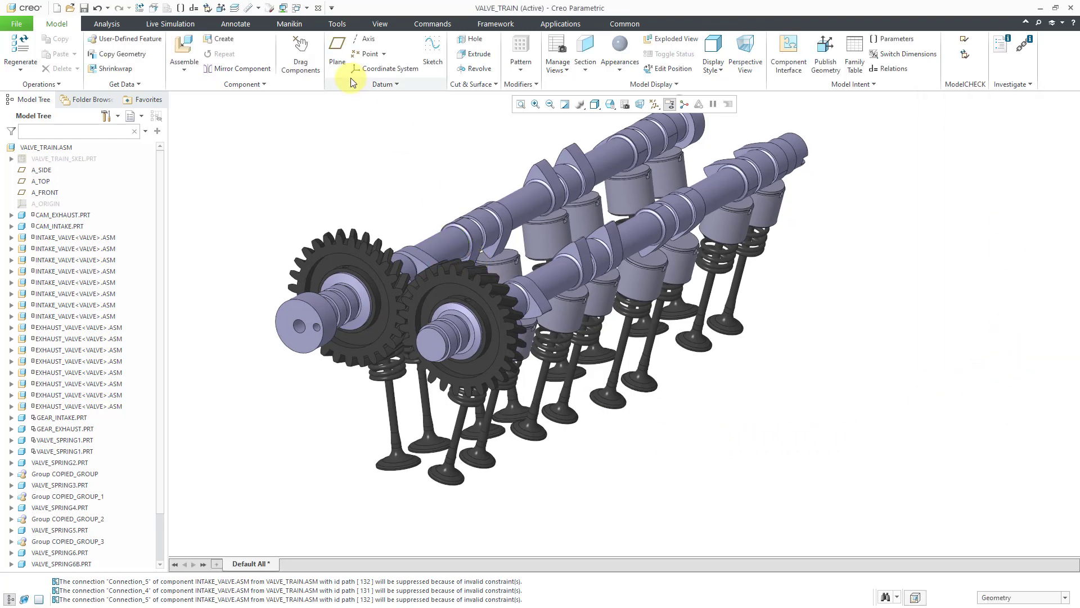
Rotate the intake camshaft and the exhaust camshaft with Drag Components to test their motion, aborting the movement and closing the tool
left_click(308, 53)
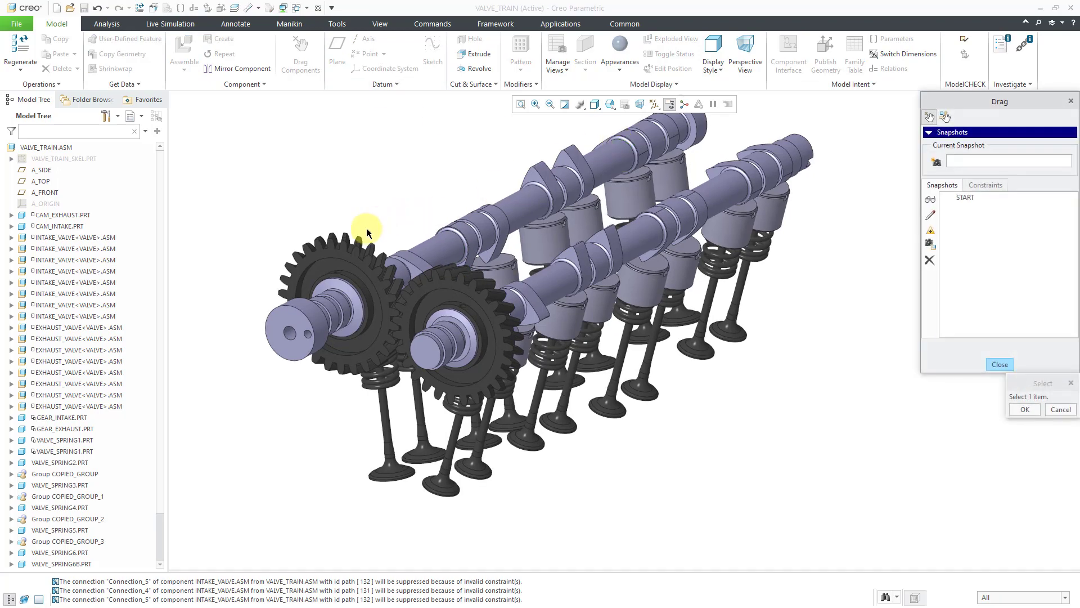
left_click(302, 318)
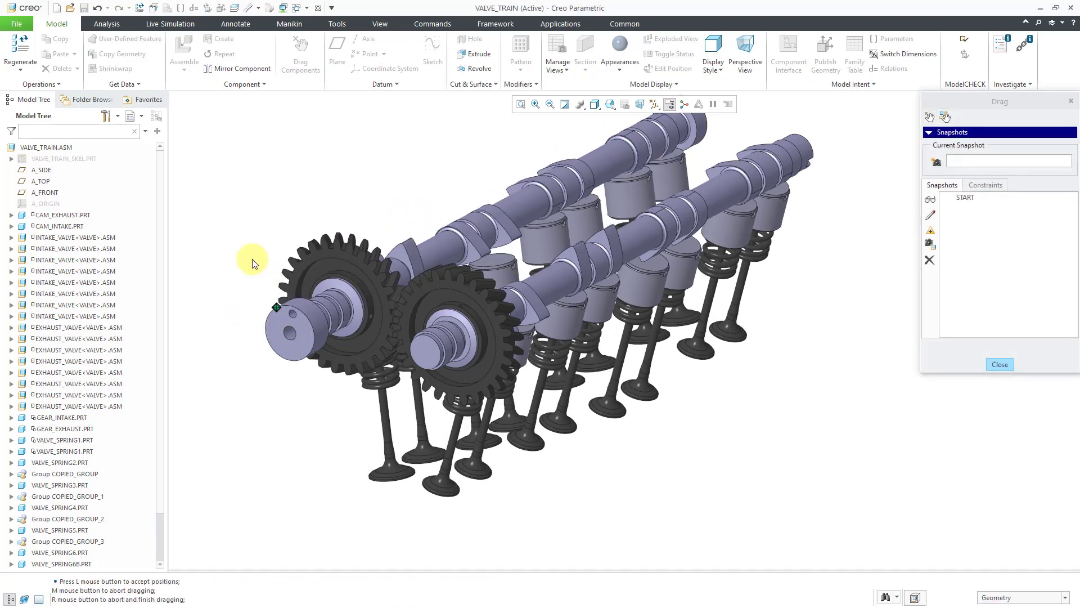
left_click(282, 328)
left_click(432, 341)
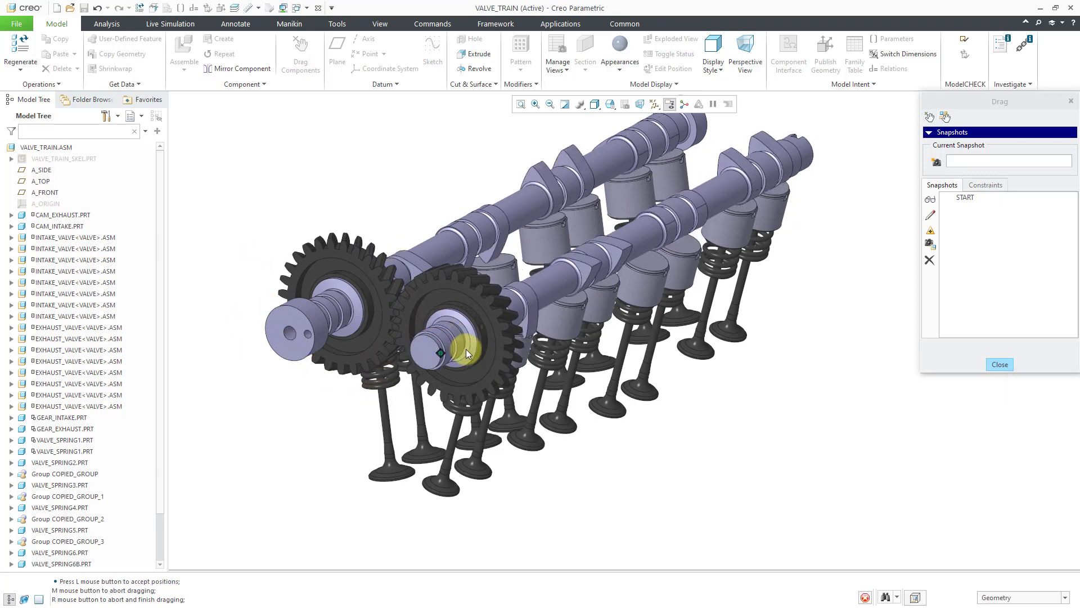
right_click(527, 400)
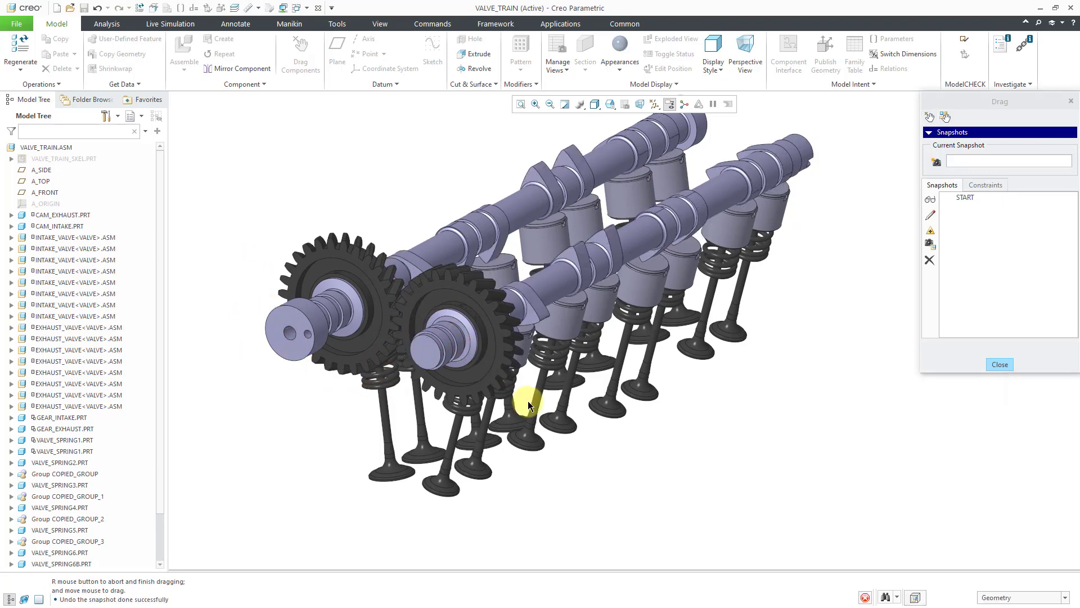
left_click(1008, 366)
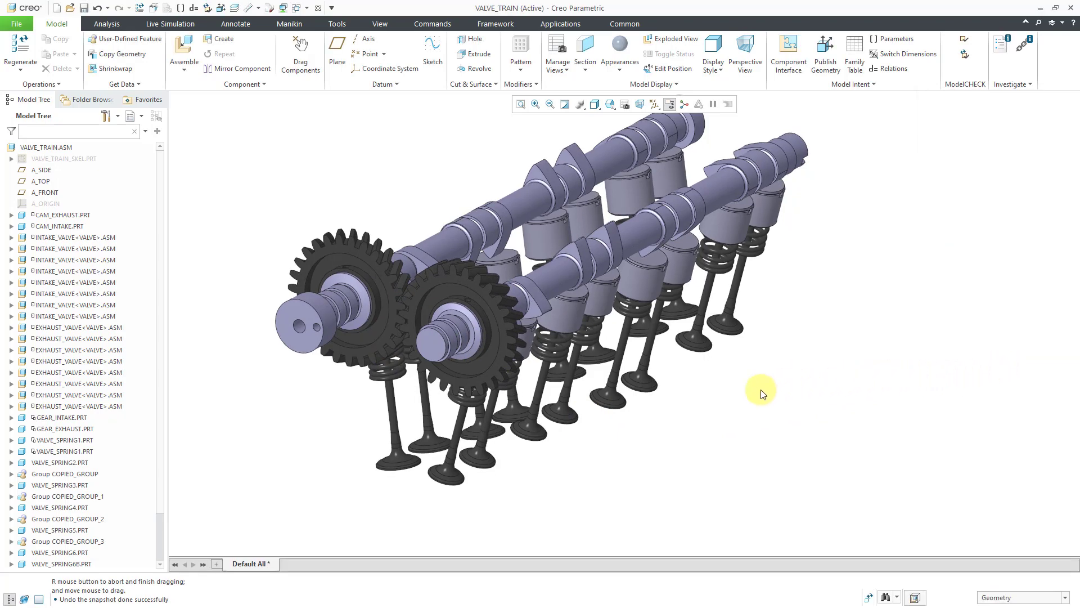
Open the generic instance of GEAR_INTAKE.PRT from the valve train assembly
left_click(365, 338)
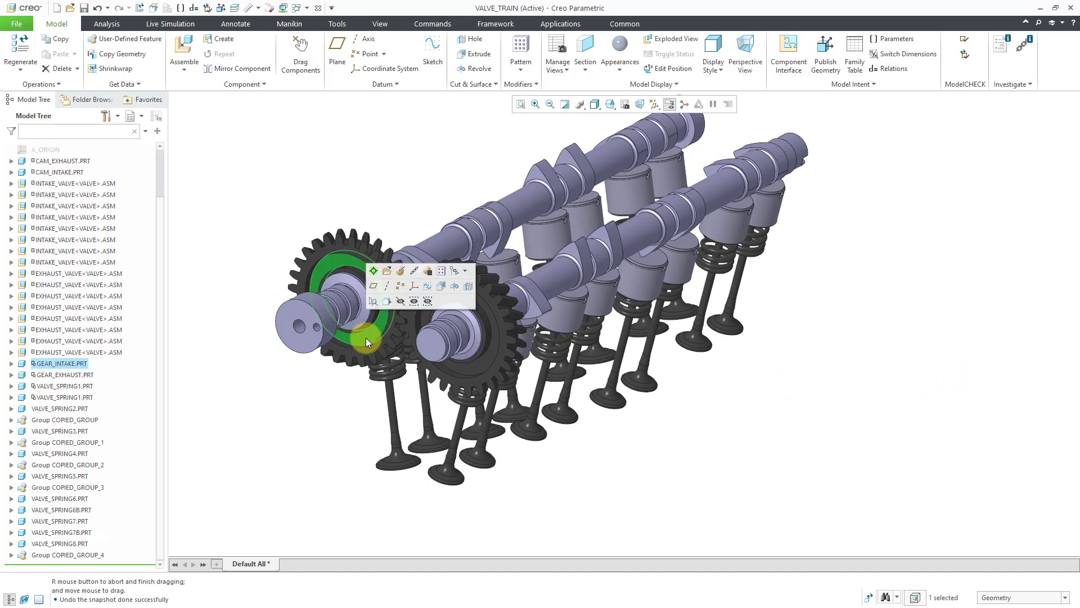
left_click(385, 272)
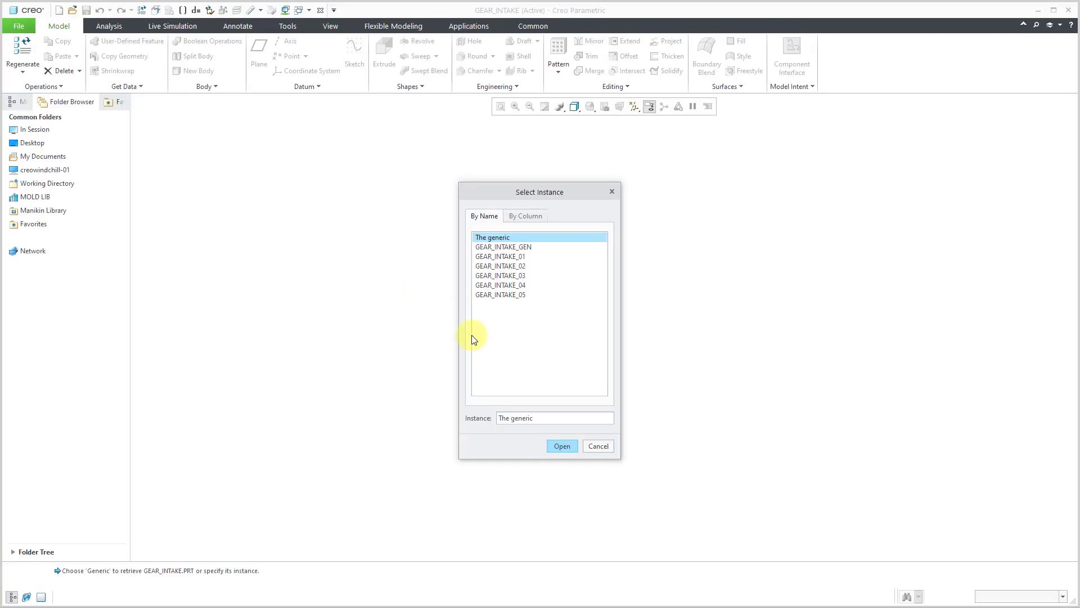
left_click(561, 445)
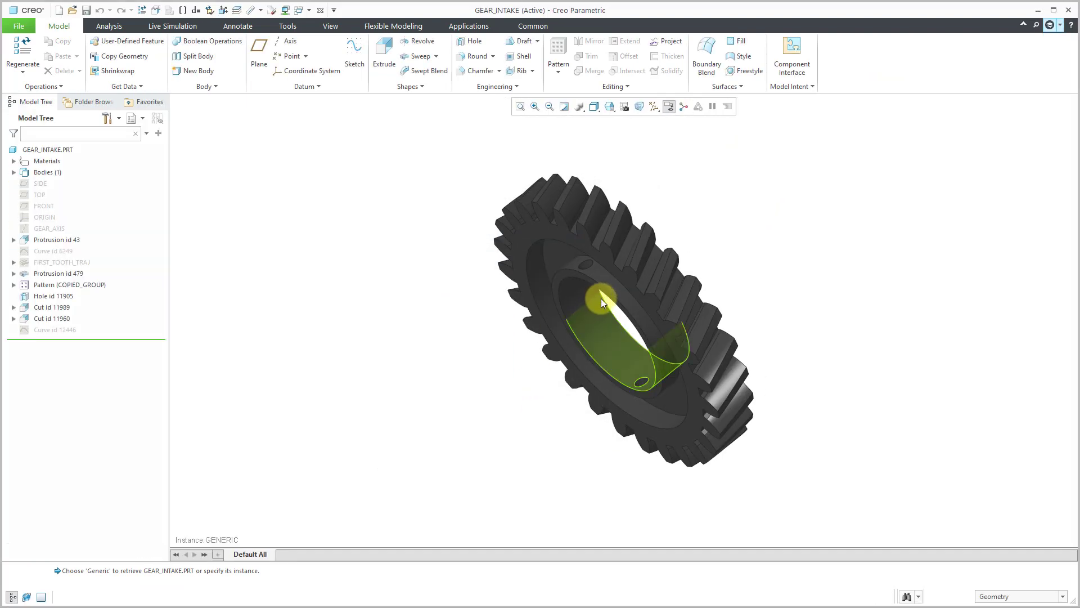
Show the hidden circular curve, Curve id 12446, on the intake gear
middle_click_drag(619, 315, 629, 277)
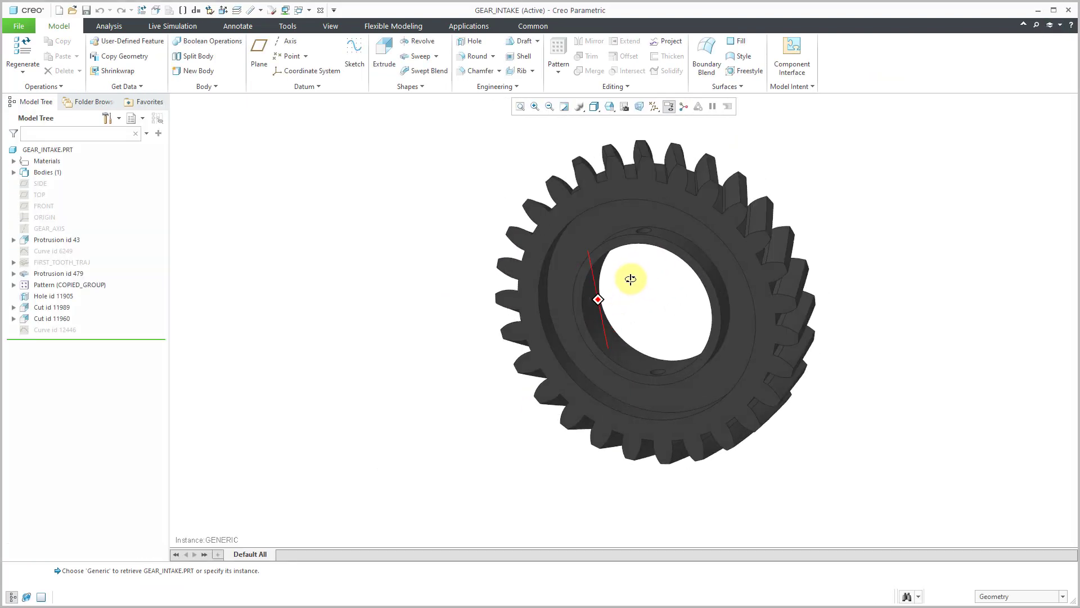
left_click(61, 329)
left_click(83, 292)
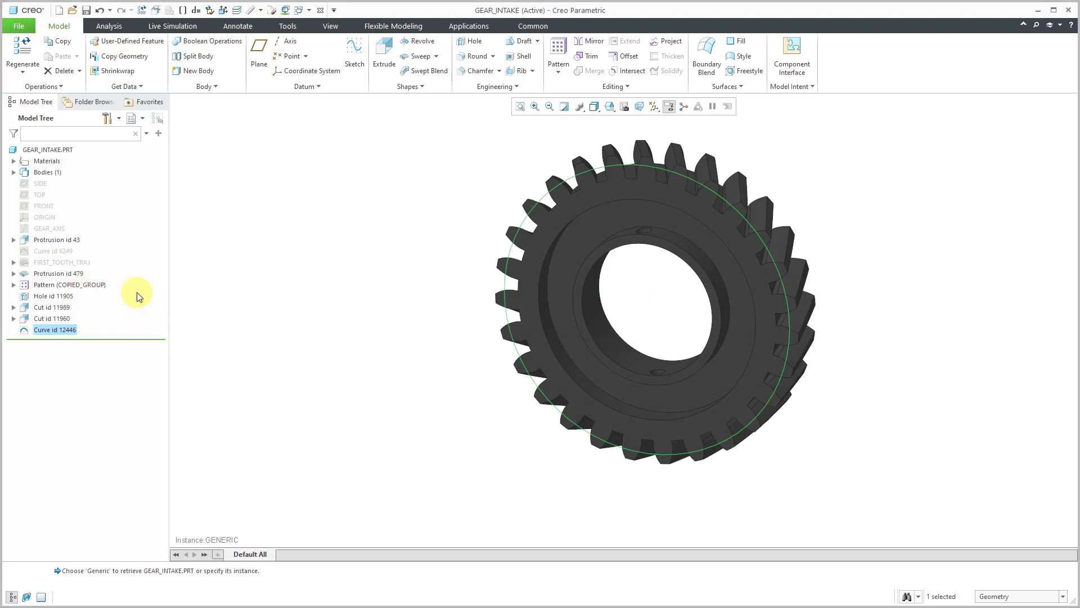
left_click(406, 206)
mouse_move(551, 190)
middle_mouse_down()
mouse_move(597, 174)
mouse_move(567, 162)
mouse_move(548, 188)
middle_mouse_up()
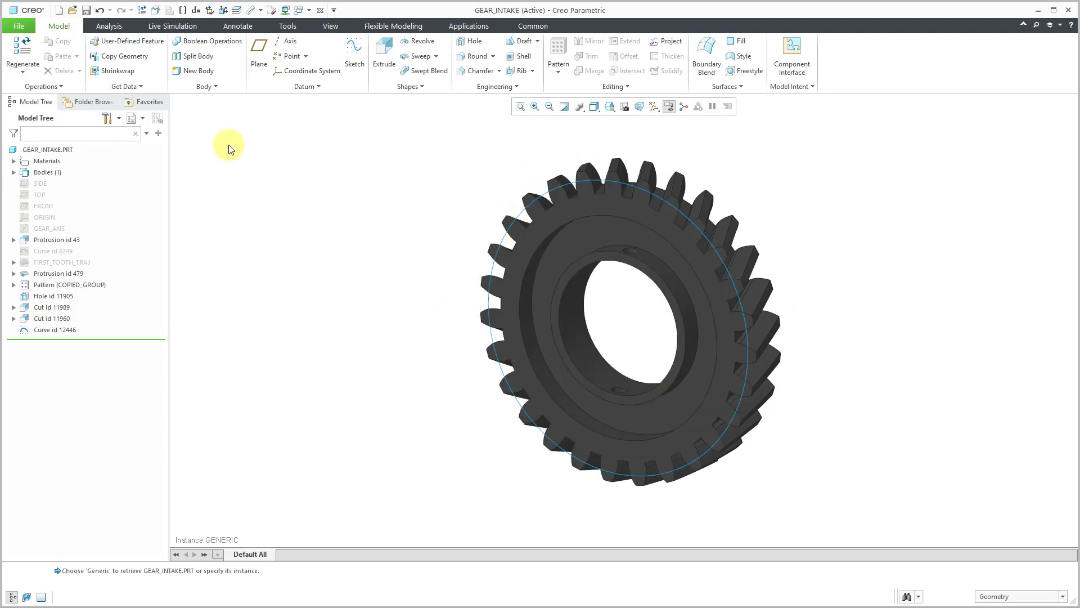
Measure the diameter of the circular curve on the intake gear, copy the diameter value, and close the measurement
left_click(123, 27)
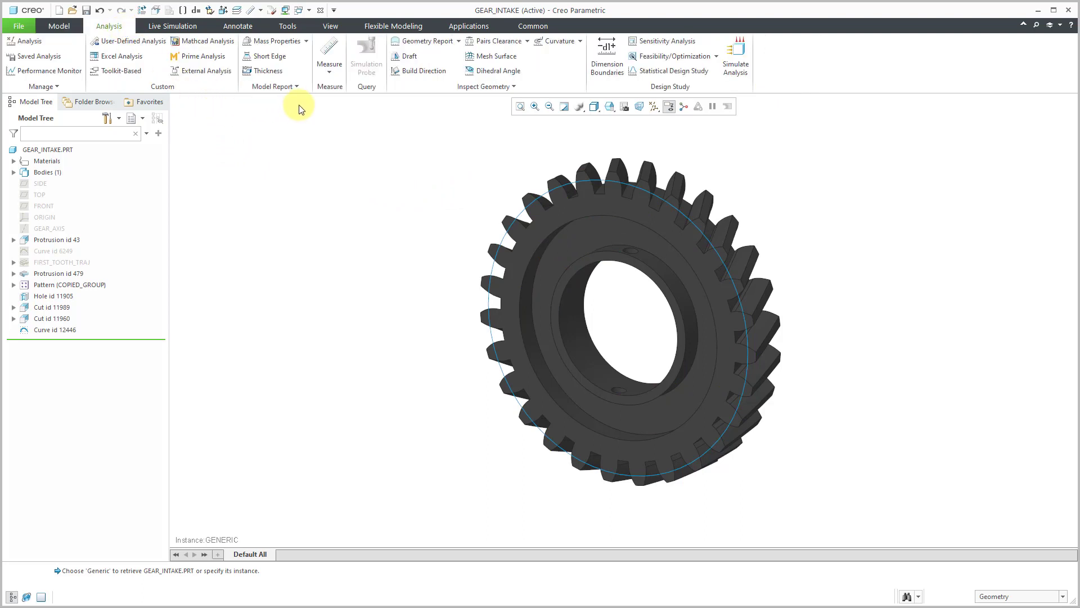
left_click(328, 72)
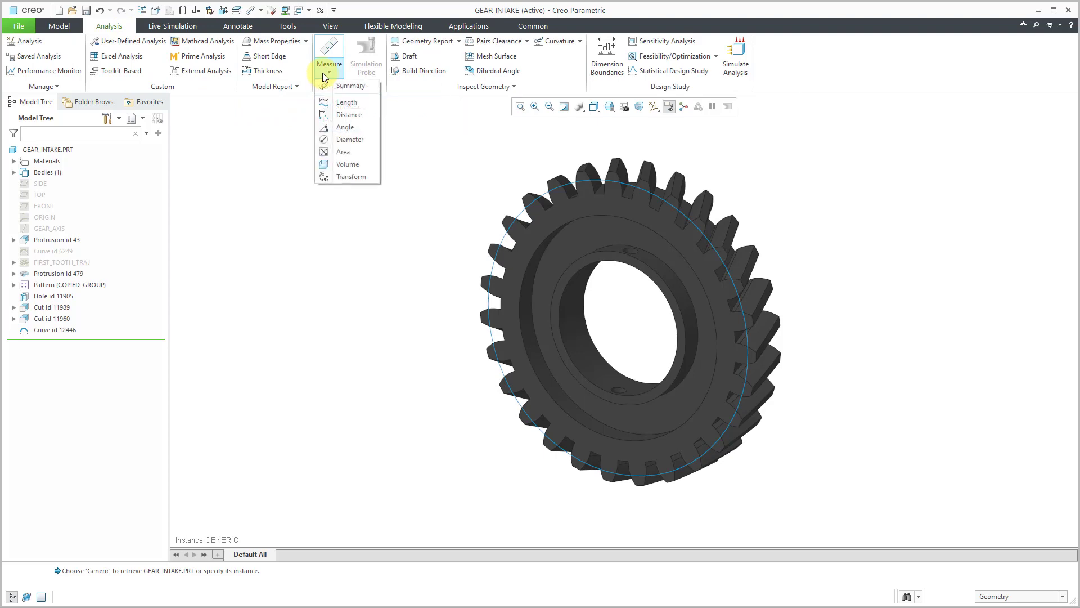
left_click(347, 141)
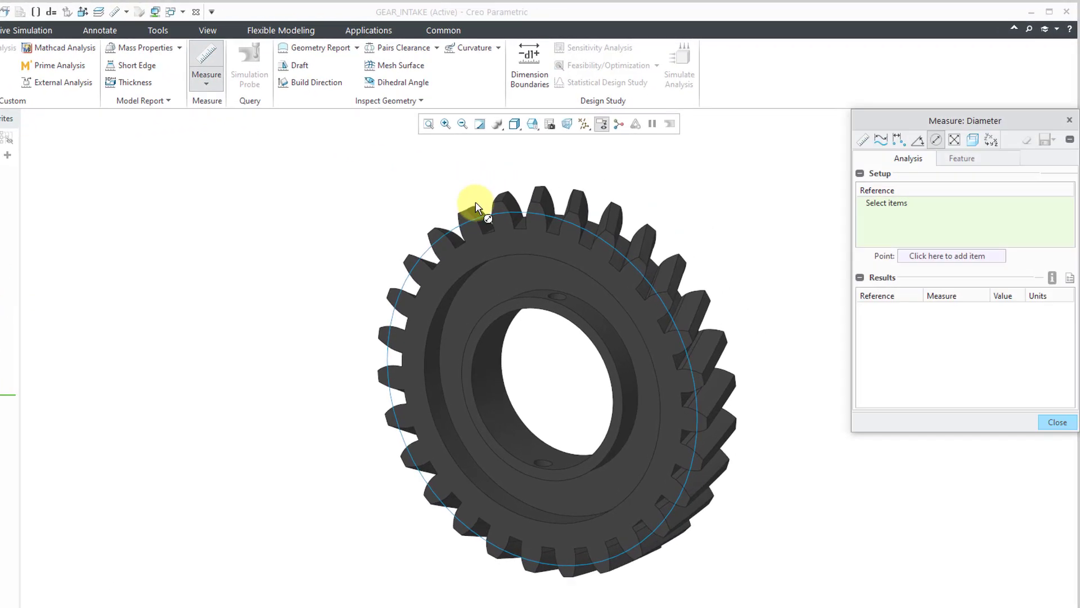
left_click(559, 188)
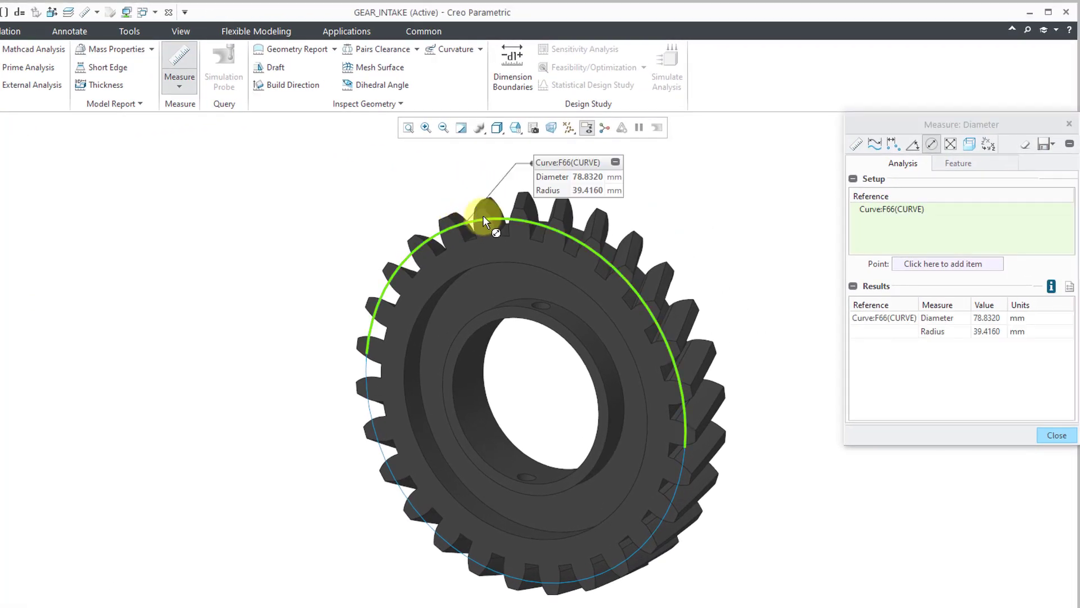
right_click(585, 177)
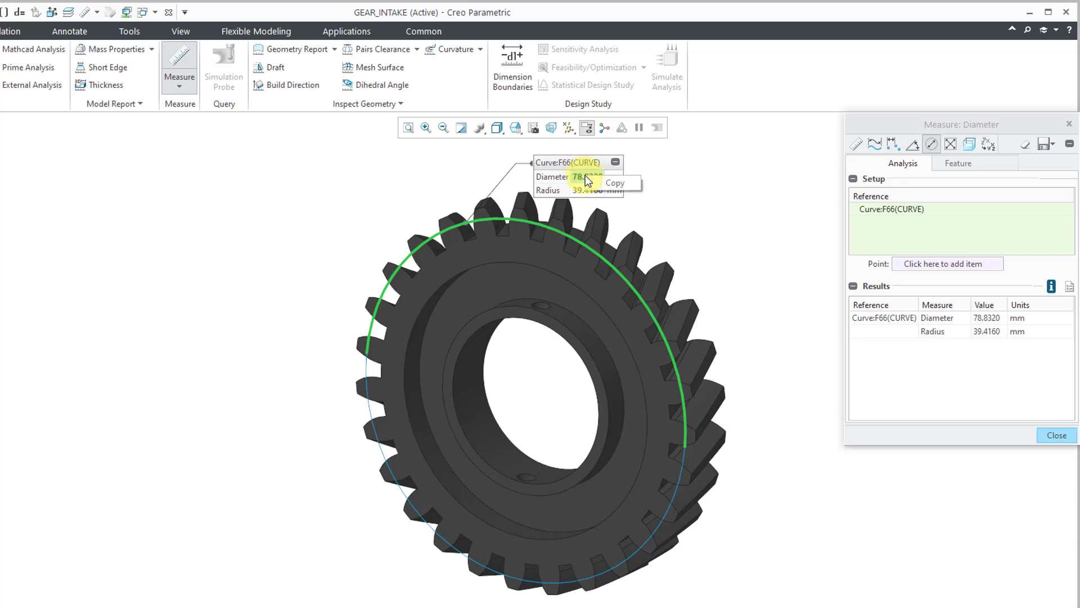
left_click(613, 186)
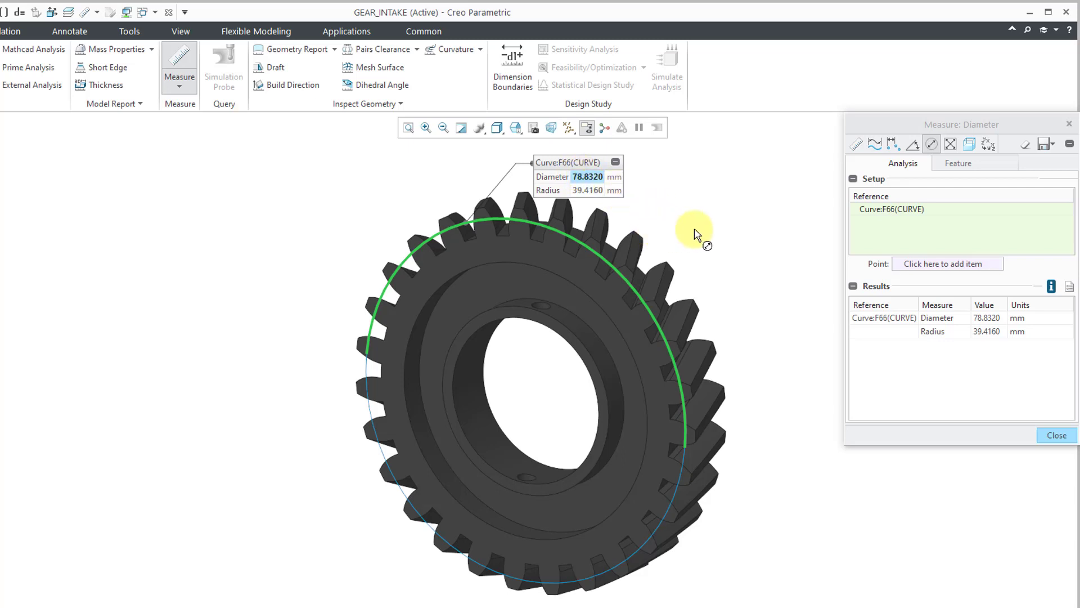
left_click(1056, 435)
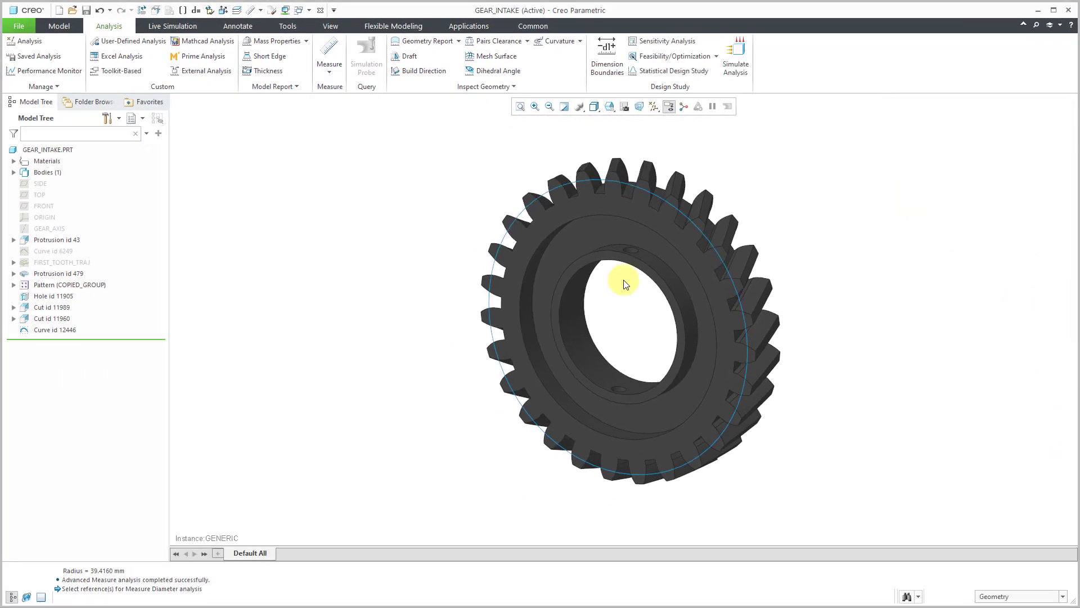
Hide Curve id 12446 on the intake gear, close the open part windows, and return to the VALVE_TRAIN assembly
right_click(50, 332)
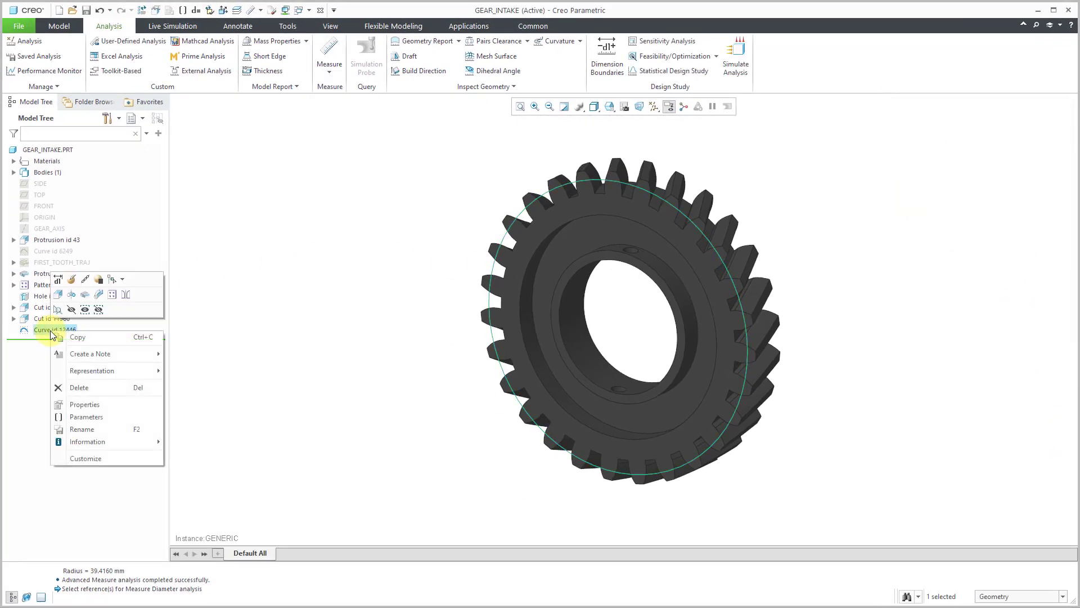
left_click(72, 309)
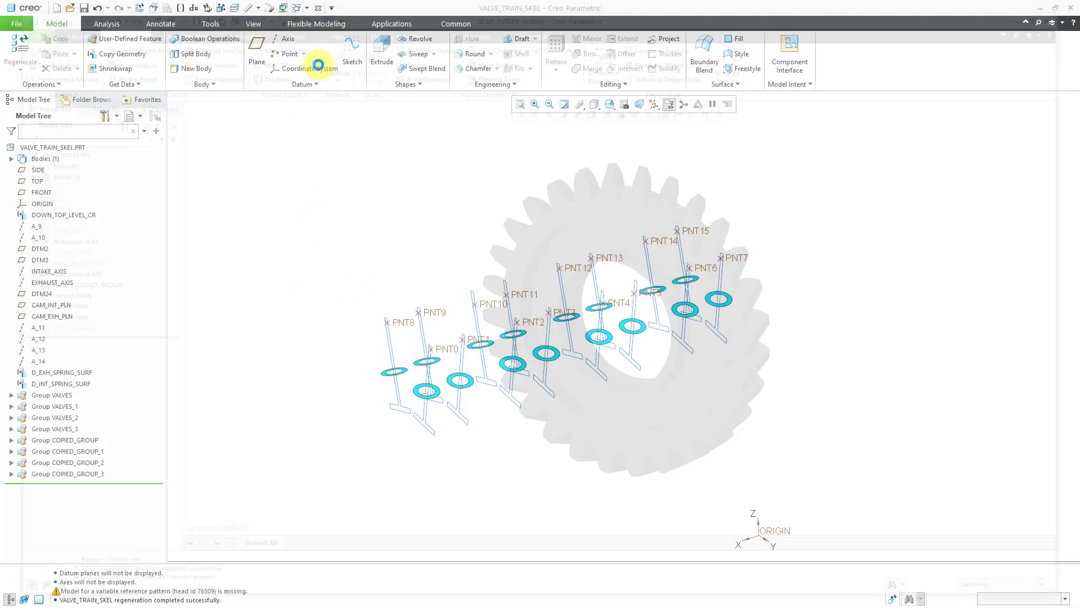
left_click(318, 8)
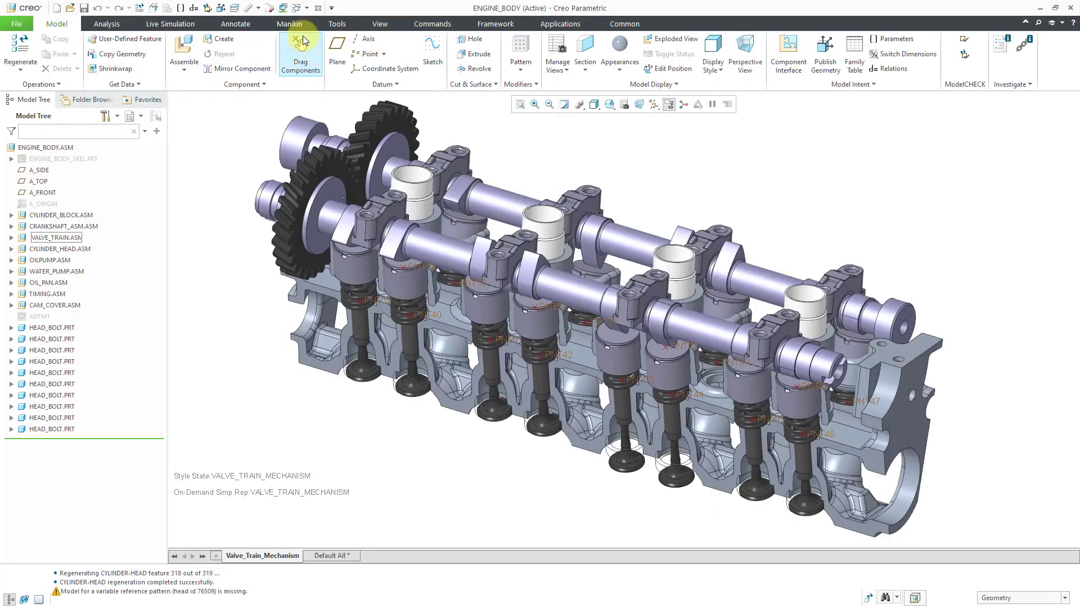
left_click(307, 8)
left_click(339, 20)
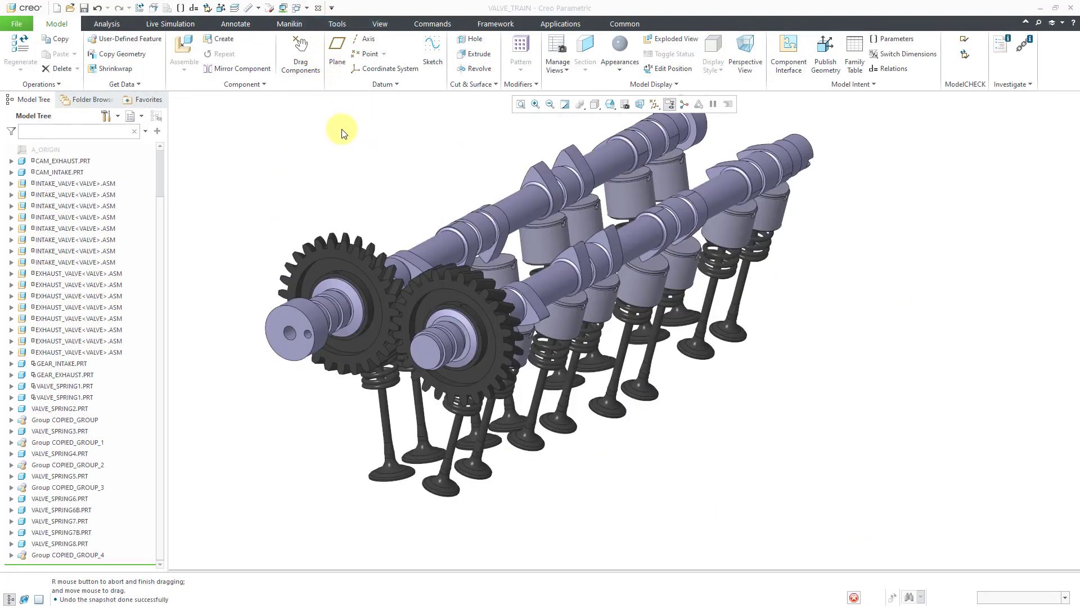
mouse_move(573, 333)
middle_mouse_down()
mouse_move(622, 305)
mouse_move(552, 331)
middle_mouse_up()
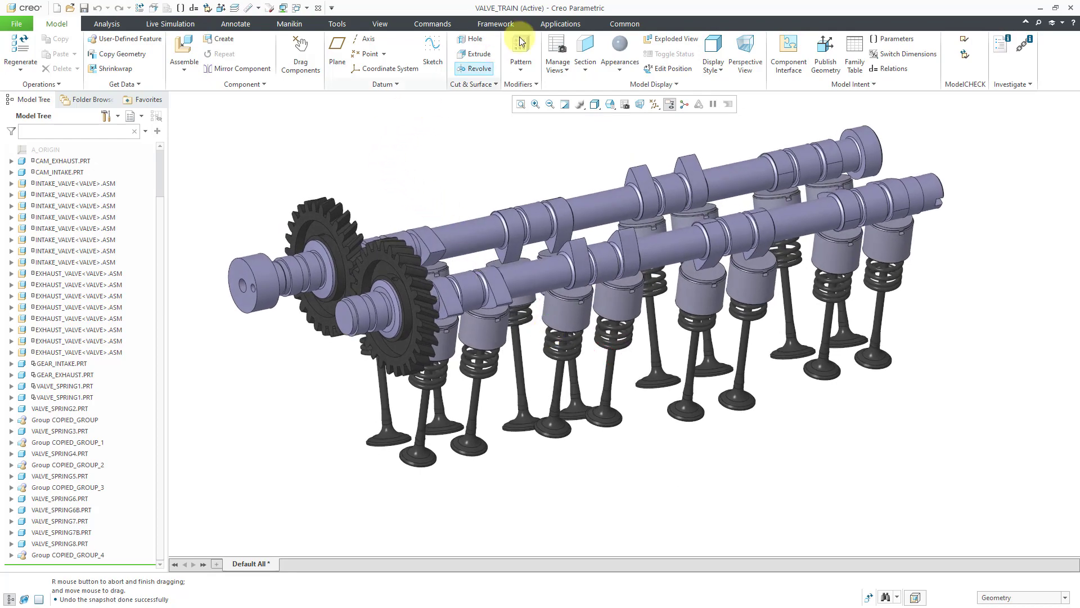
left_click(560, 24)
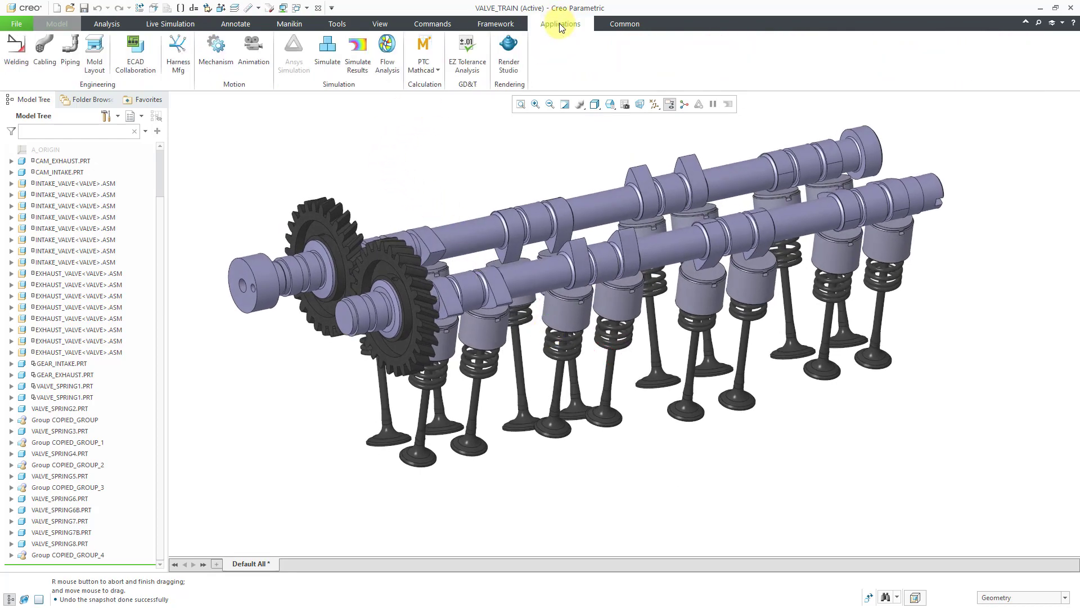
left_click(216, 45)
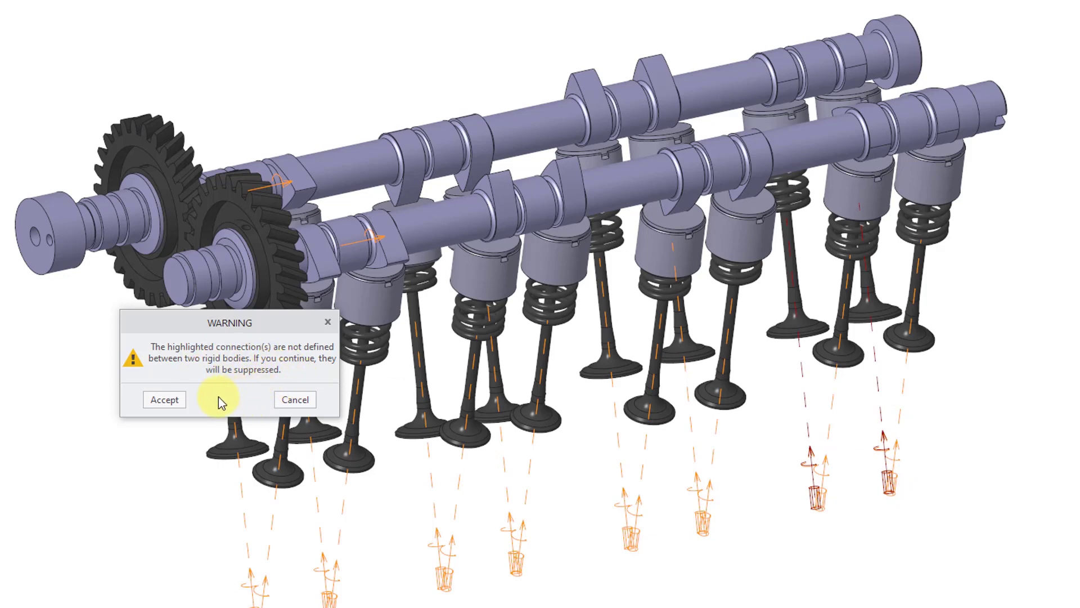
left_click(294, 399)
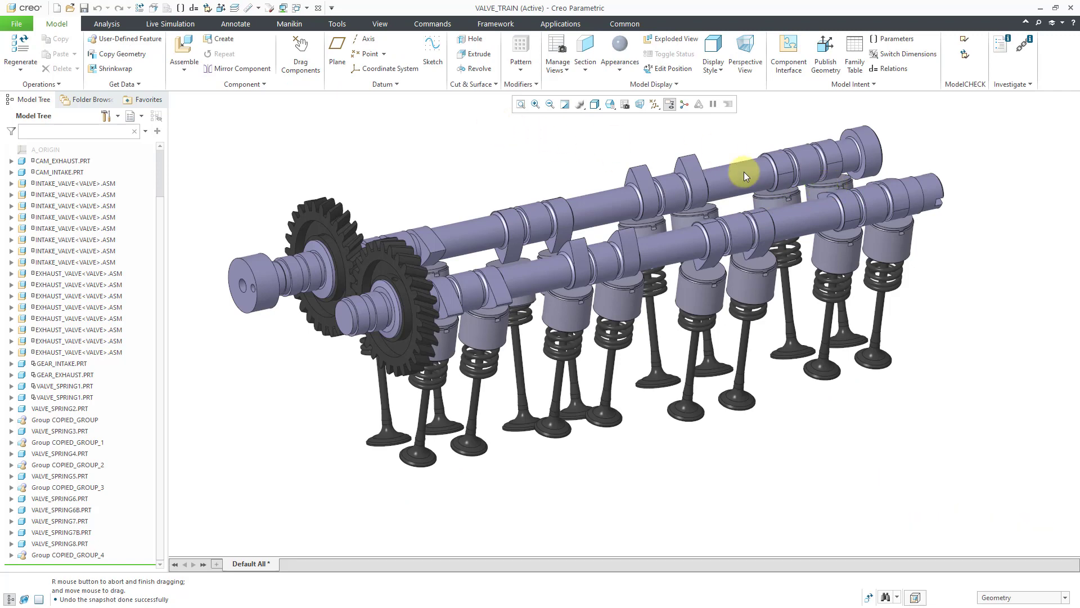
Examine both Coincident placement constraints and their references on VALVE_SPRING2.PRT, and leave the placement definition without changes
left_click(771, 204)
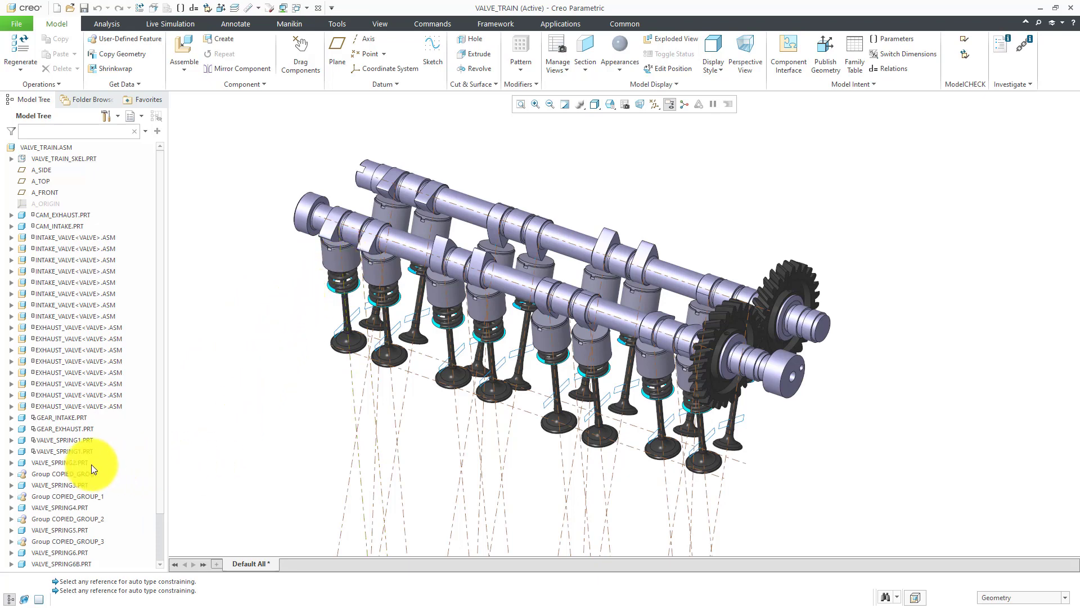
left_click(69, 462)
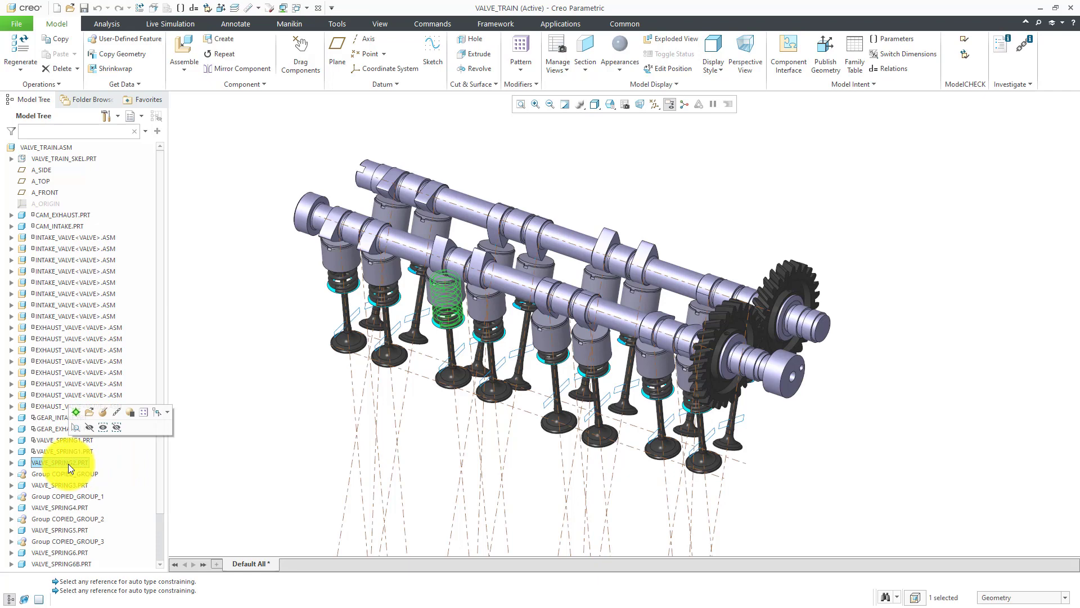
left_click(101, 414)
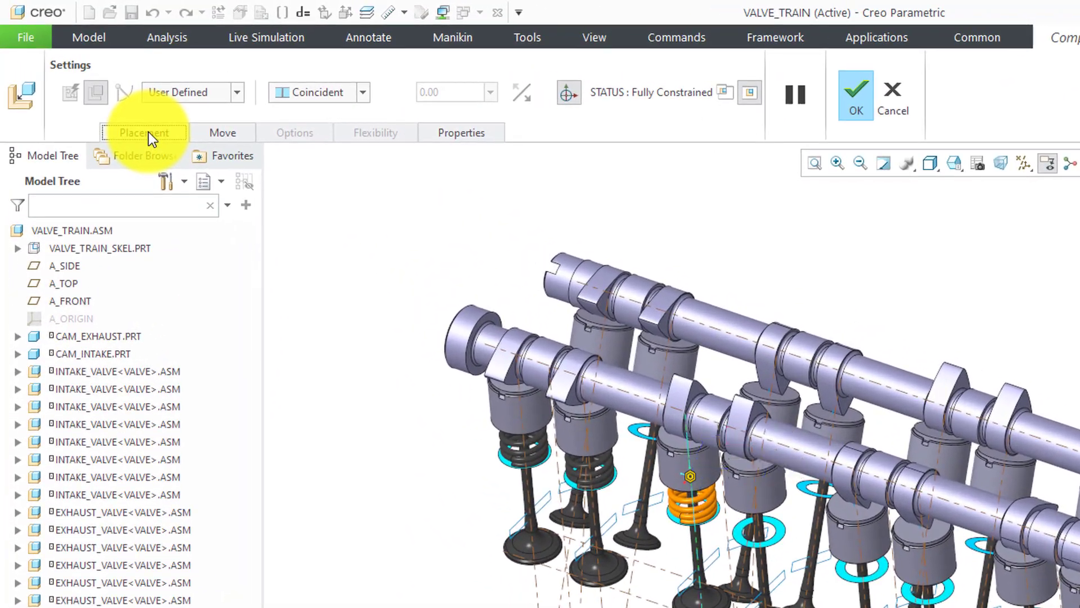
left_click(93, 86)
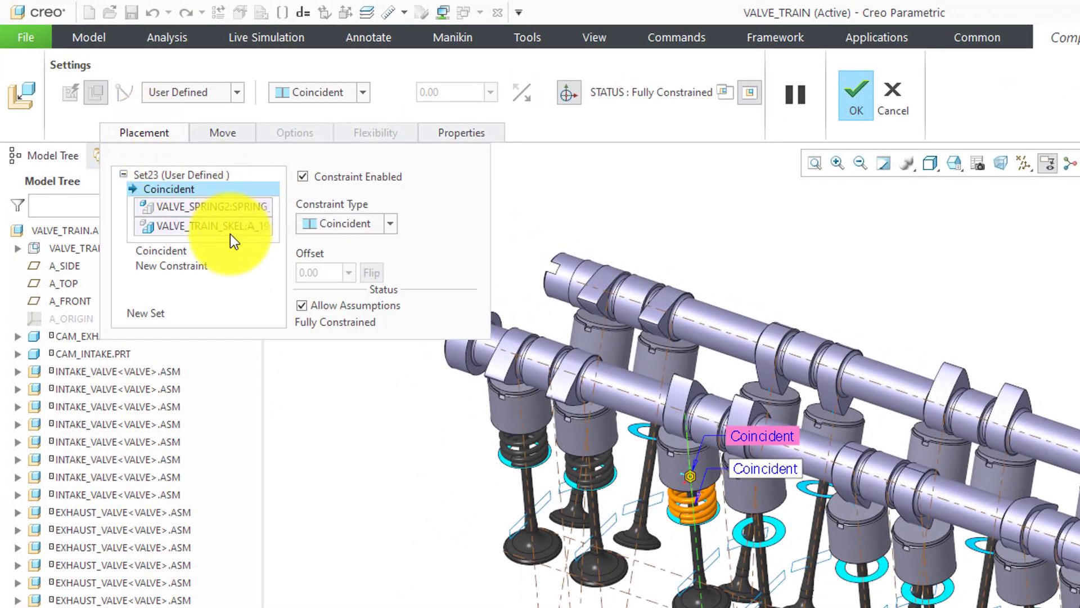
left_click(186, 251)
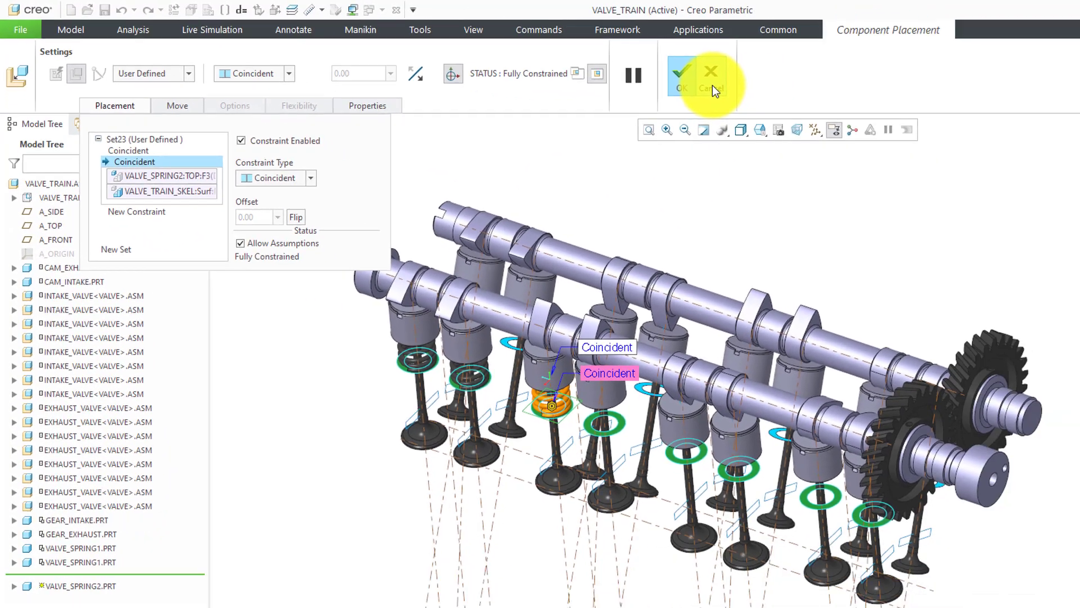
left_click(855, 90)
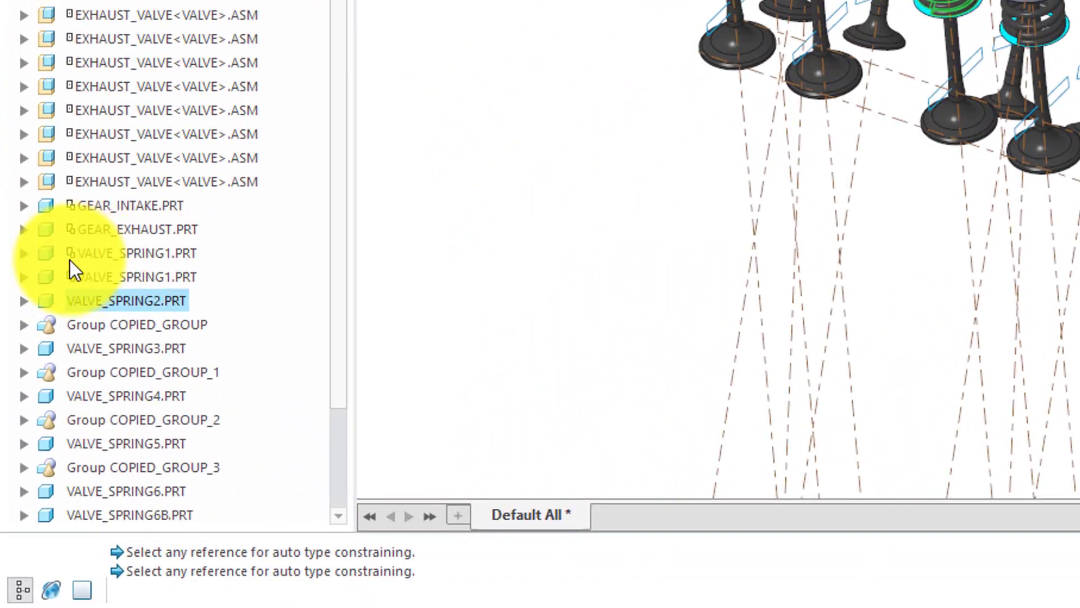
Examine the placement references of the first VALVE_SPRING1.PRT component, and leave its definition without changes
left_click(120, 253)
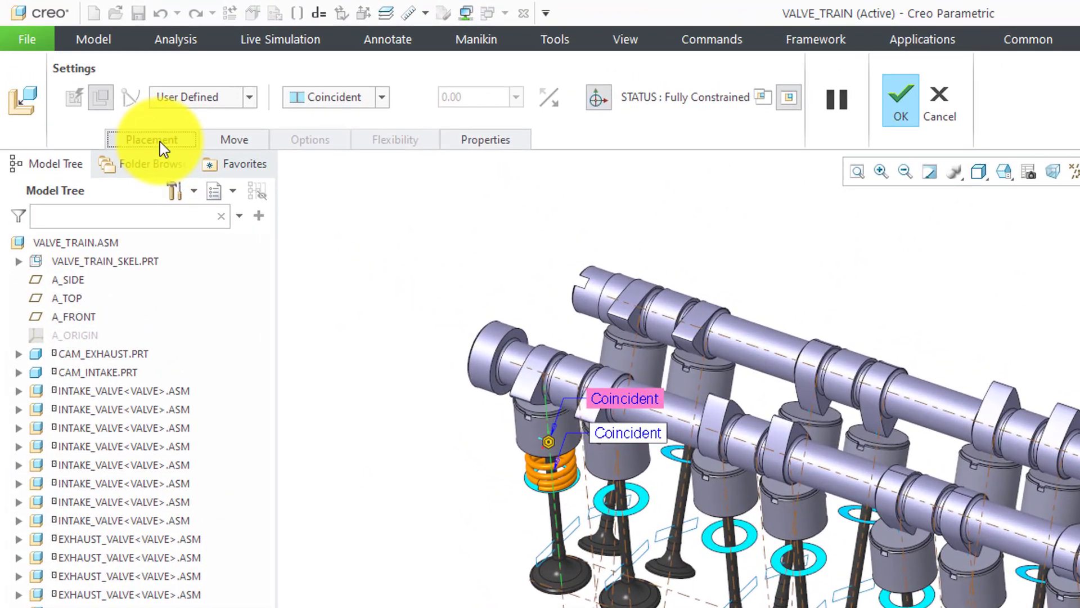
left_click(92, 85)
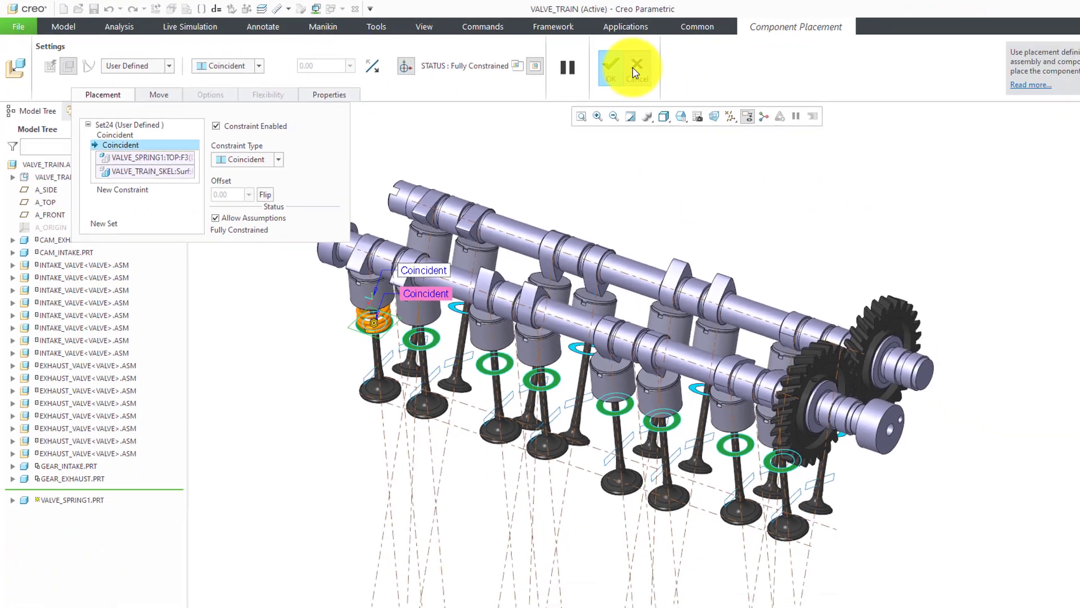
left_click(874, 96)
left_click(222, 212)
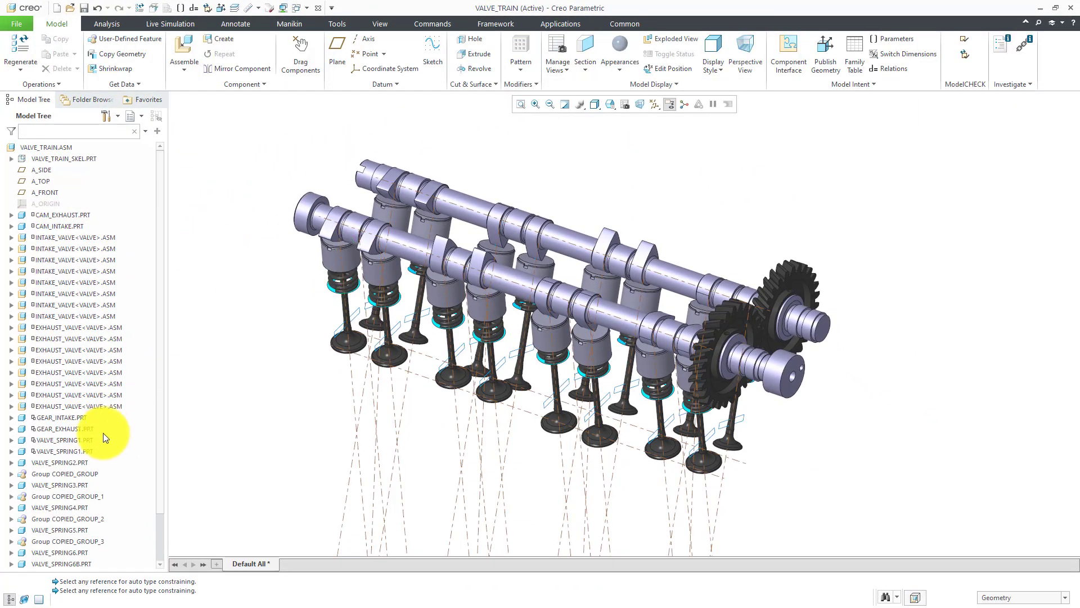
Edit the references of the first VALVE_SPRING1.PRT, replacing the intake valve's axis AA_1 with the matching skeleton axis
left_click(71, 441)
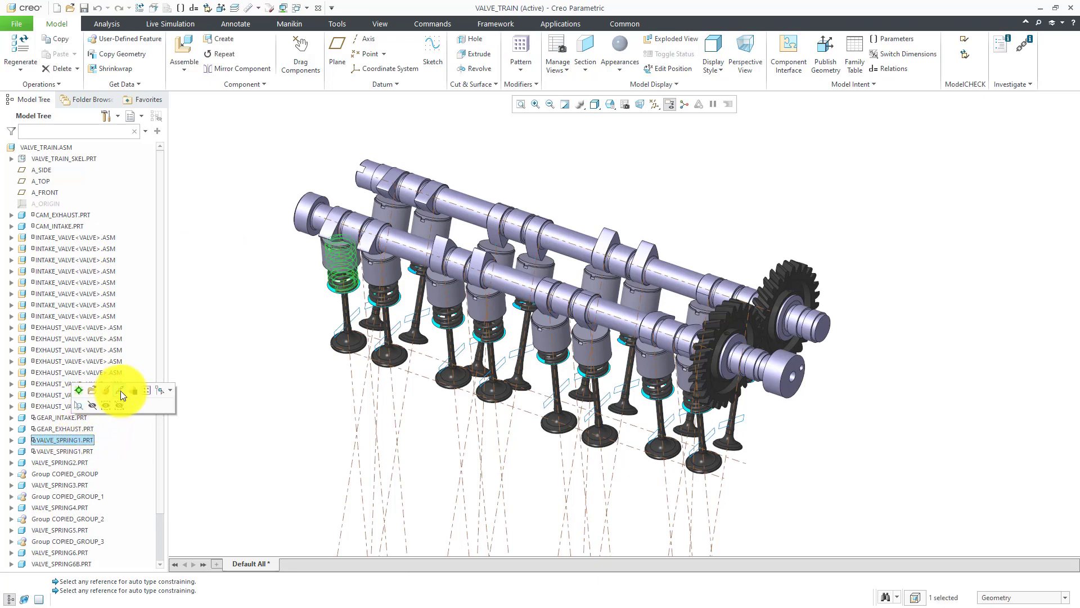
left_click(121, 390)
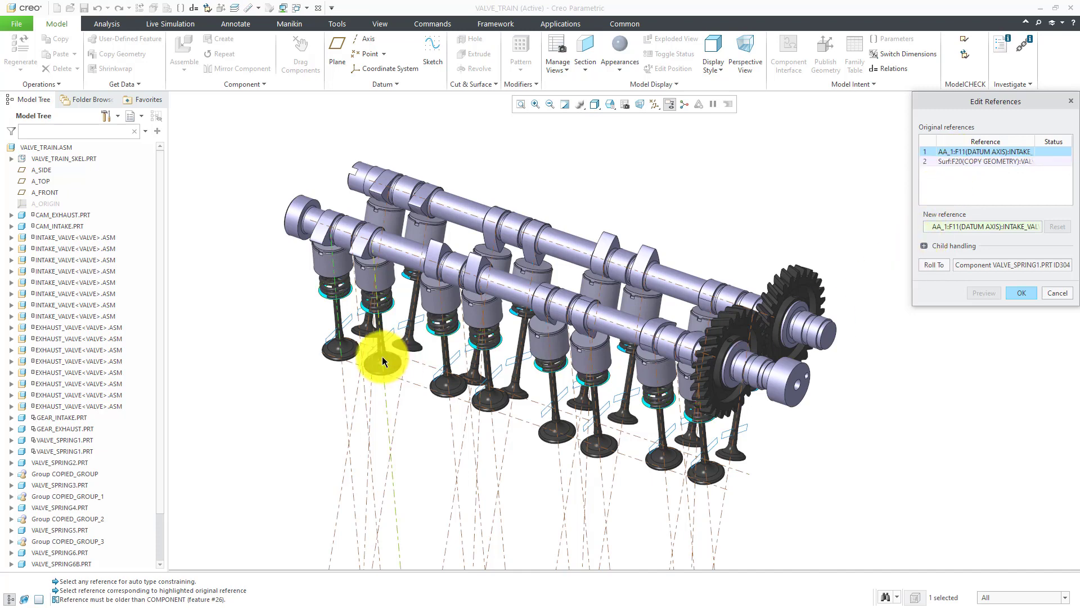
left_click(341, 372)
left_click(1033, 294)
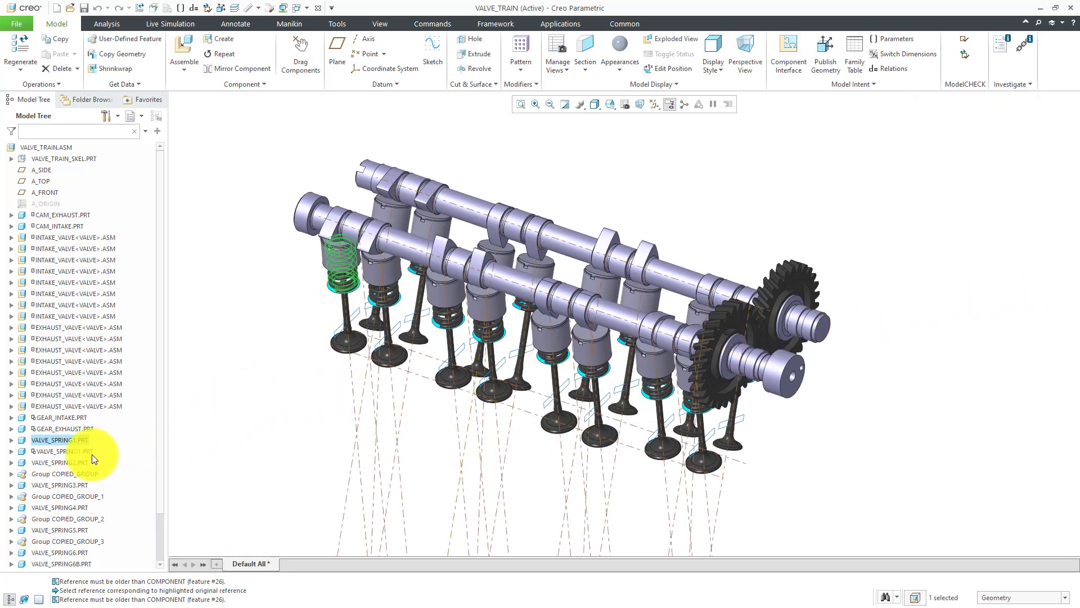
Edit the references of the second VALVE_SPRING1.PRT, replacing the intake valve's axis AA_1 with axis A_22 of VALVE_TRAIN_SKEL
left_click(66, 449)
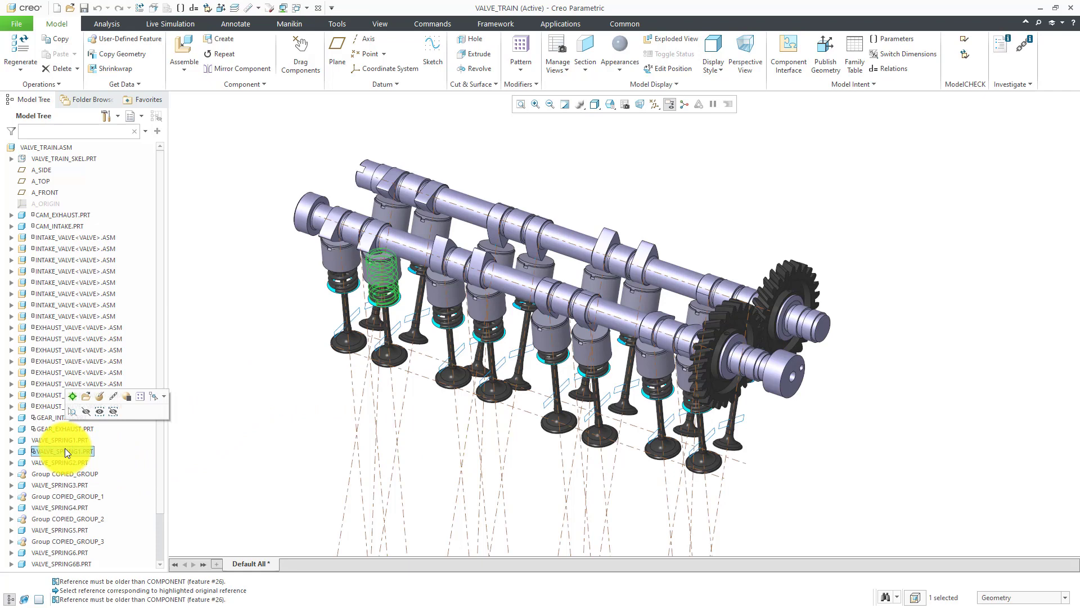
left_click(111, 395)
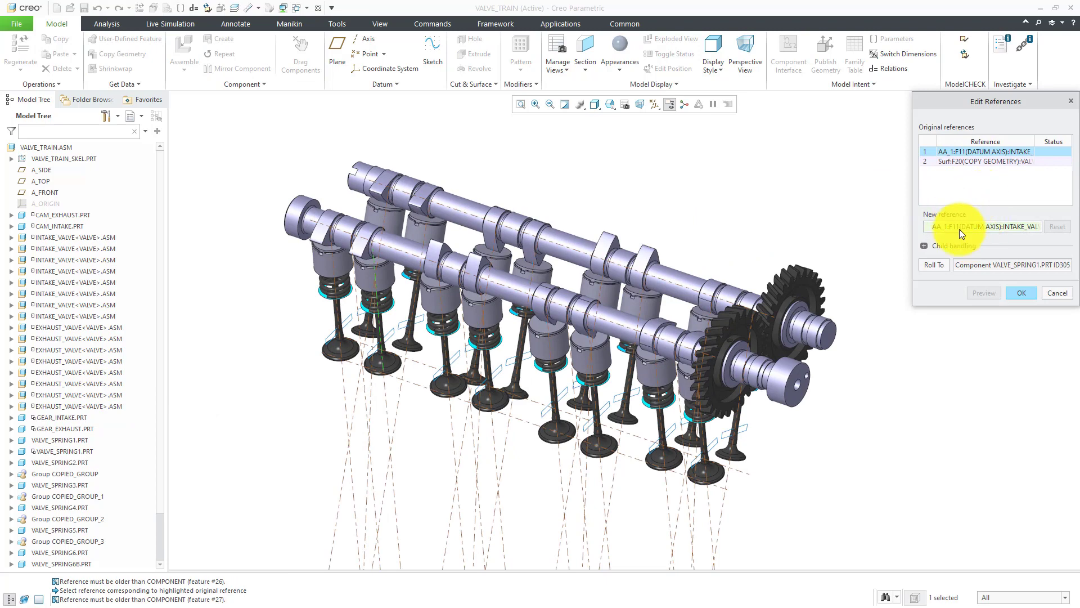
left_click(385, 403)
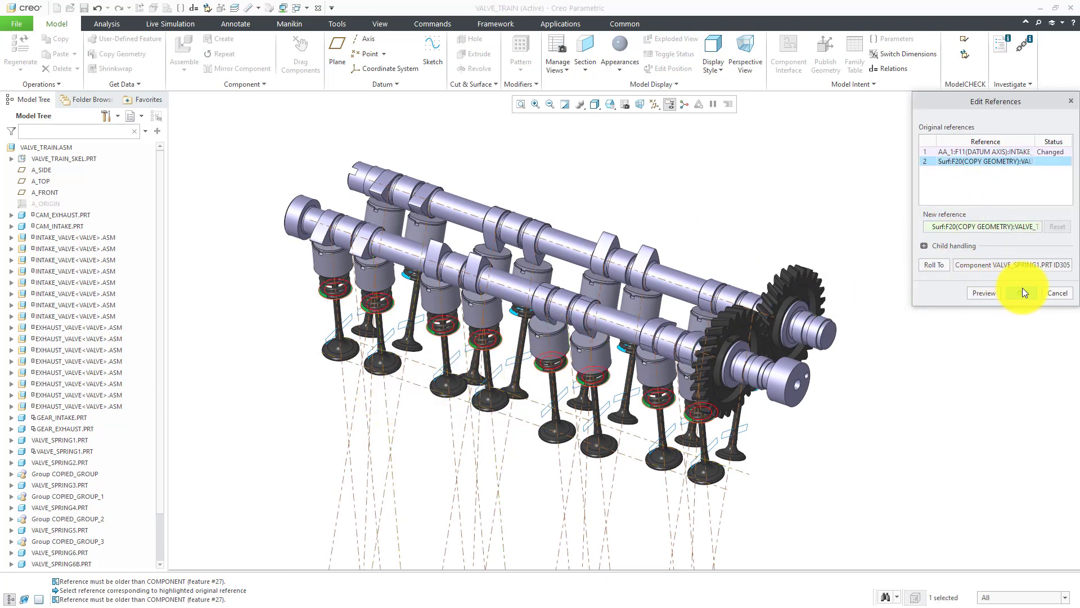
left_click(1021, 289)
left_click(849, 233)
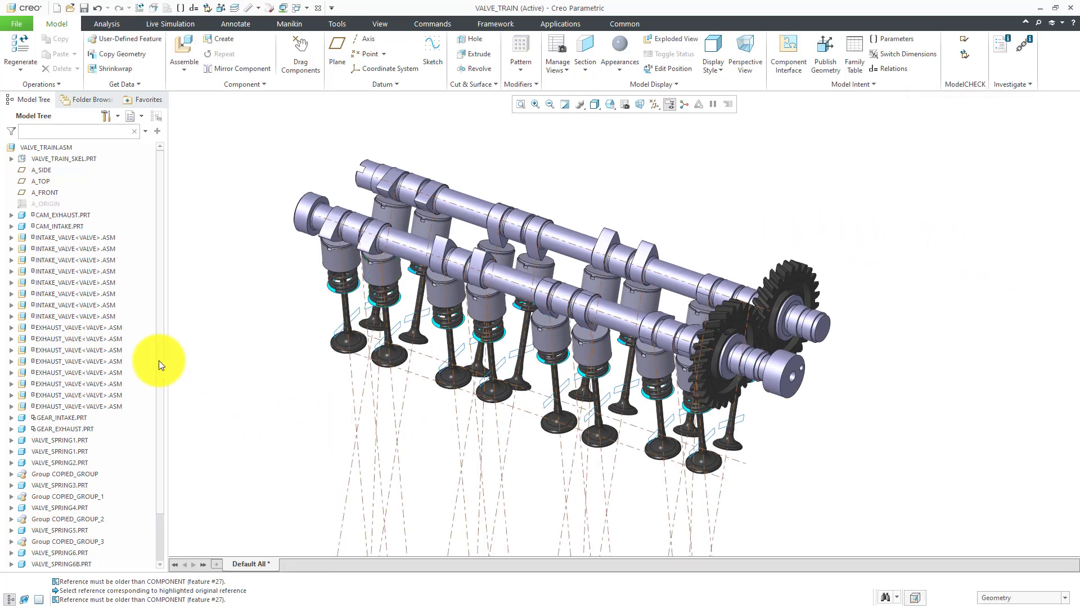
Open the valve train assembly in the Mechanism application
left_click(576, 26)
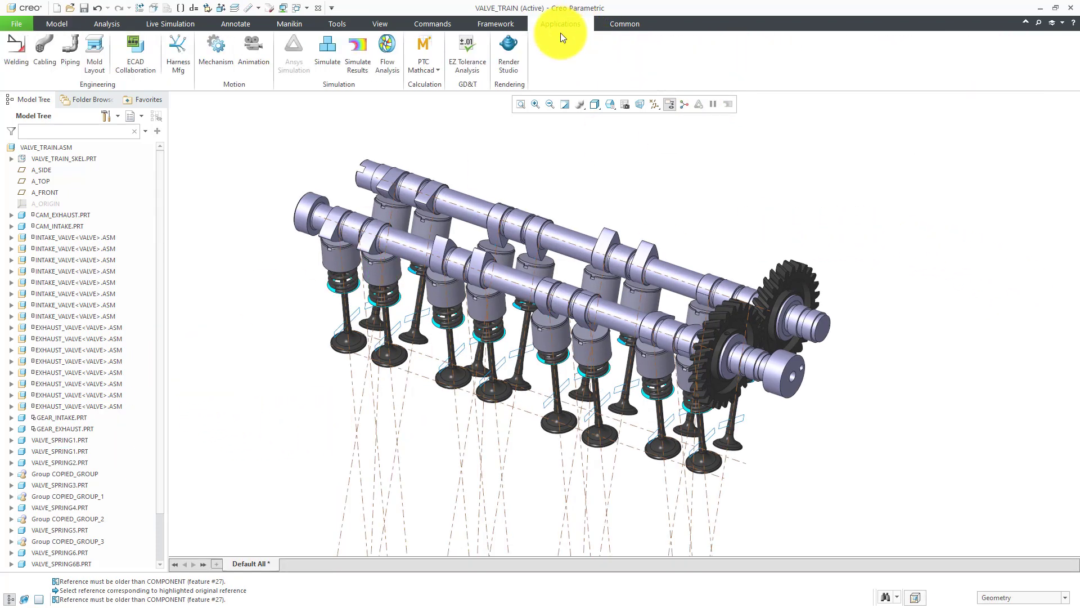
left_click(214, 52)
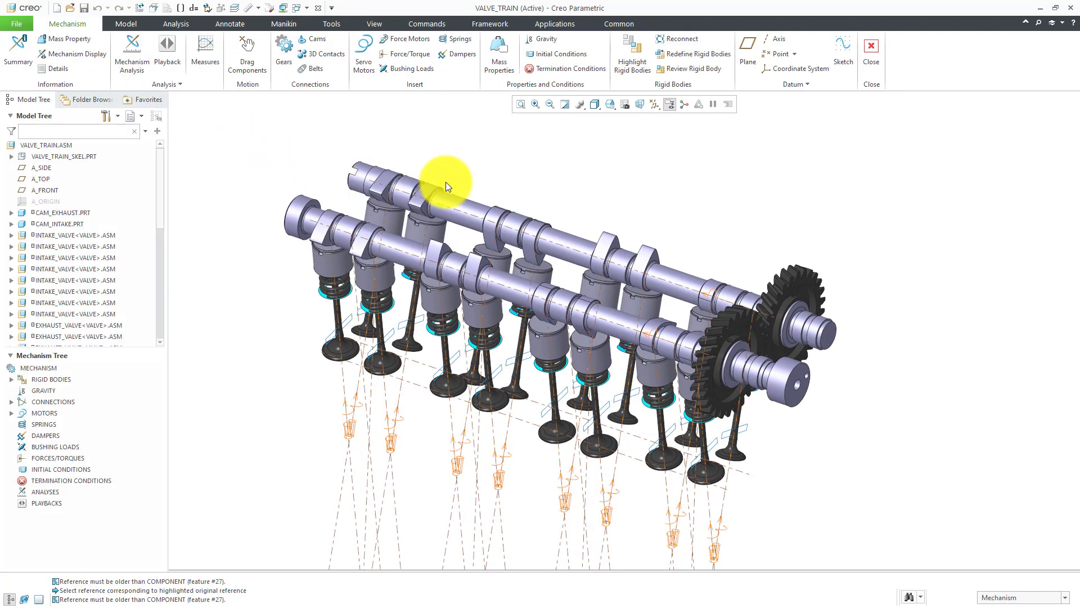
middle_click_drag(581, 252, 340, 168)
Start a Generic gear pair with the intake camshaft's rotation axis as Gear1, and paste 78.8320 mm as its pitch circle diameter
left_click(287, 55)
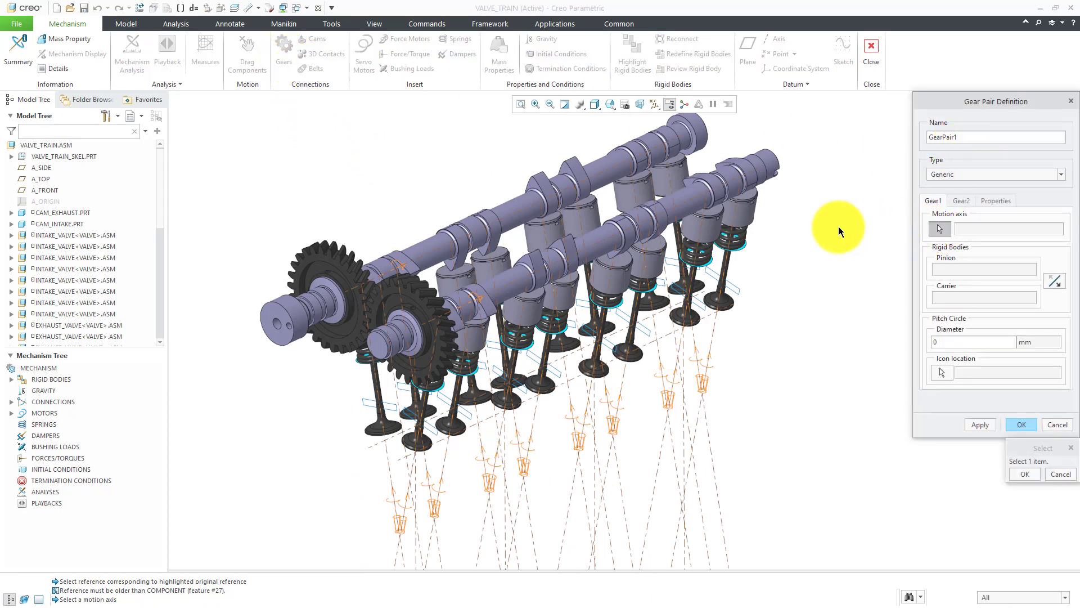
left_click(391, 268)
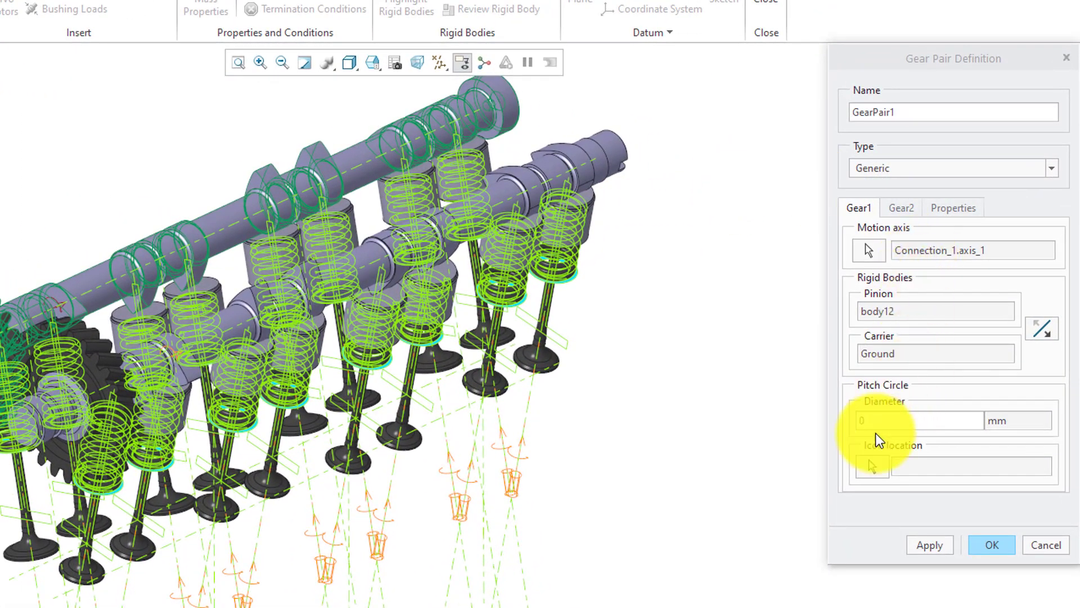
right_click(878, 422)
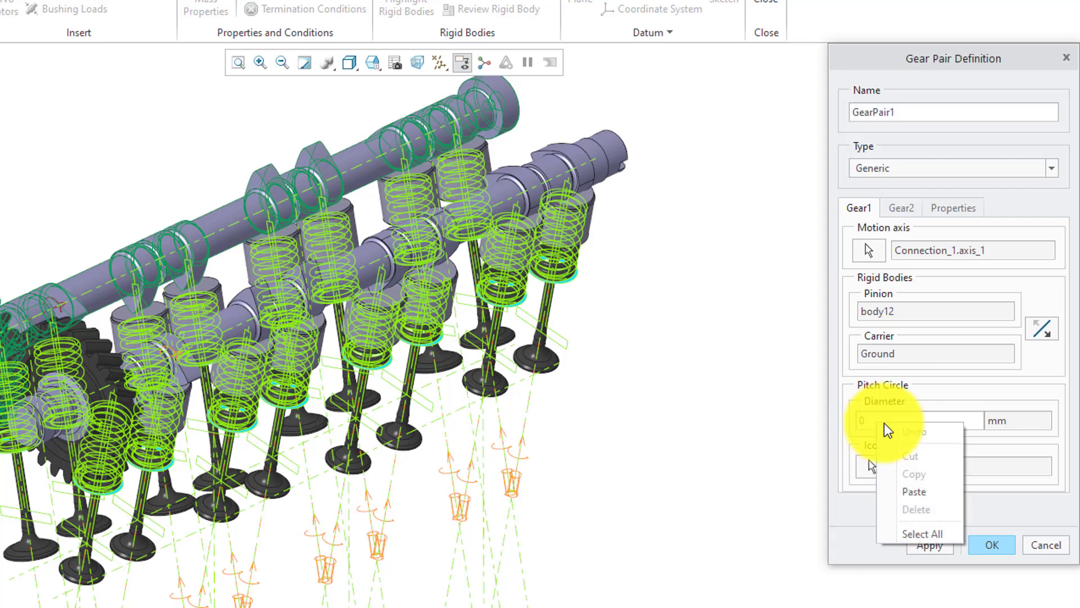
left_click(917, 487)
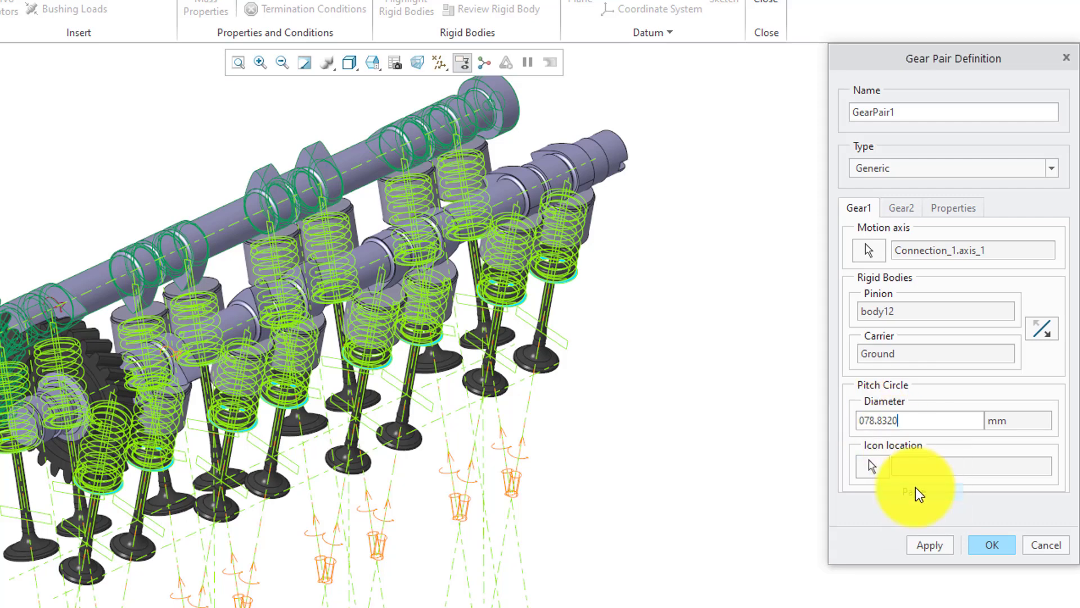
left_click(865, 422)
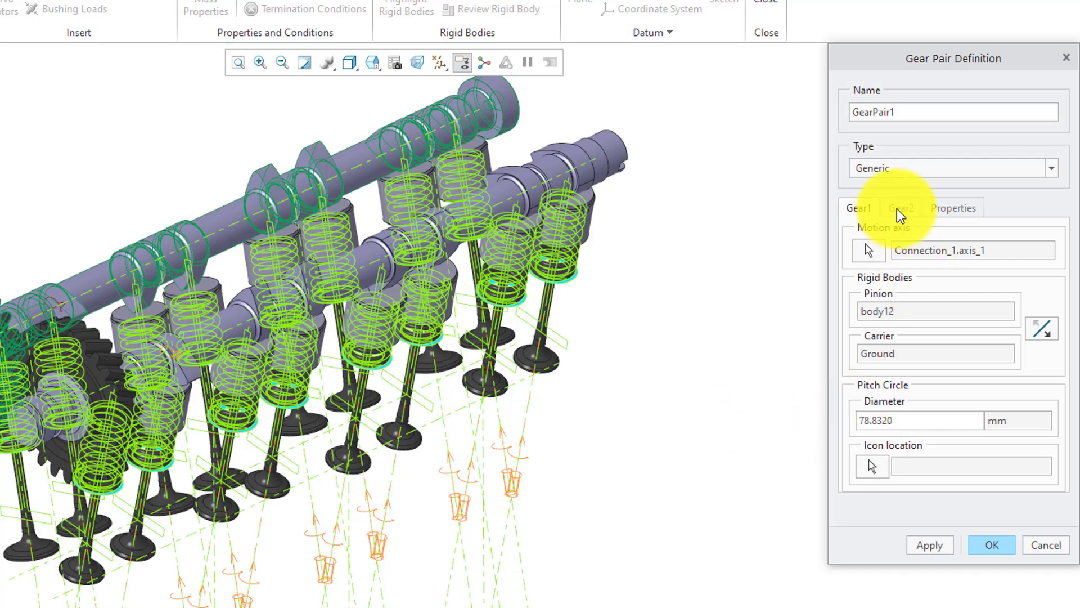
Define Gear2 with the other camshaft's rotation axis and a pasted 78.8320 mm pitch circle diameter, and complete the gear pair
left_click(900, 209)
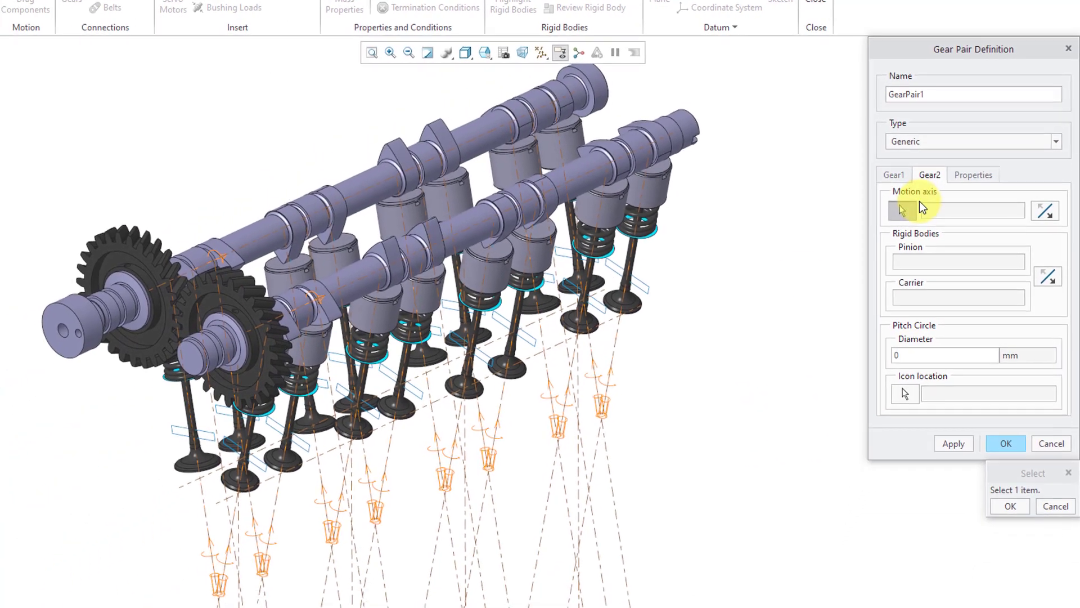
left_click(317, 306)
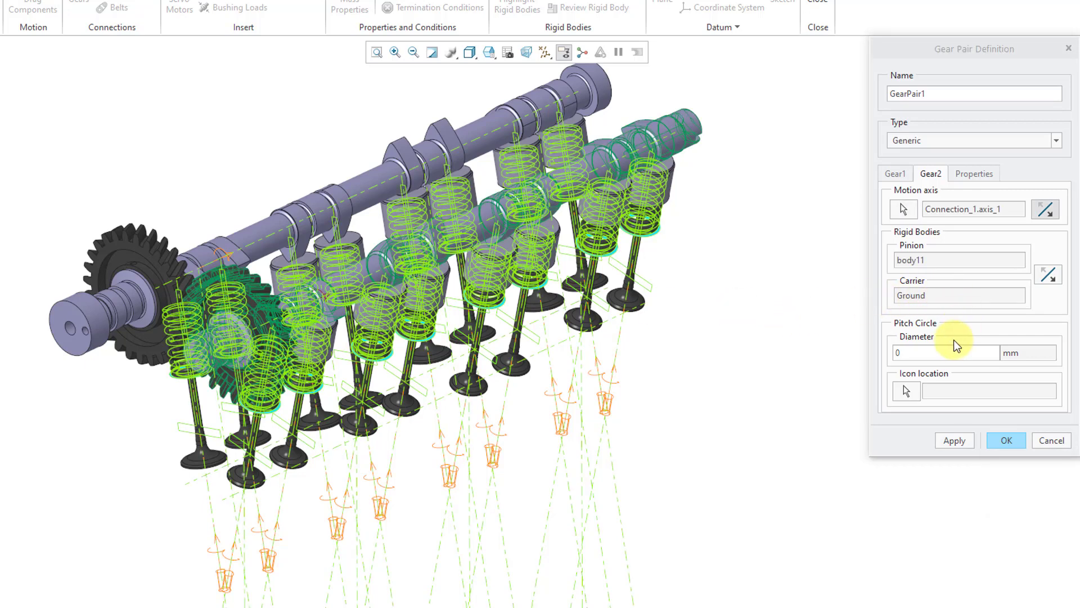
left_click(922, 352)
key("BackSpace")
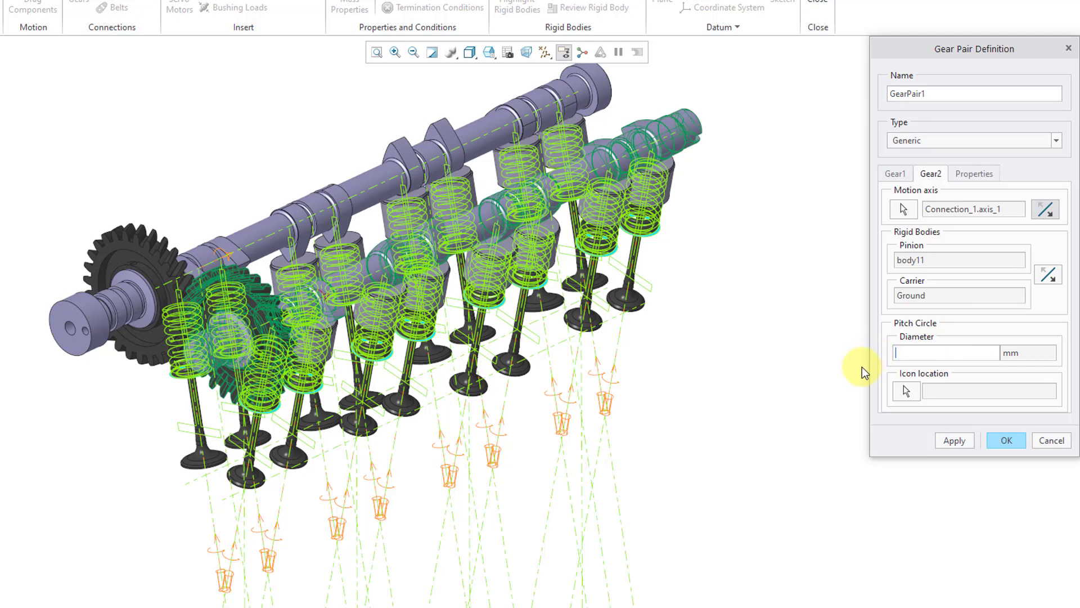
right_click(910, 351)
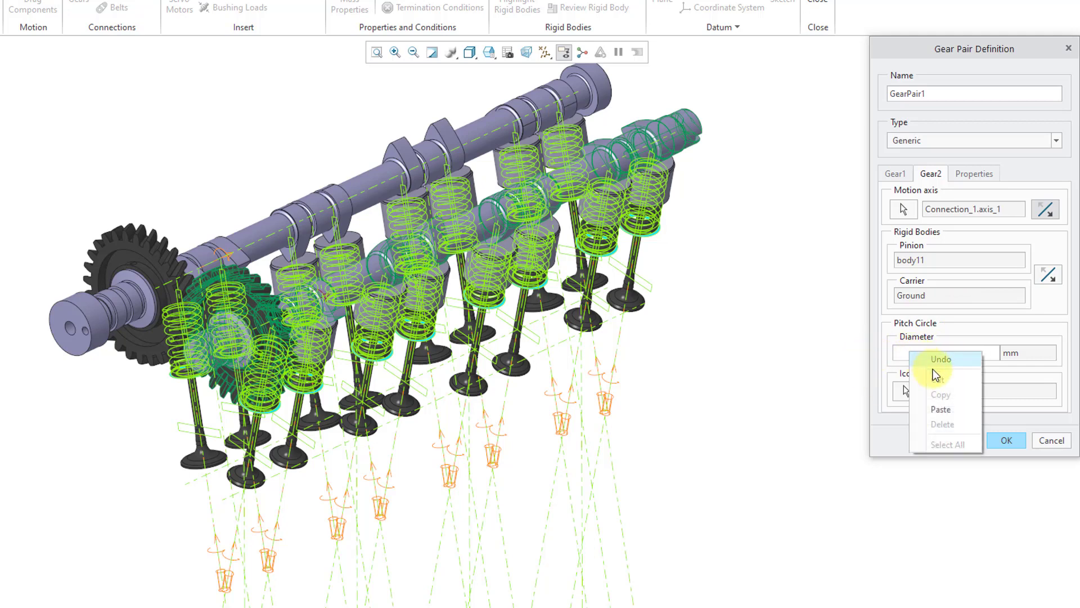
left_click(947, 404)
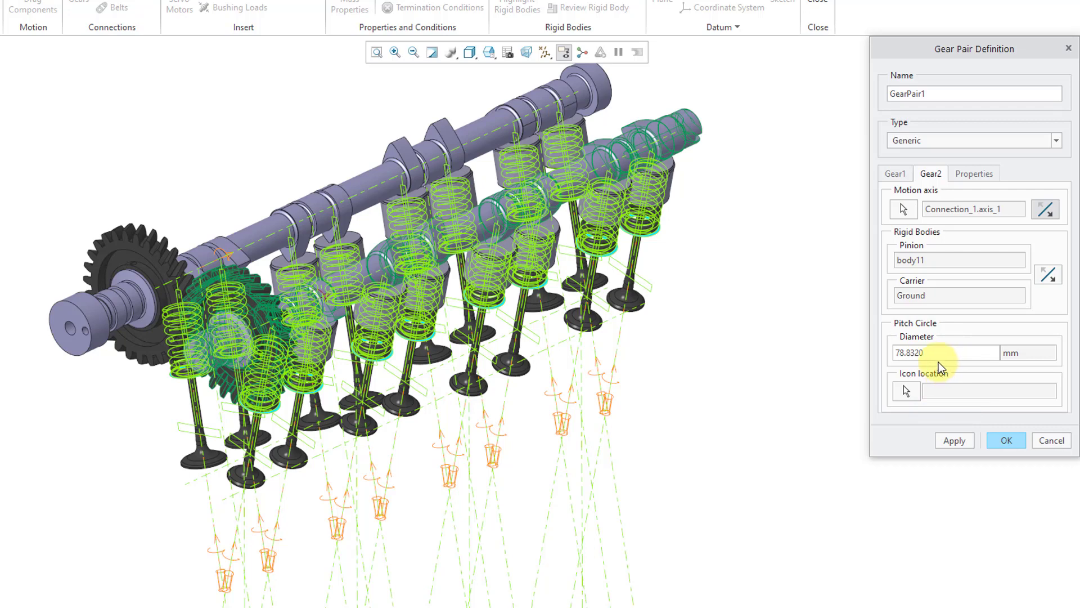
left_click(1010, 440)
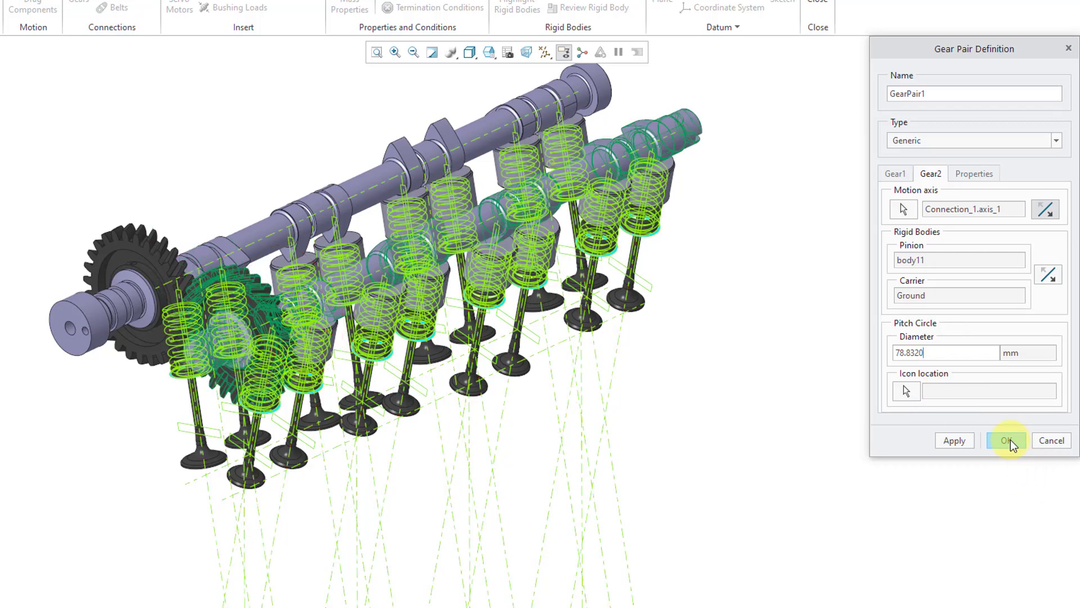
Hide the datum axes and the mechanism's joint symbols in the model display
mouse_move(483, 319)
middle_mouse_down()
mouse_move(458, 325)
mouse_move(501, 350)
mouse_move(482, 306)
middle_mouse_up()
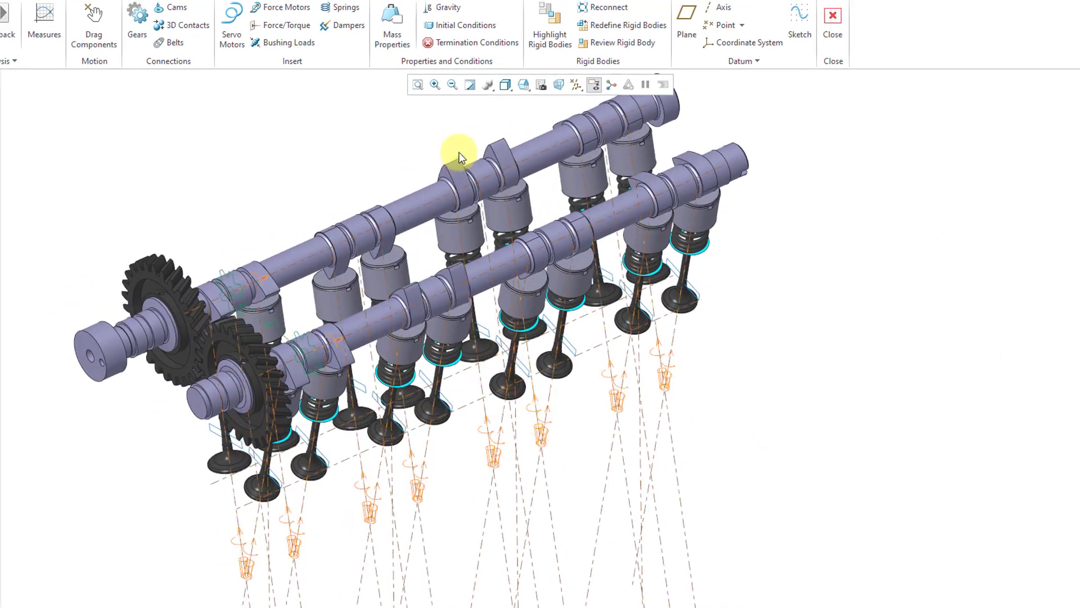
left_click(572, 85)
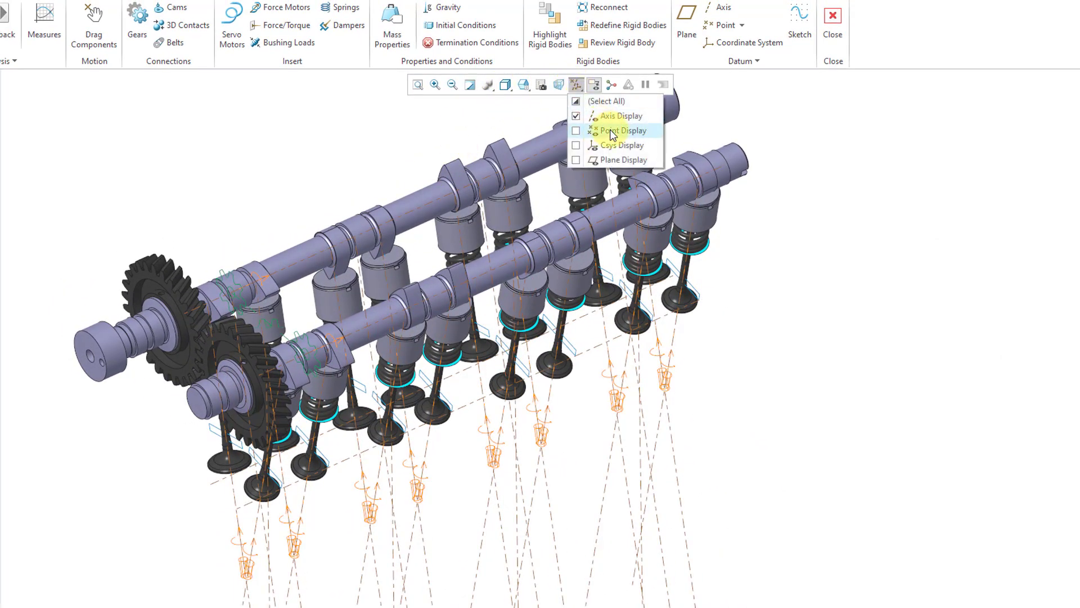
left_click(612, 115)
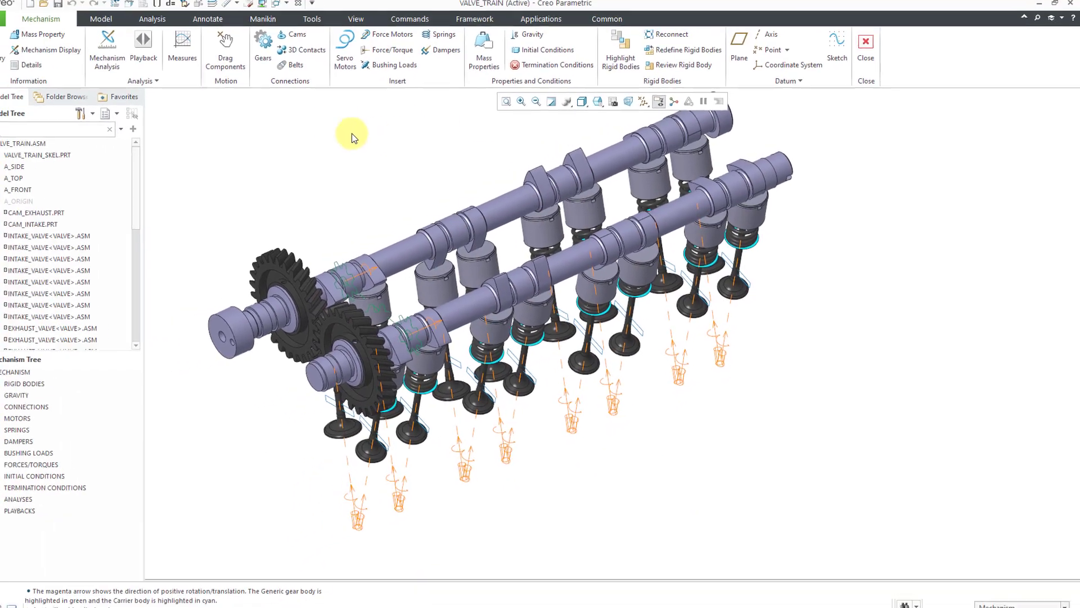
left_click(98, 60)
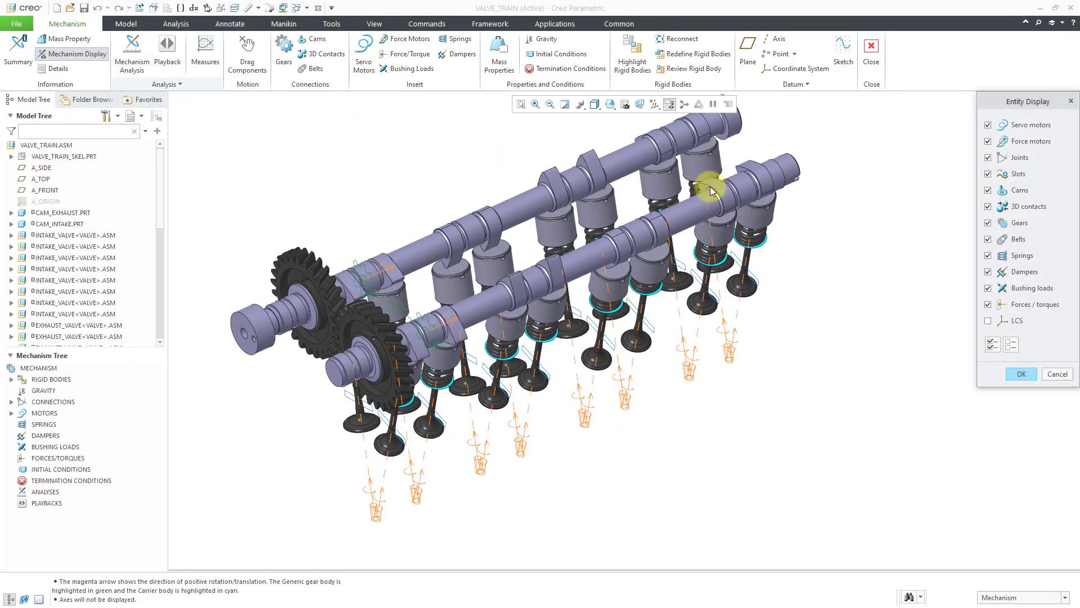
left_click(1019, 159)
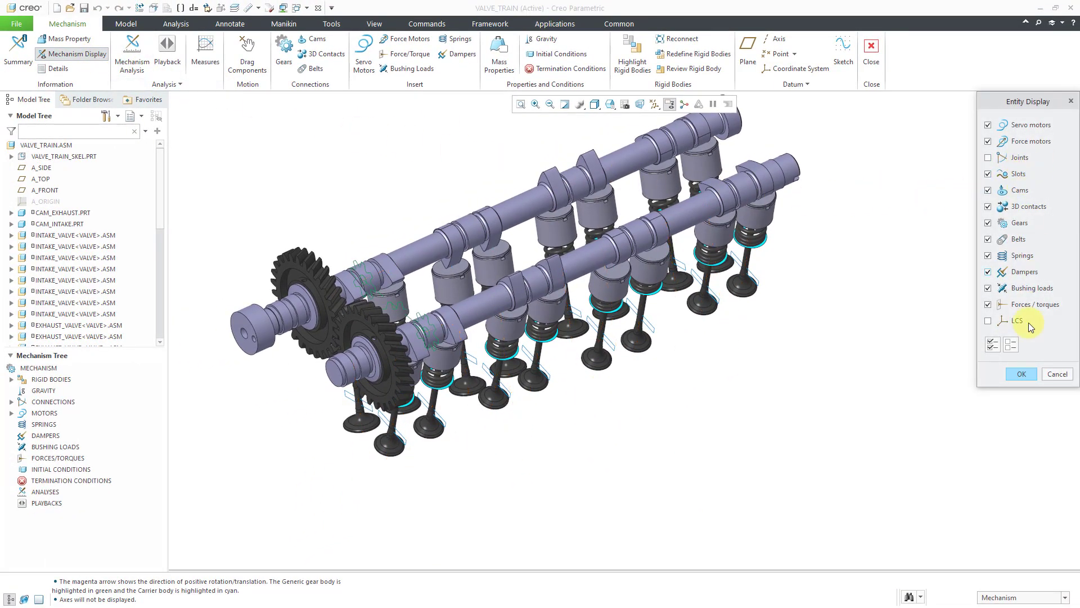
left_click(1028, 378)
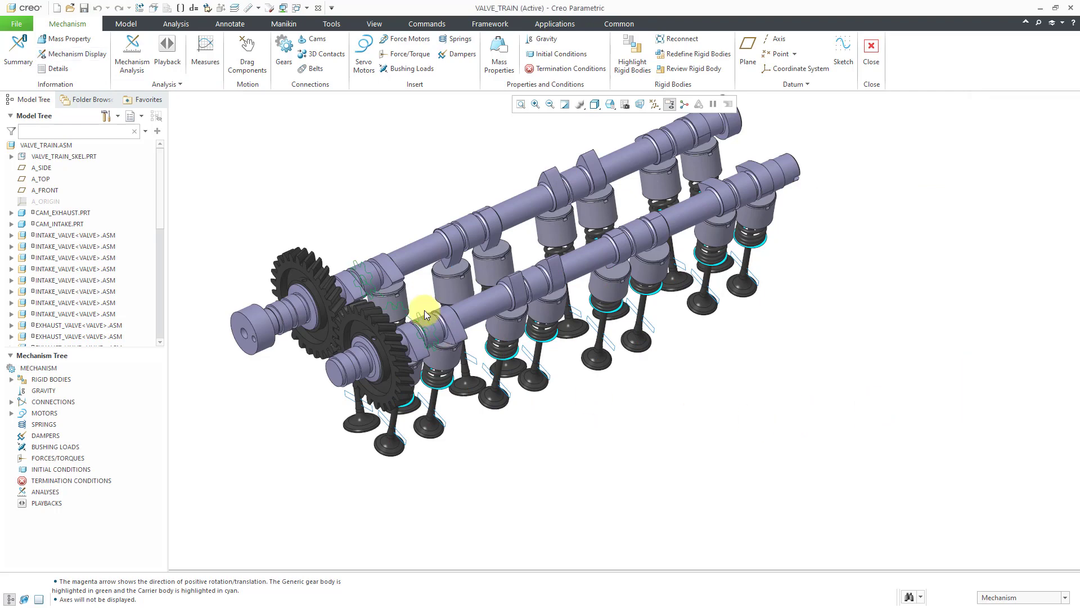
Edit the gear pair and set Gear1's pitch circle icon location to a surface of the intake gear
mouse_move(424, 312)
middle_mouse_down()
mouse_move(415, 311)
mouse_move(427, 317)
middle_mouse_up()
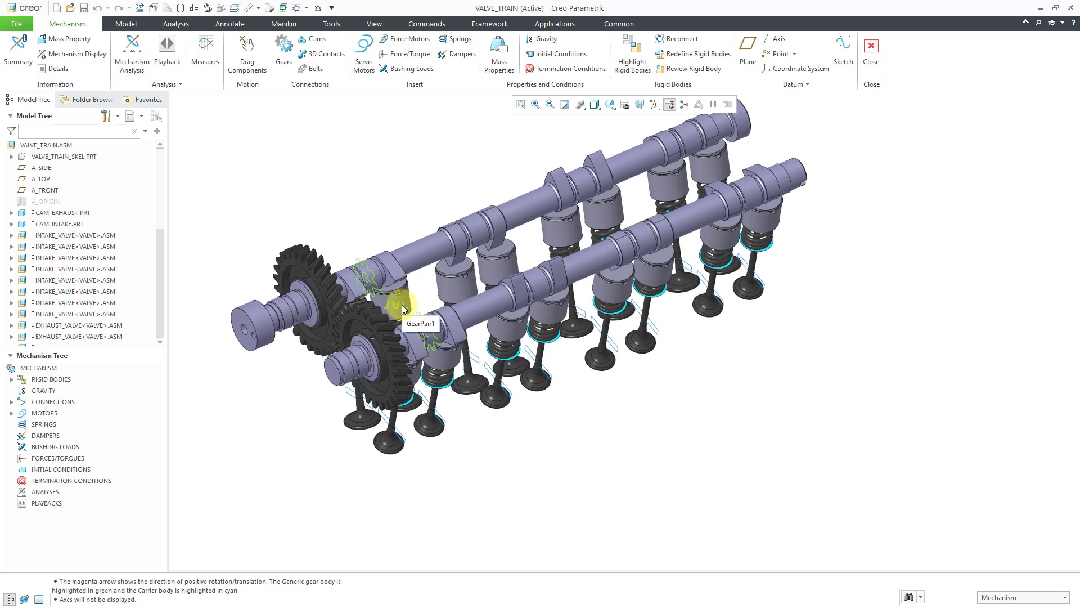
left_click(402, 308)
left_click(409, 270)
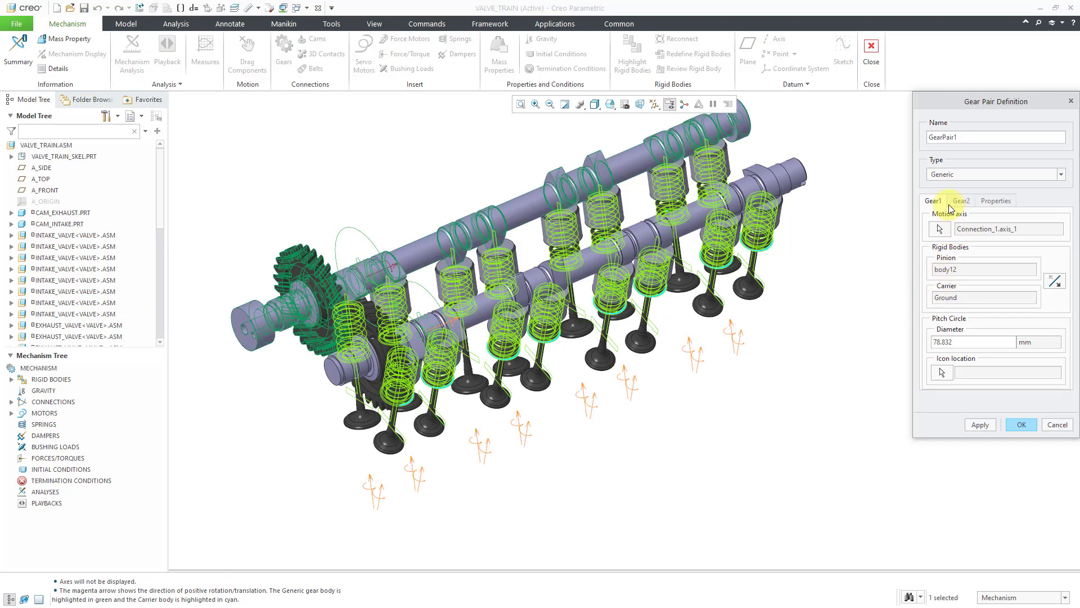
left_click(941, 372)
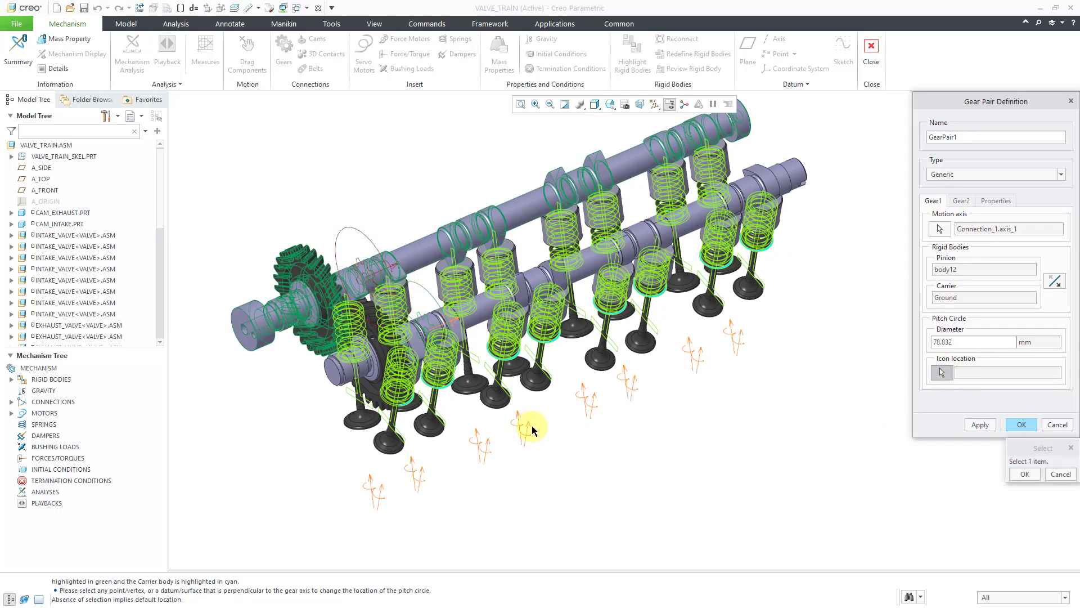
scroll(296, 256, "down", 2)
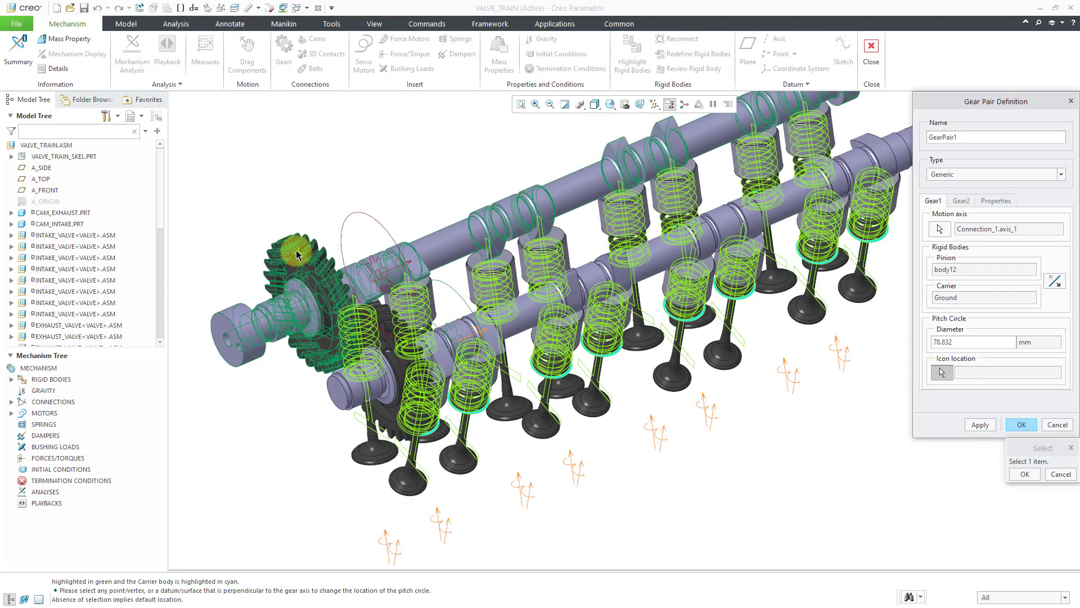
left_click(293, 261)
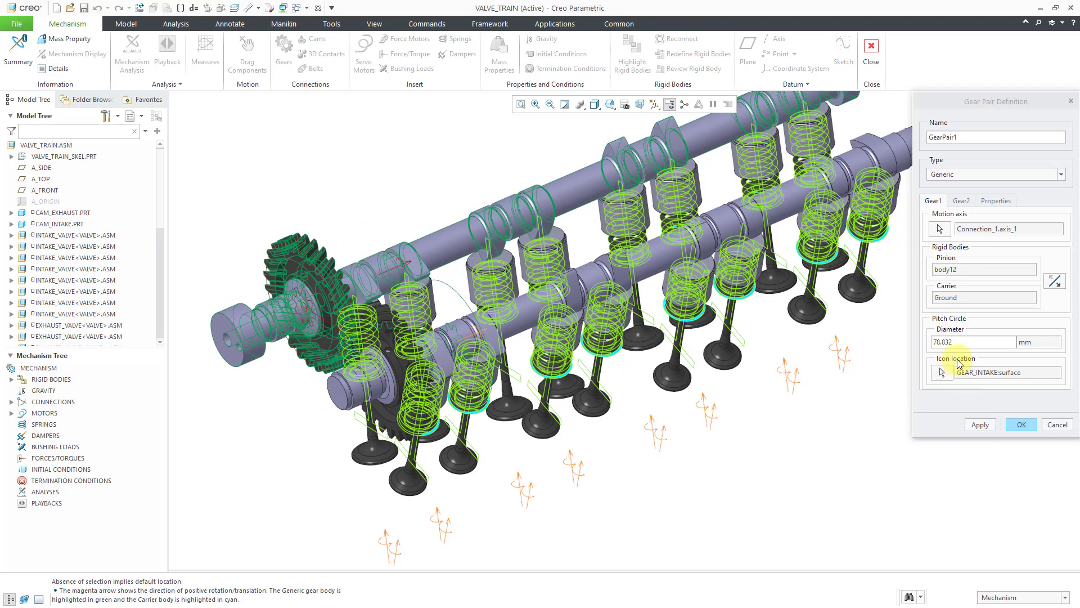
Set Gear2's pitch circle icon location to a surface of the exhaust gear and accept the gear pair definition
left_click(963, 200)
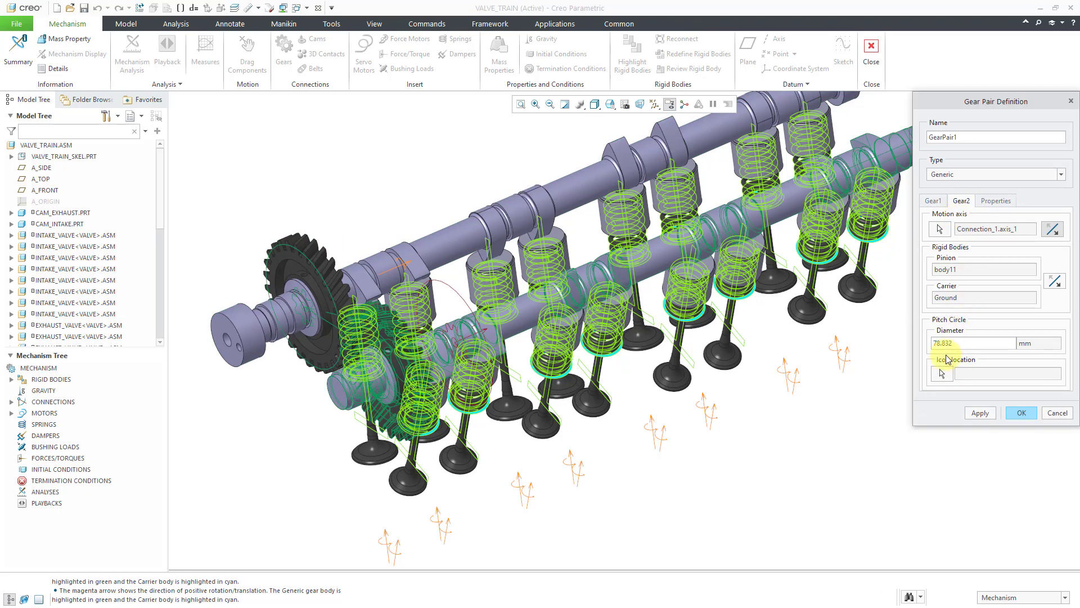
left_click(941, 374)
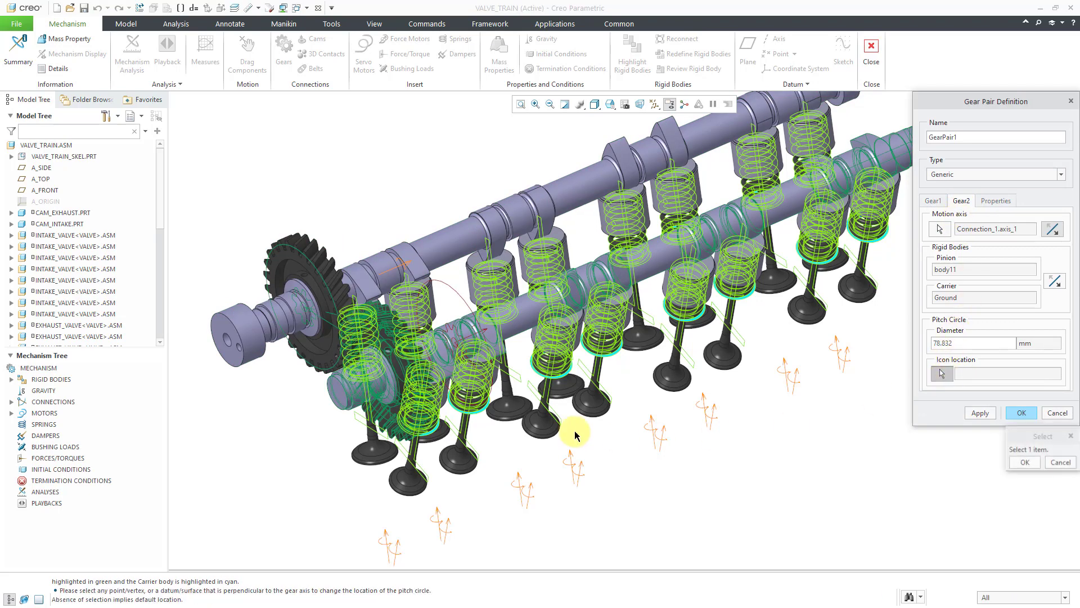
left_click(392, 350)
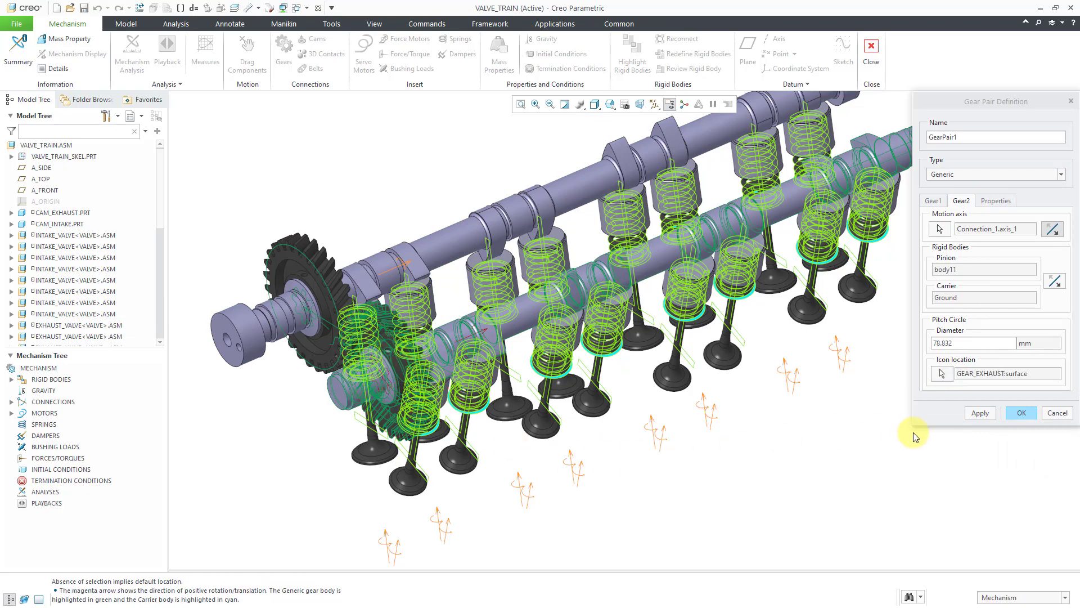
left_click(1019, 411)
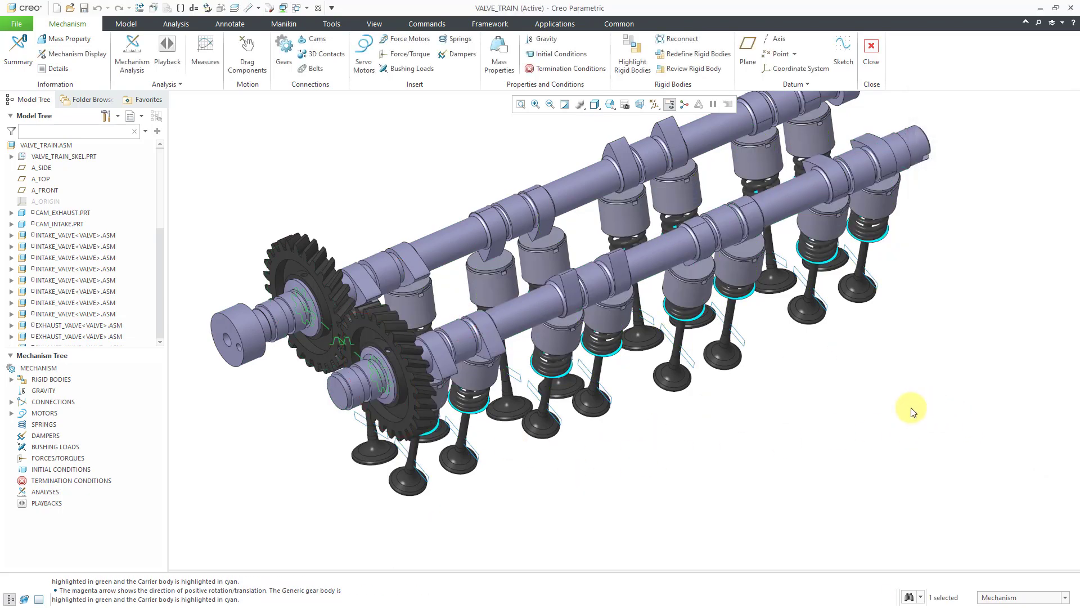
Rotate the intake gear with Drag Components to test the camshafts' coupled motion, abort the drag and leave the tool
middle_click_drag(482, 338, 458, 355)
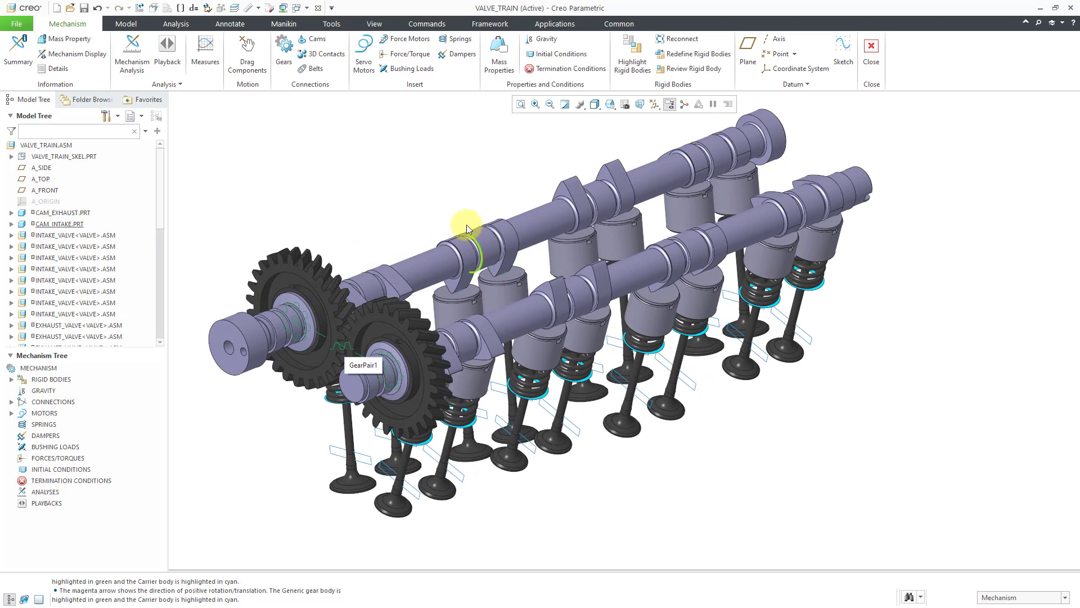
middle_click_drag(464, 210, 538, 216, "shift")
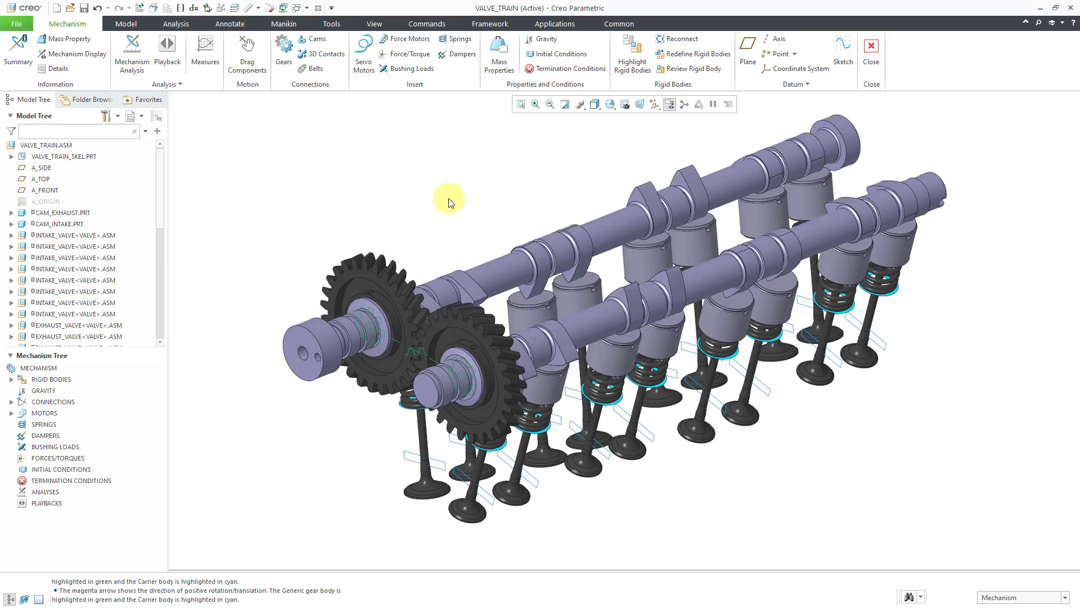
left_click(258, 62)
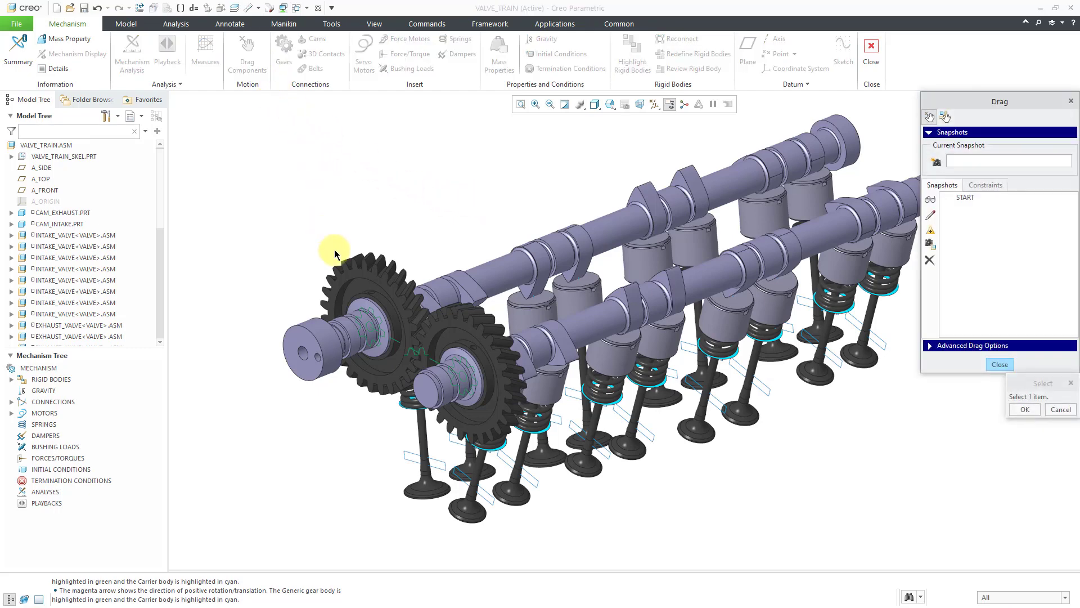
left_click(343, 270)
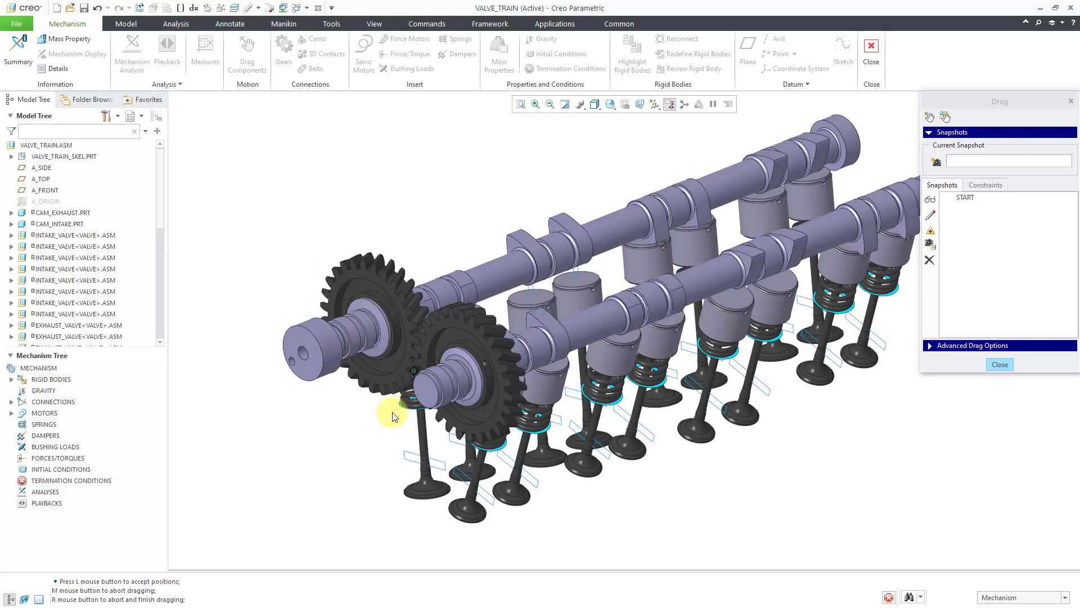
middle_click(420, 237)
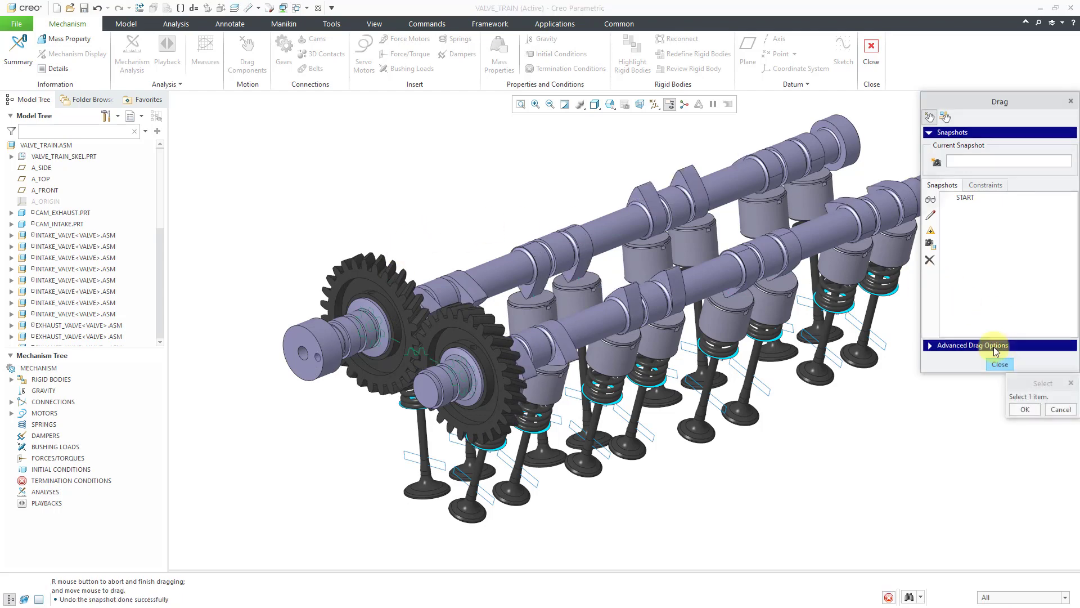
left_click(1000, 364)
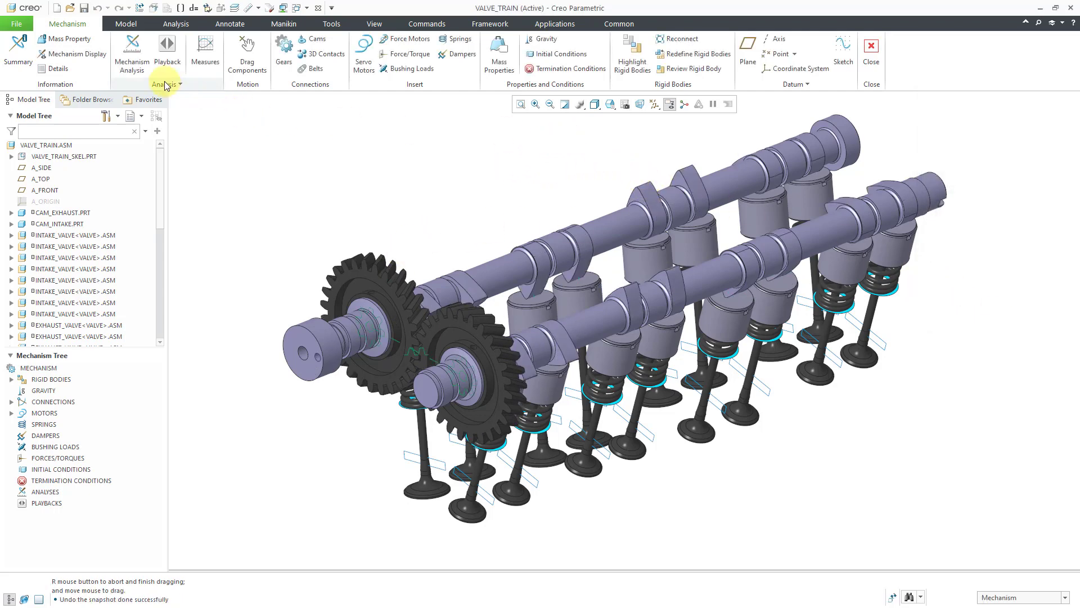
Turn the joint symbols back on in the mechanism's entity display
left_click(93, 61)
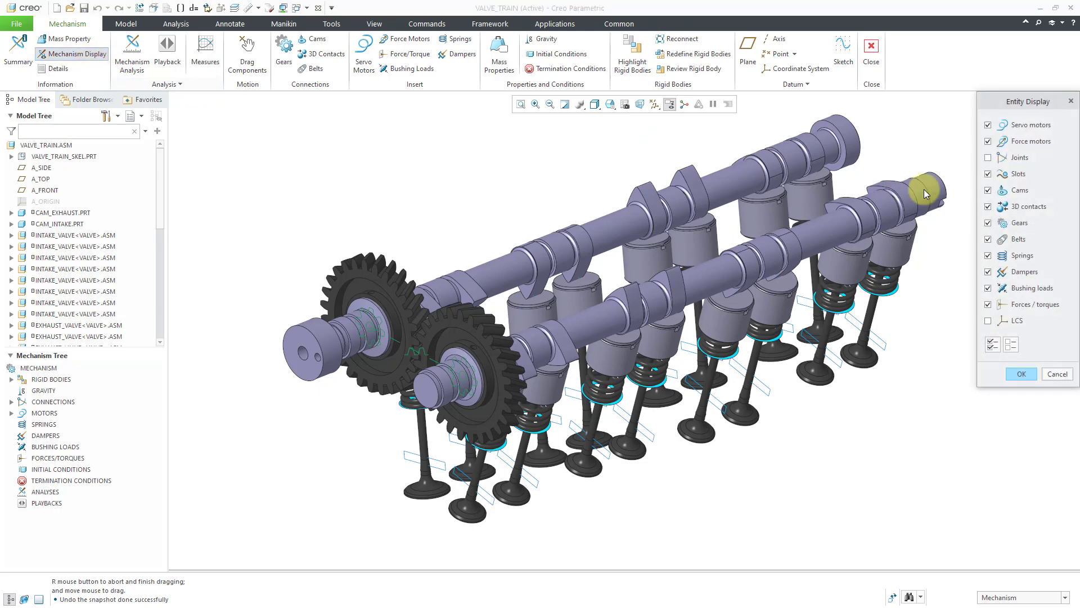
left_click(1018, 159)
left_click(1022, 376)
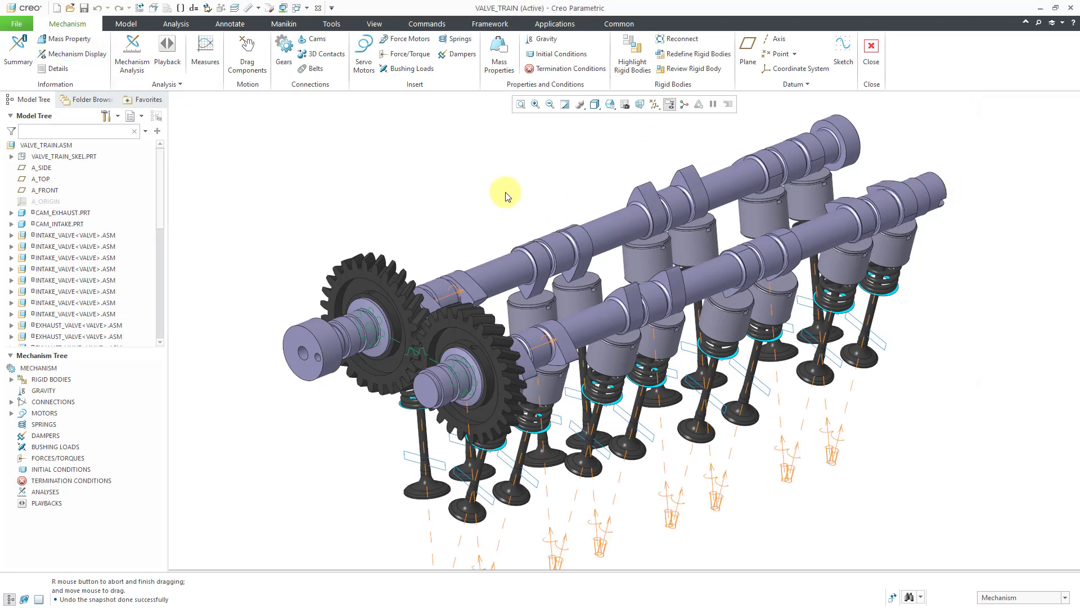
Create a servo motor on the intake camshaft's rotation axis with a constant angular velocity of 90 deg/sec
left_click(459, 296)
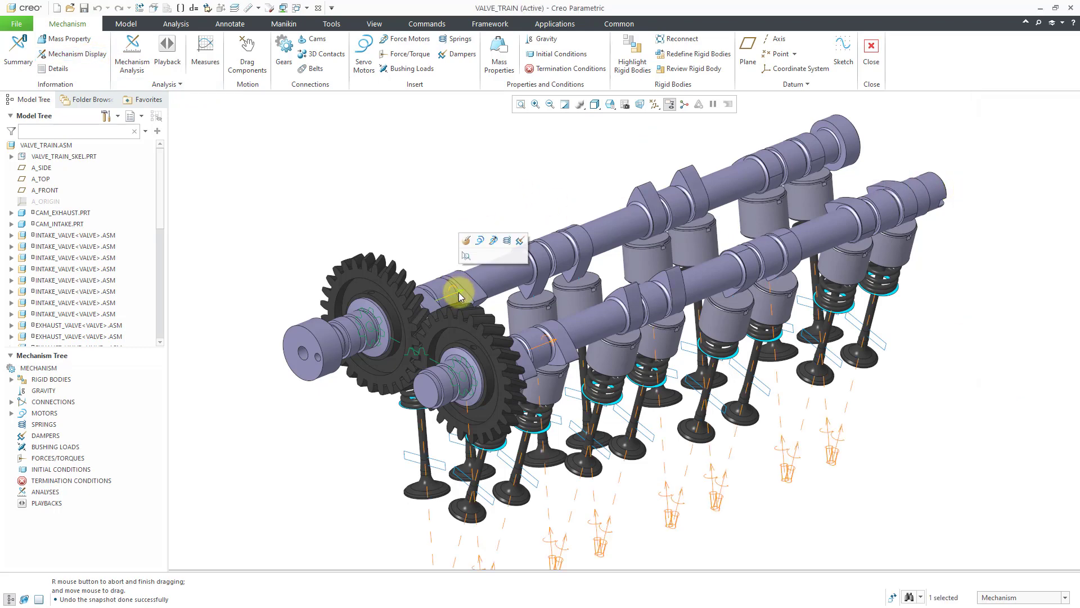
left_click(480, 242)
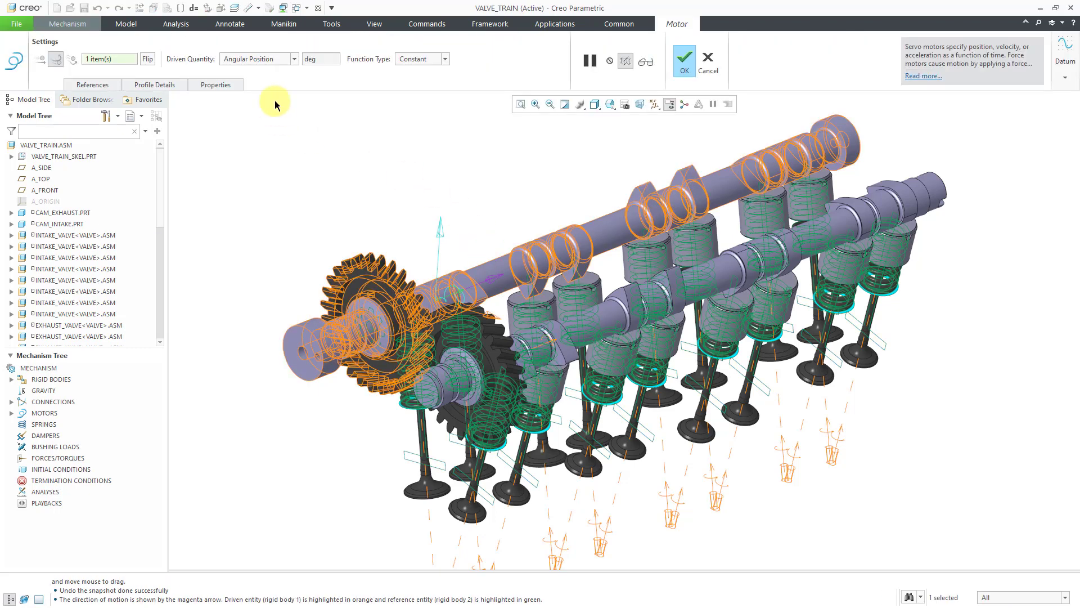
left_click(163, 85)
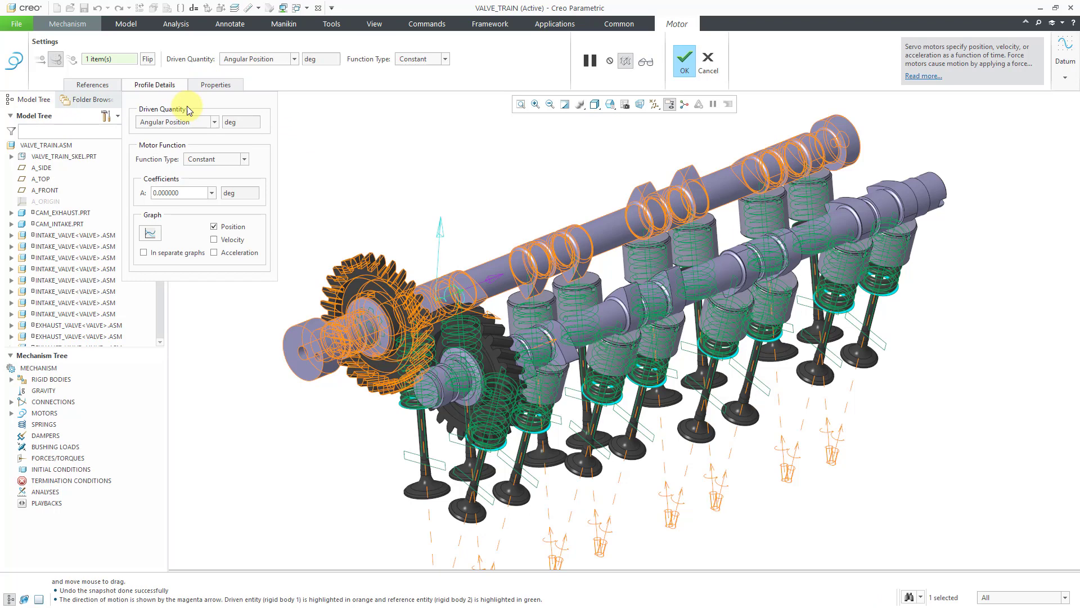
left_click(214, 122)
left_click(203, 142)
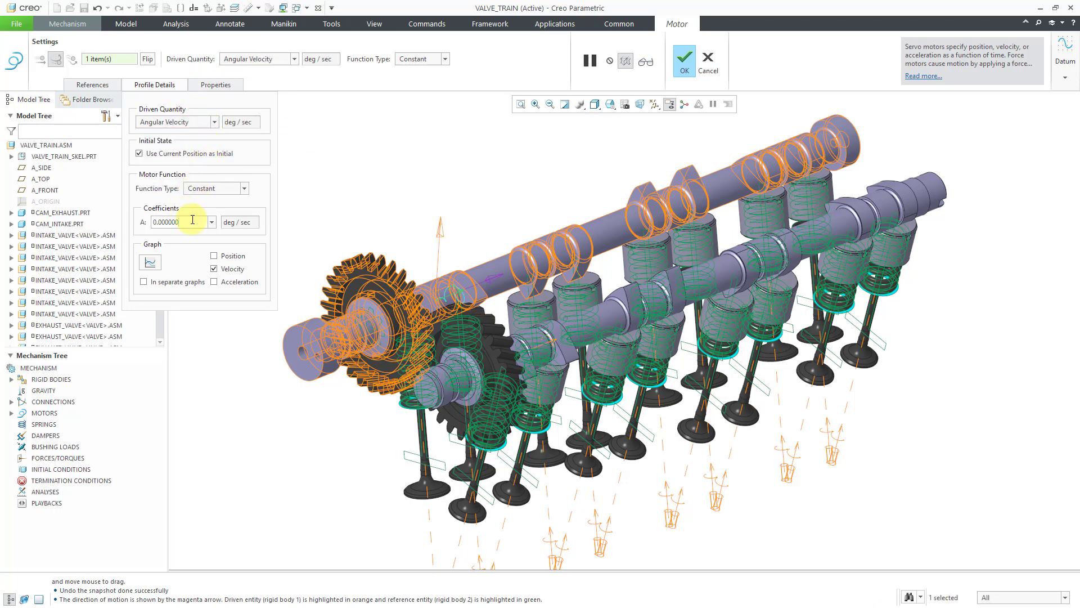
type("90")
key("Return")
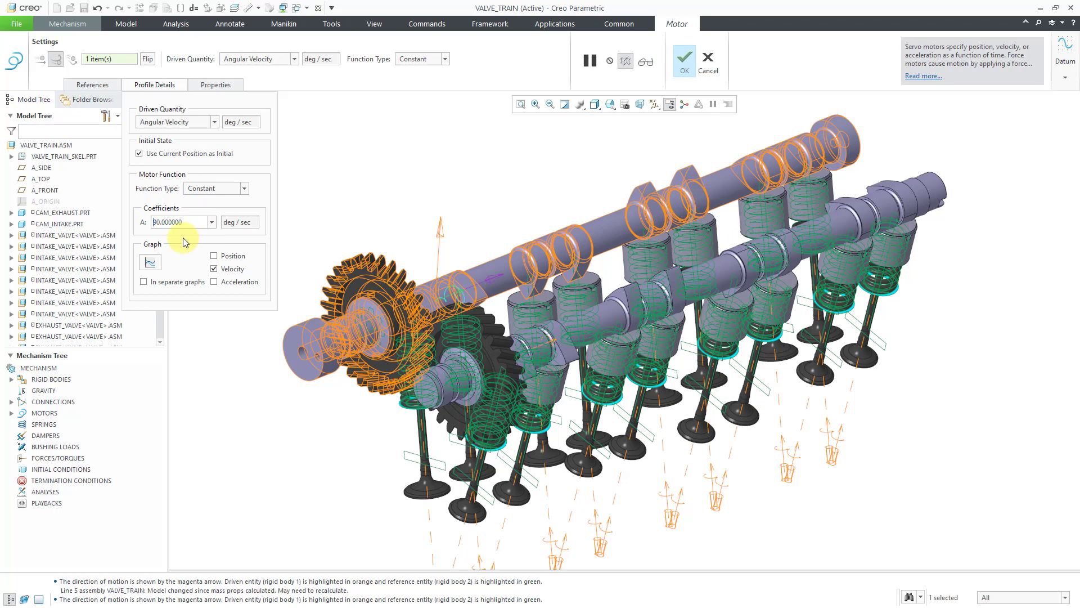
left_click(684, 60)
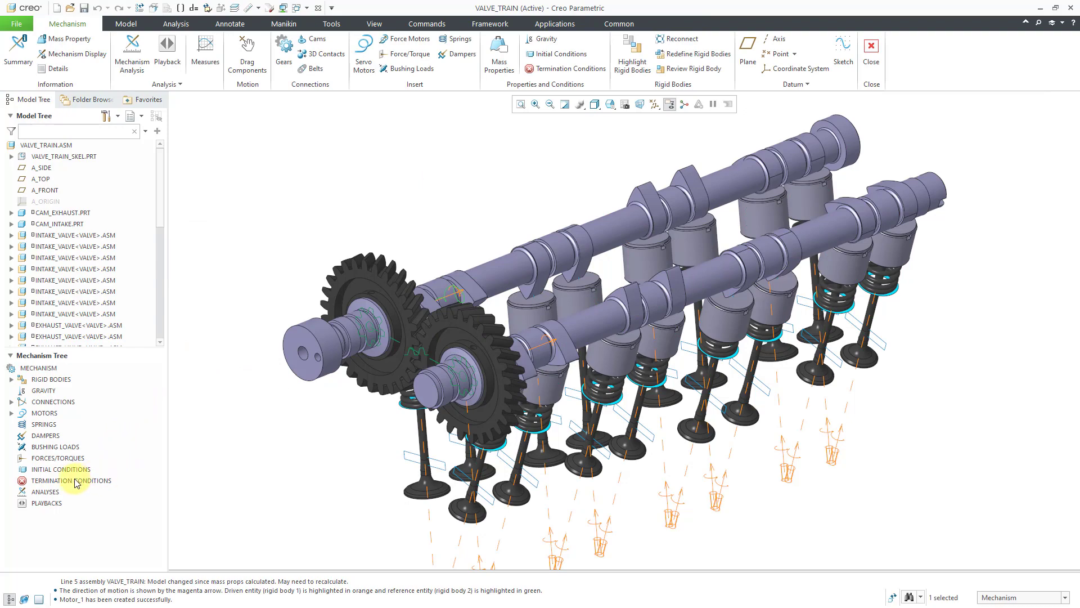
Define a new Kinematic analysis with end time 16, frame rate 25 and the START snapshot as initial configuration
left_click(50, 491)
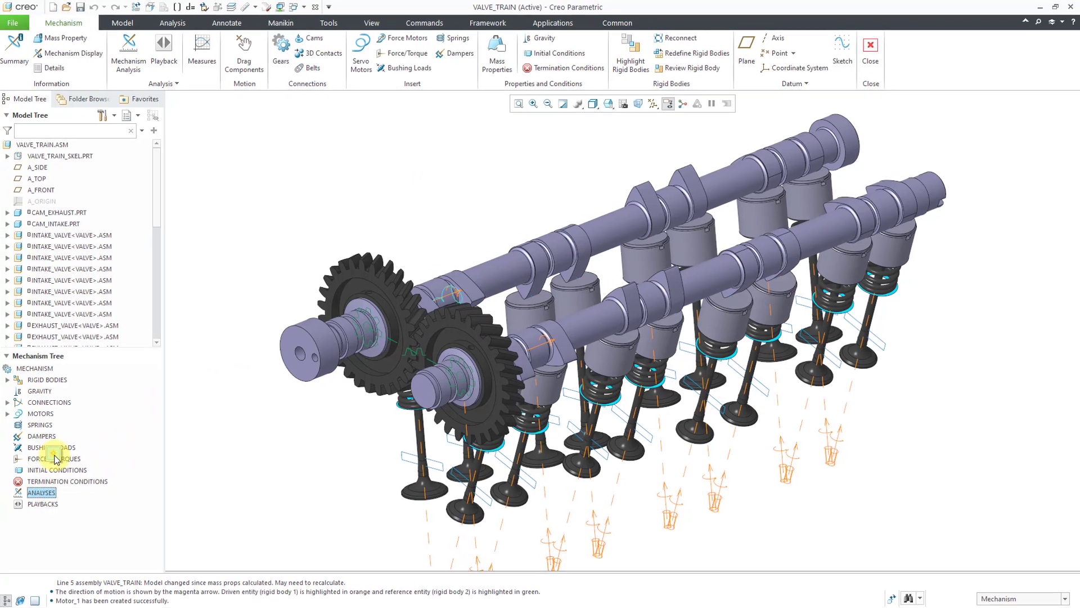
left_click(58, 455)
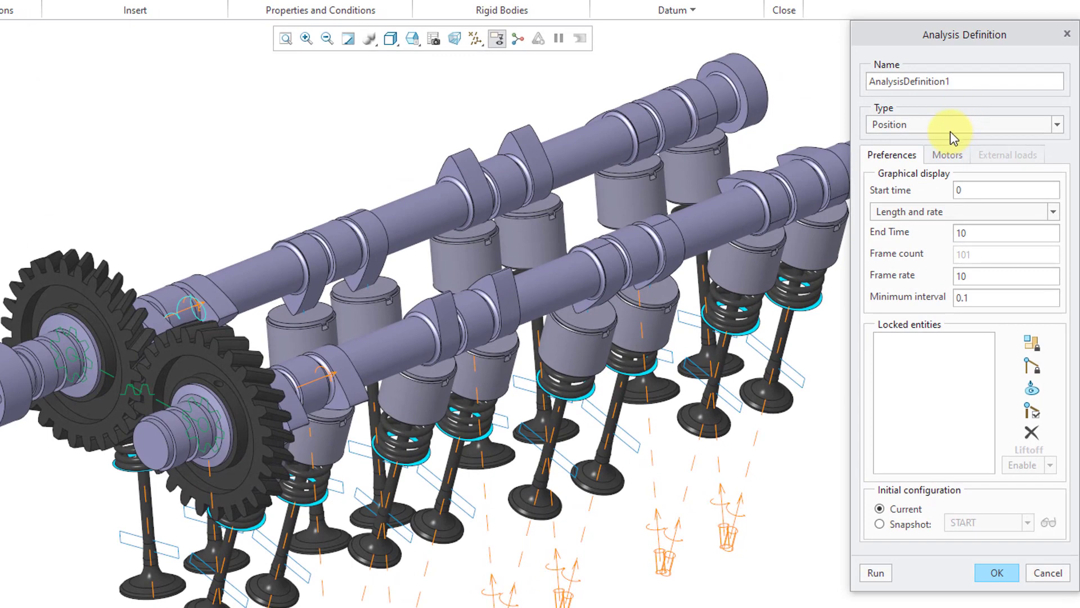
left_click(951, 129)
left_click(941, 156)
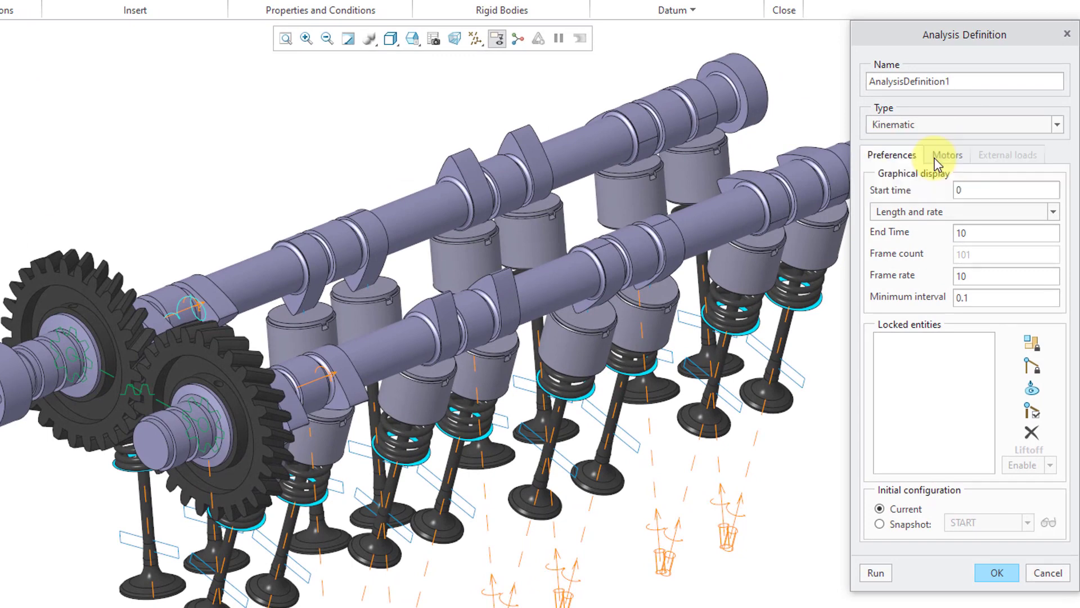
left_click(982, 192)
type("16")
key("Return")
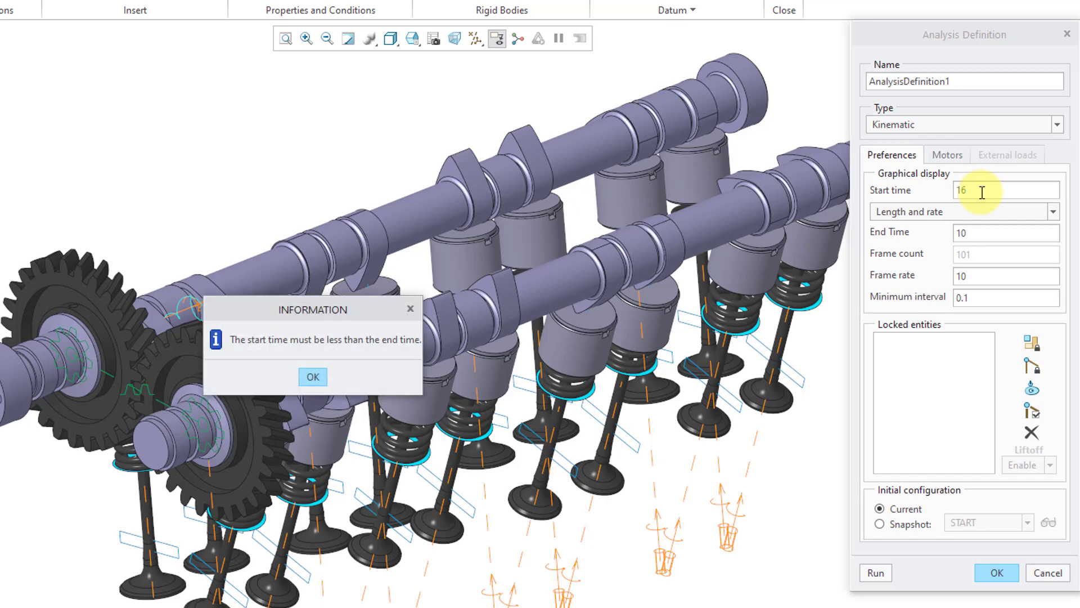
left_click(313, 378)
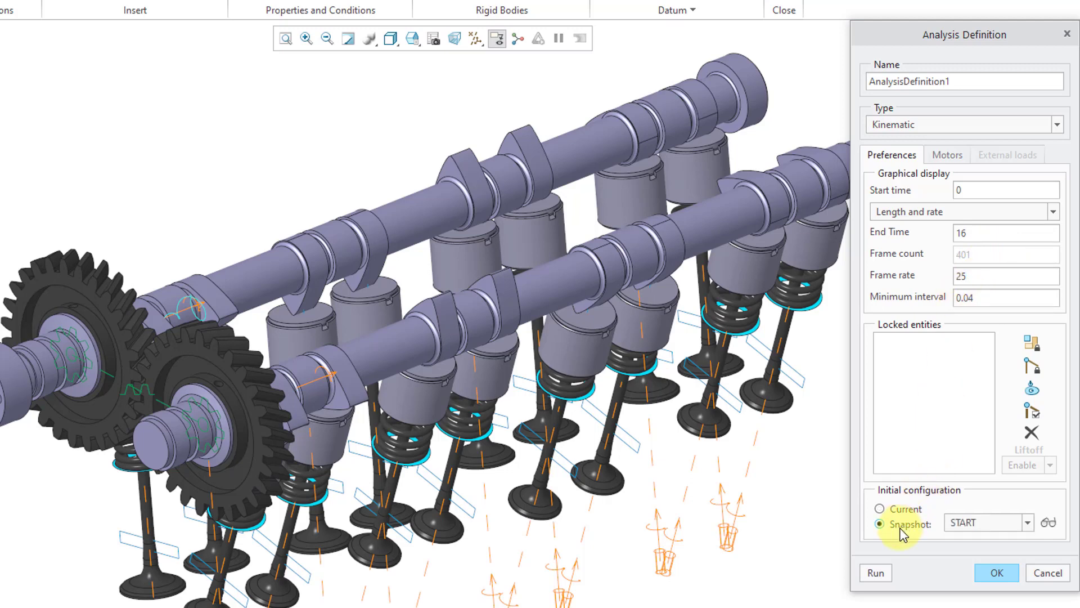
Check the motors included in the kinematic analysis, run it and accept its definition
left_click(950, 158)
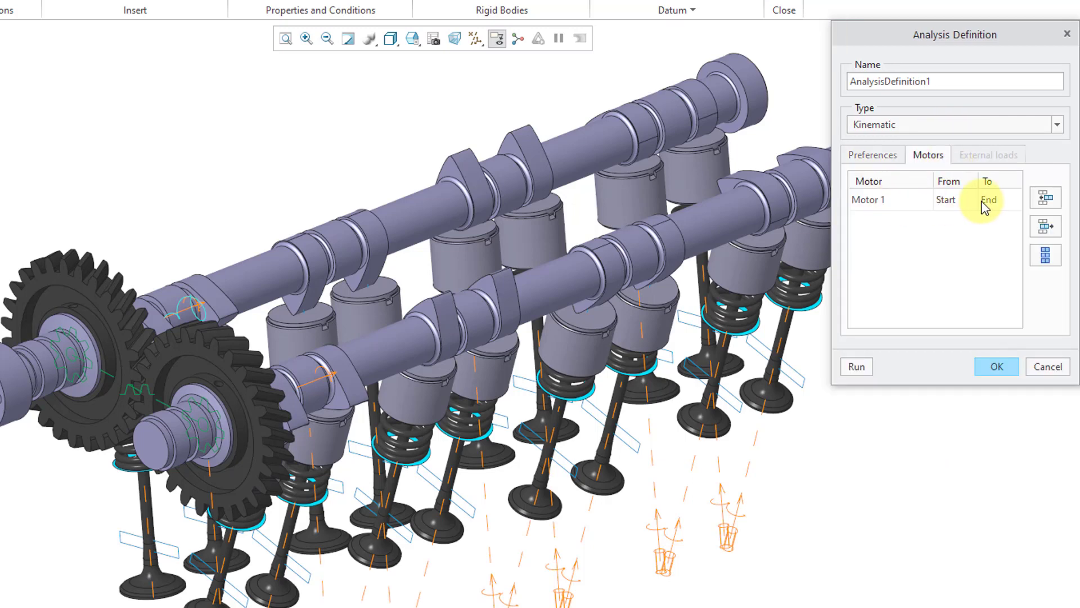
left_click(859, 371)
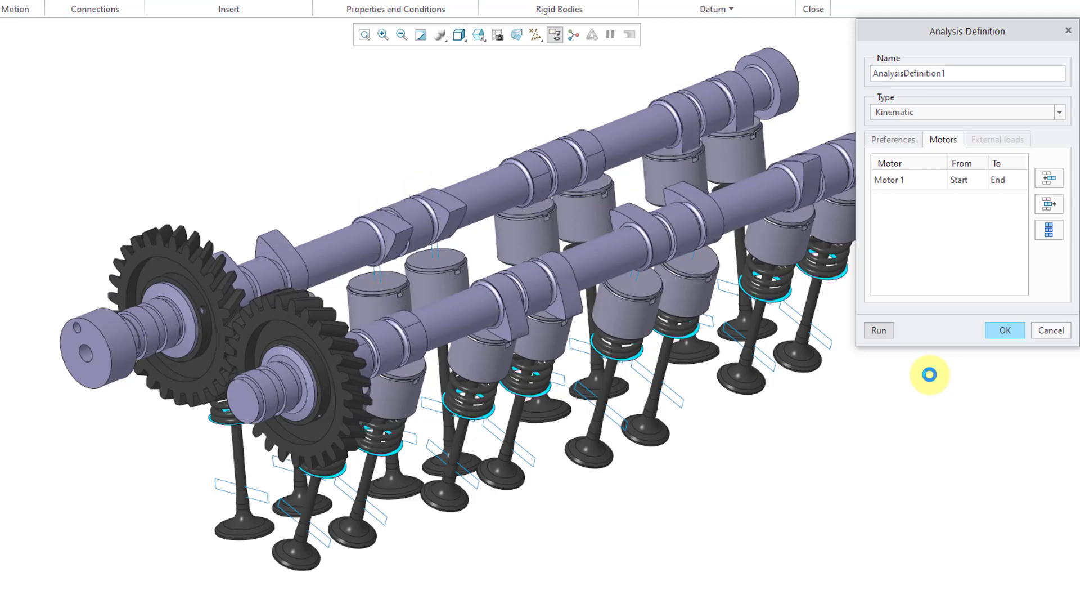
left_click(1005, 331)
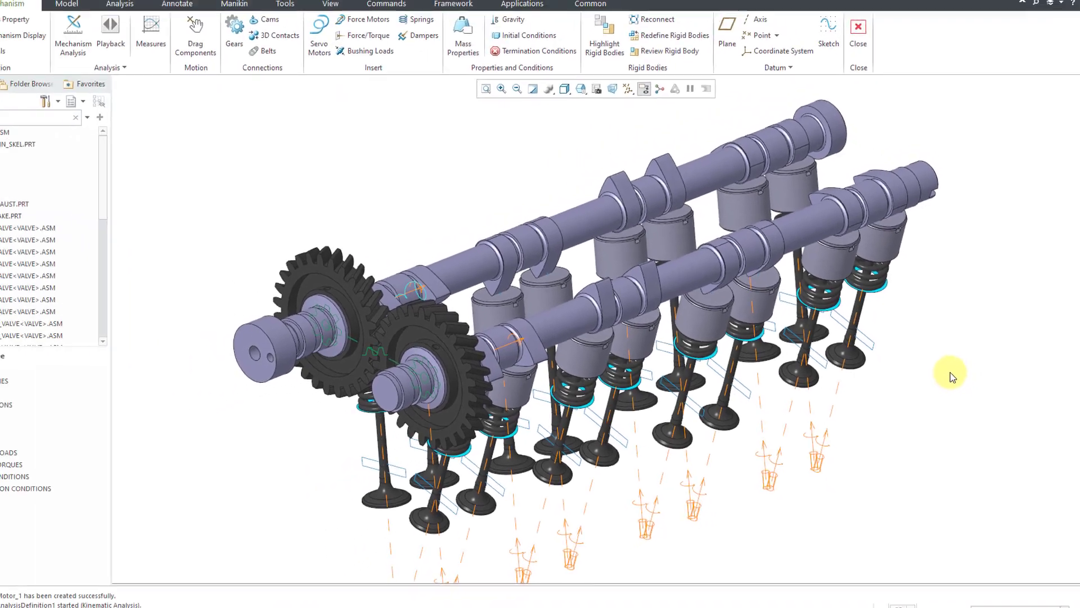